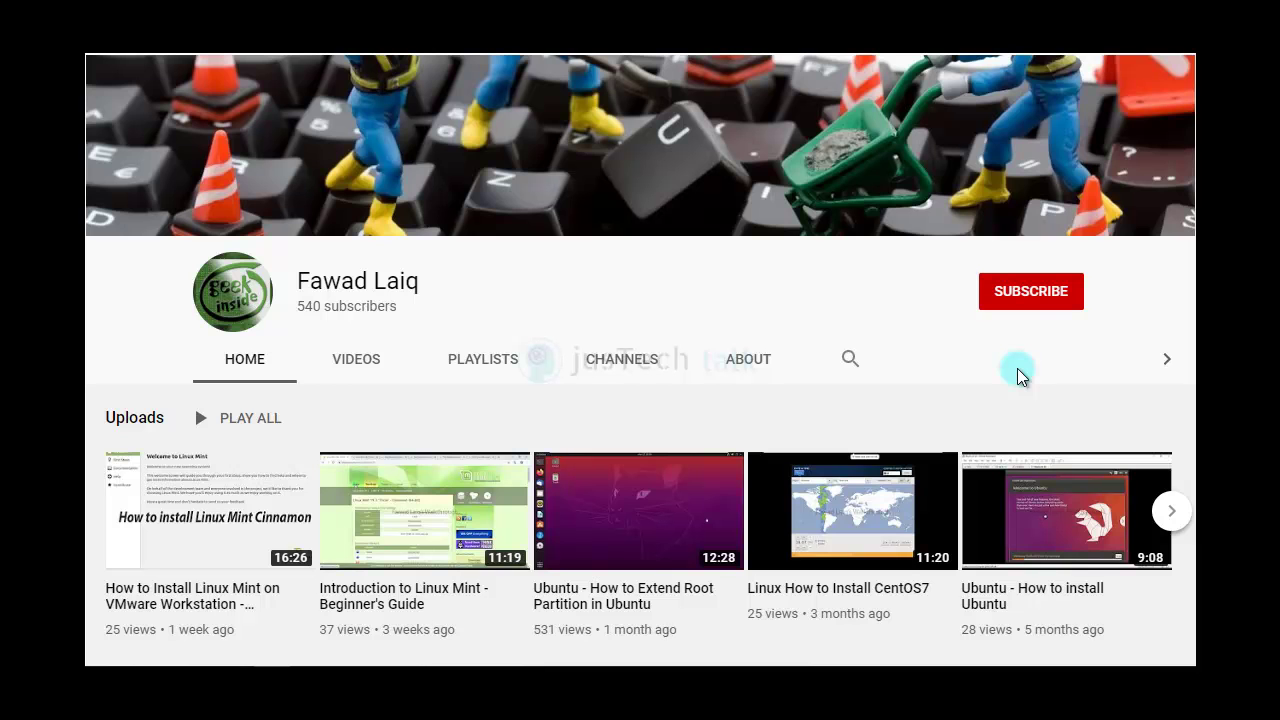
Step: Subscribe to the channel and set its bell notifications to All
left_click(1038, 301)
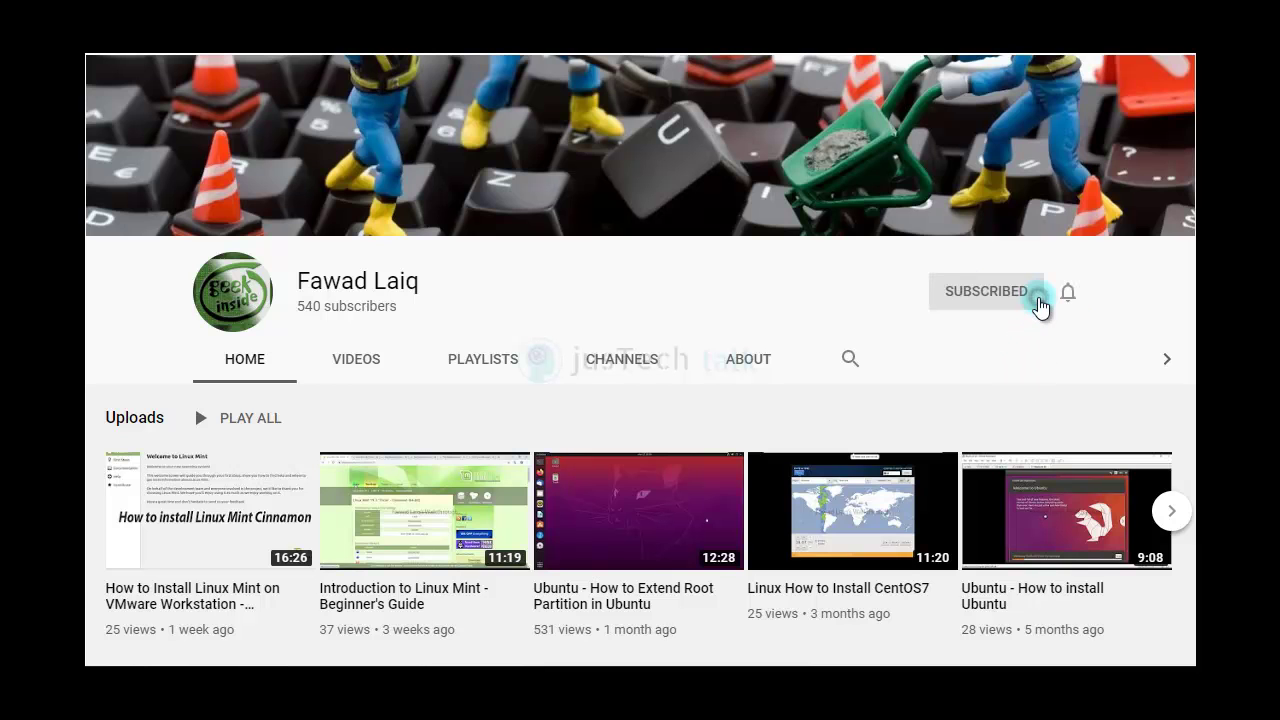
left_click(1065, 298)
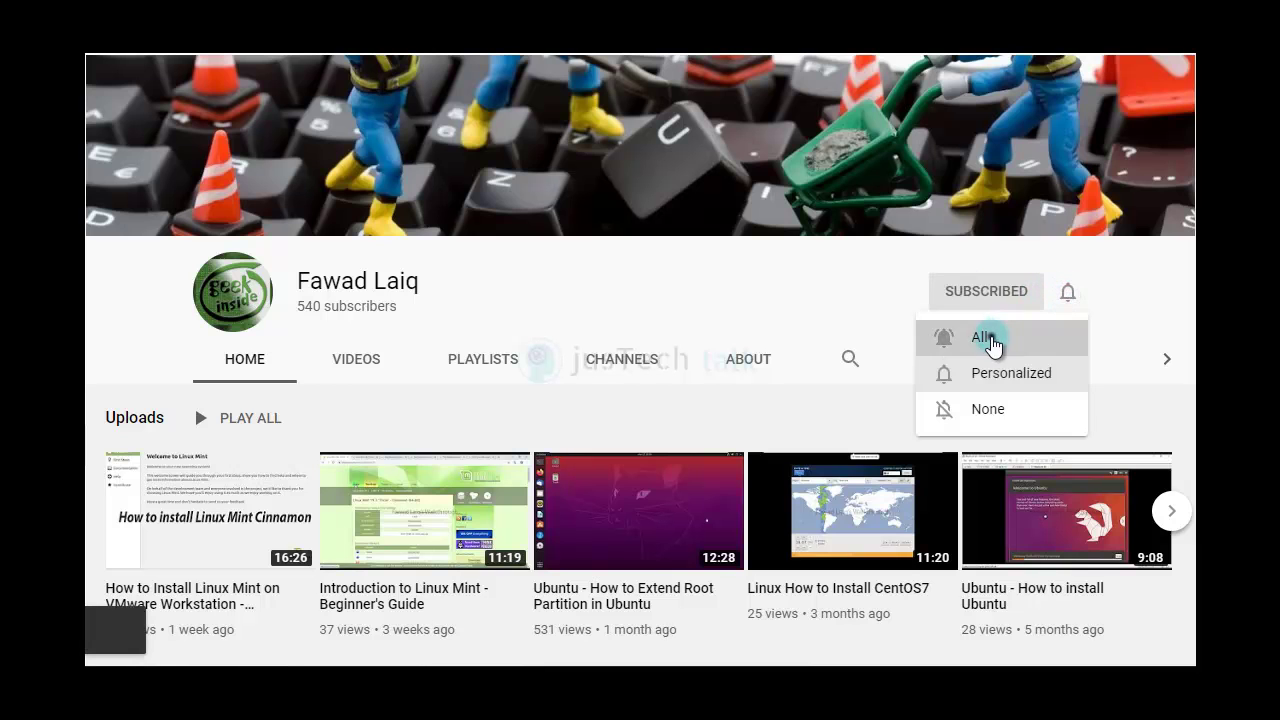
left_click(993, 336)
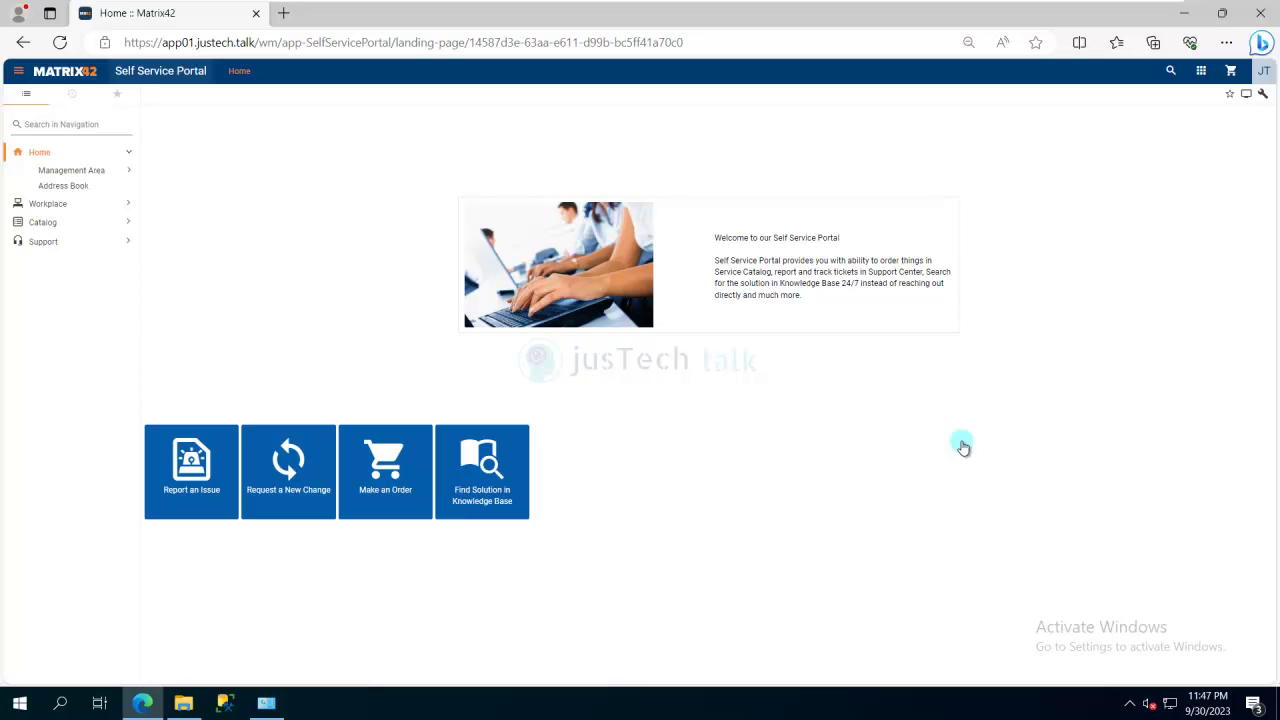
Step: Run the system diagnostics from the Administration app
left_click(1201, 72)
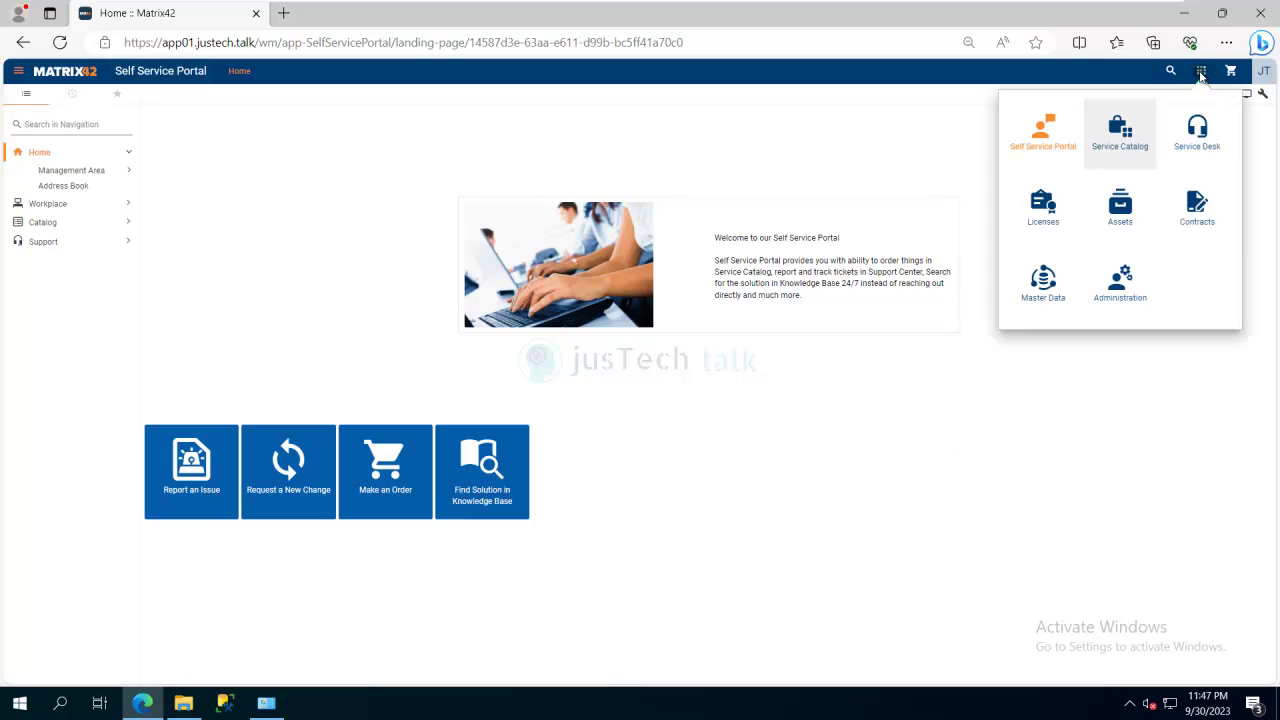
left_click(1121, 292)
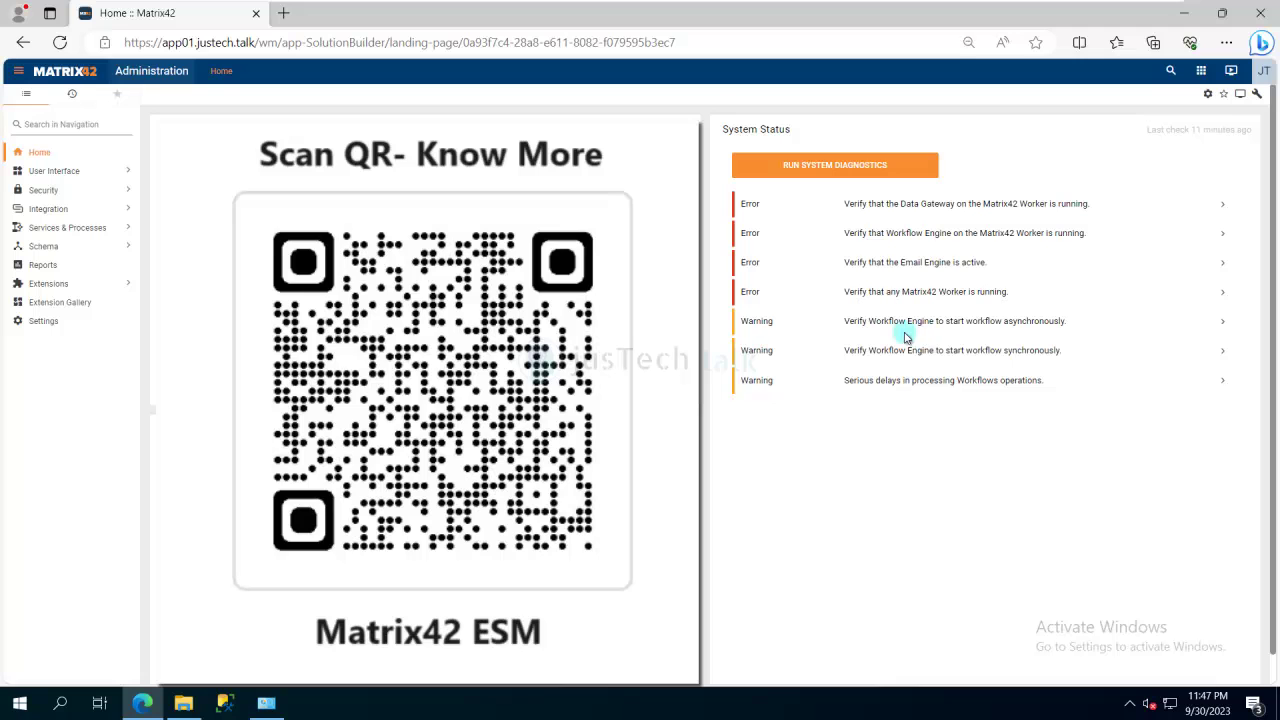
left_click(818, 170)
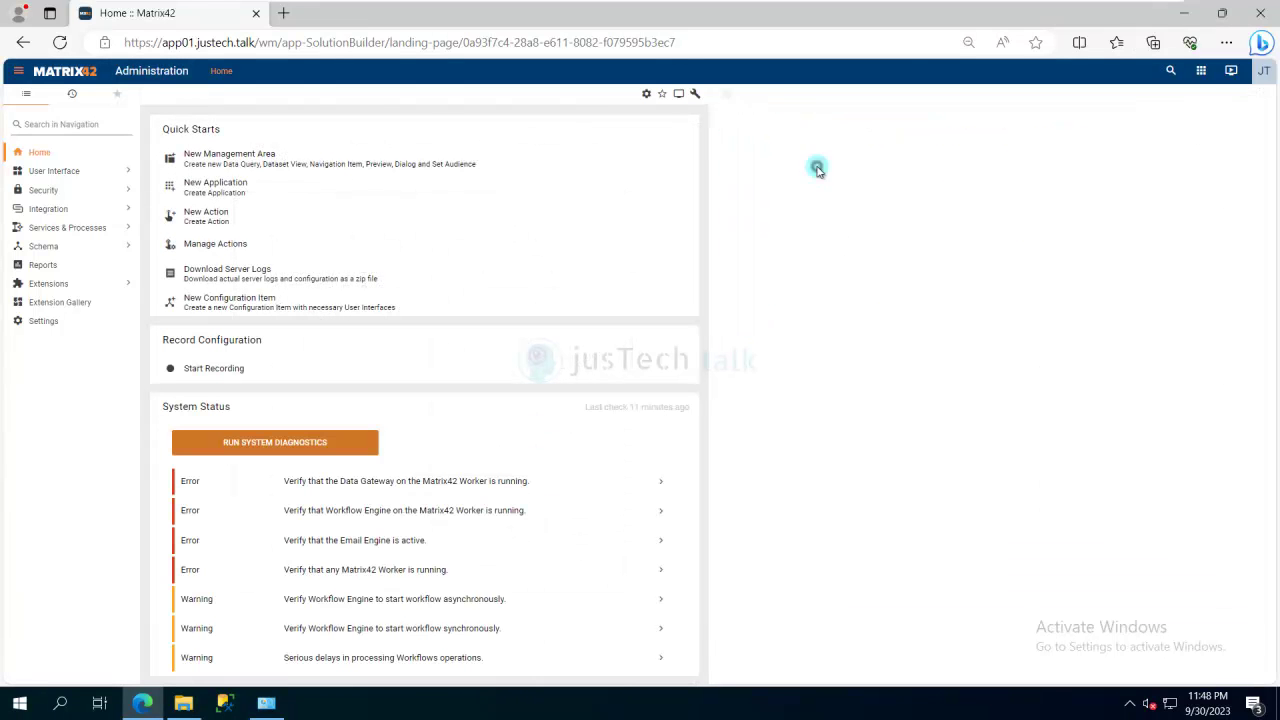
Step: Show the Master Data Users > Accounts list, containing only administrator
left_click(1202, 72)
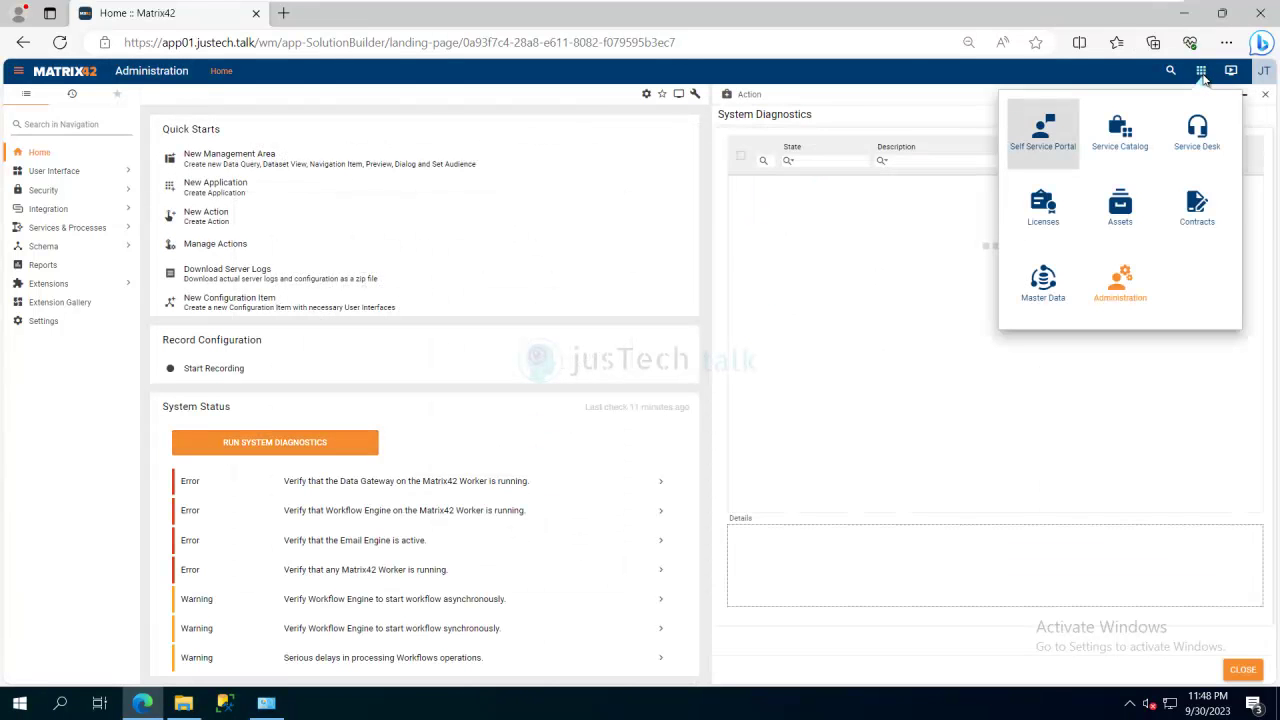
left_click(1045, 285)
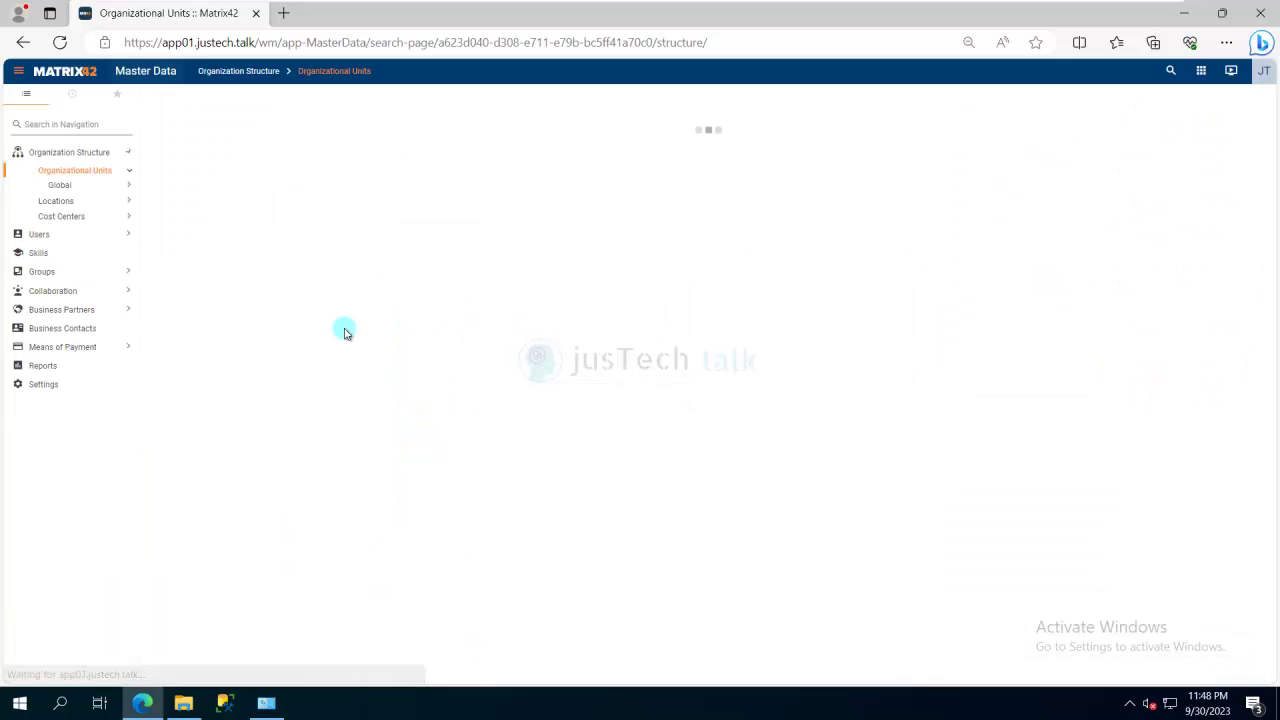
left_click(64, 235)
left_click(56, 268)
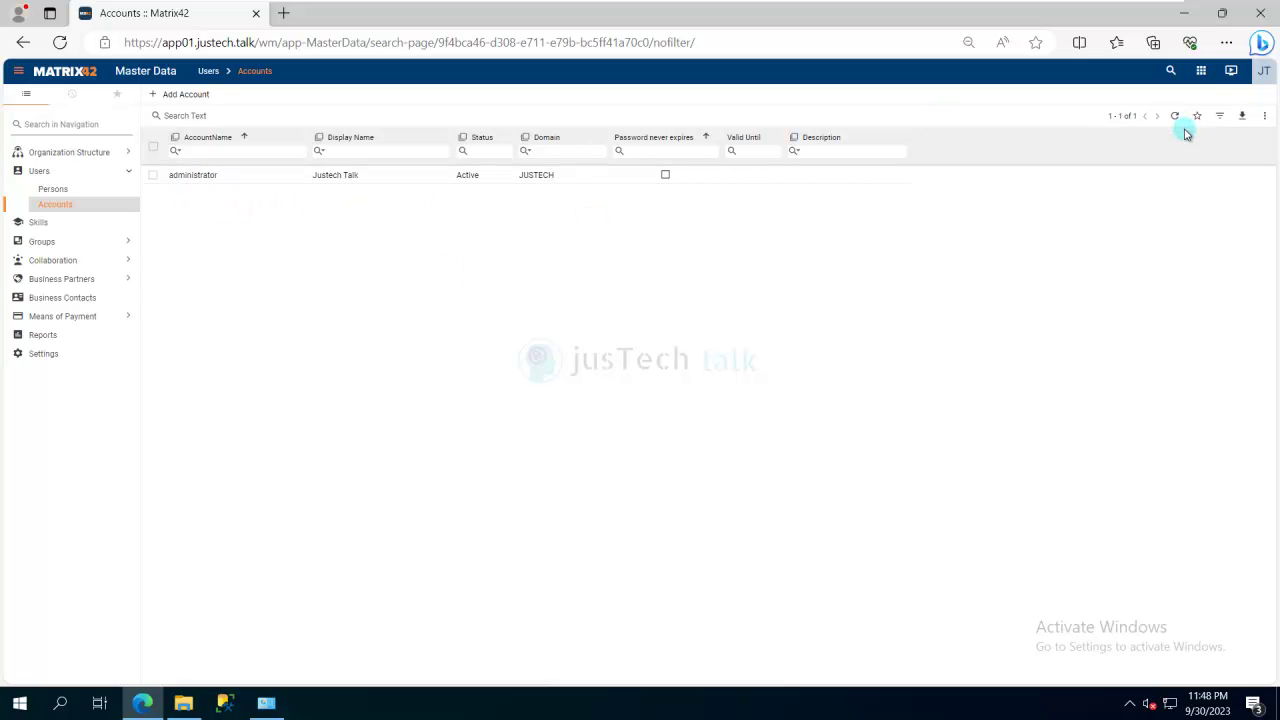
Step: Show the JUSTECH domain's details under Administration > Integration > Domains/Tenants
left_click(1201, 72)
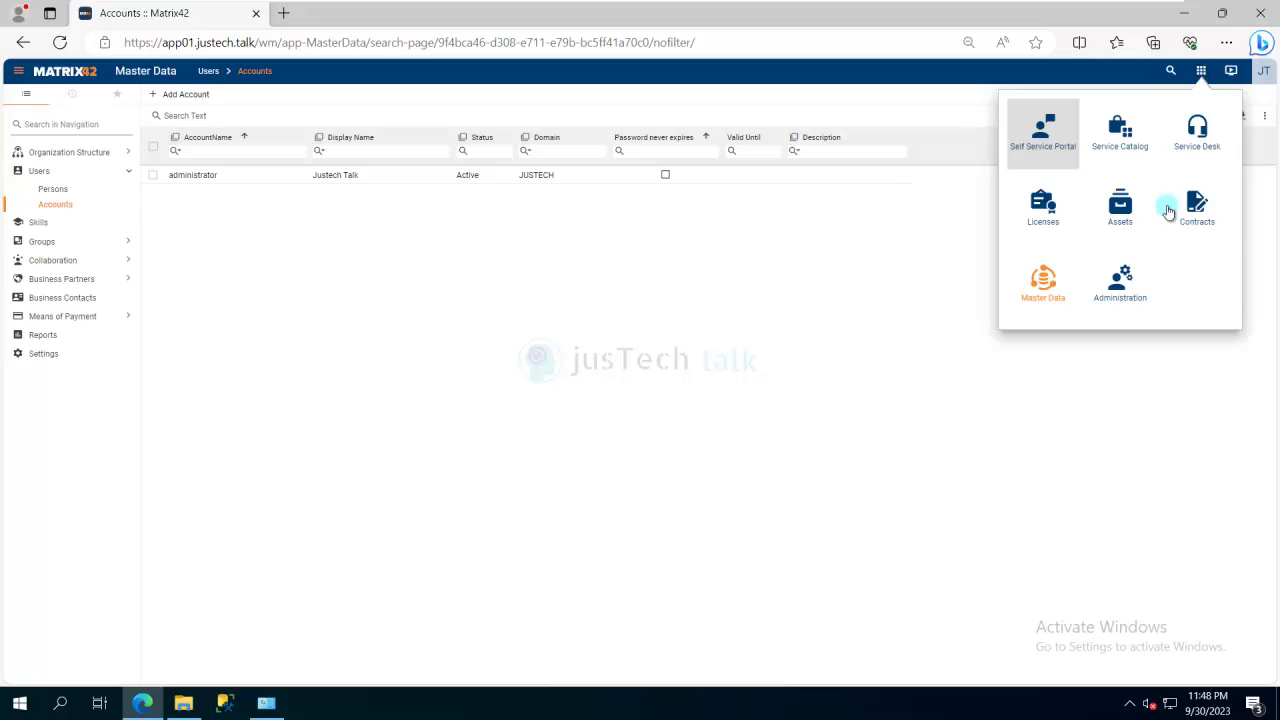
left_click(1124, 285)
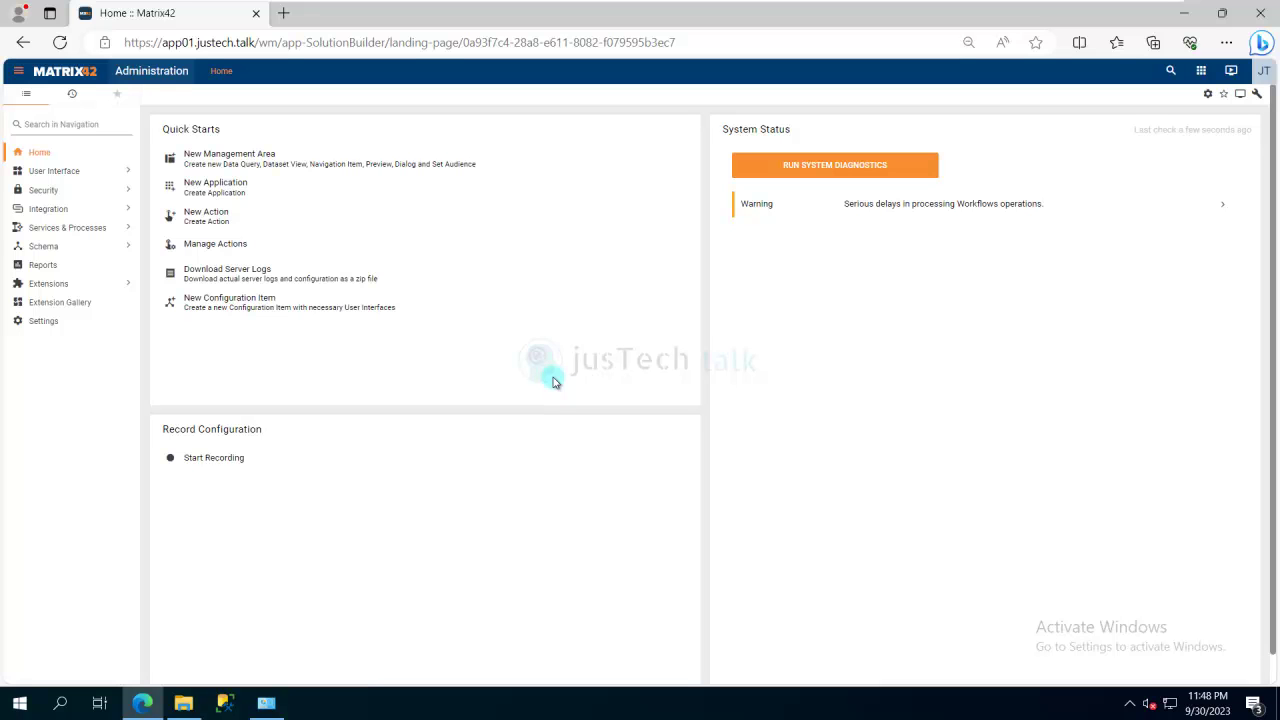
left_click(77, 208)
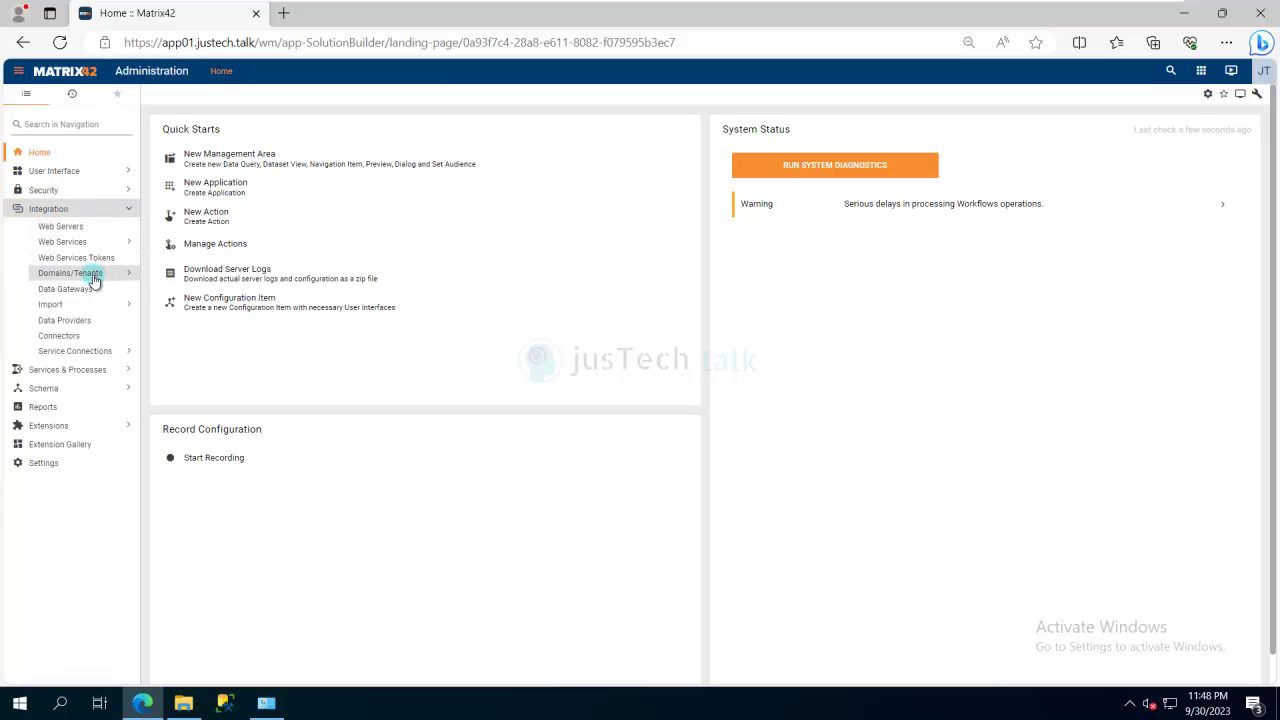
left_click(116, 277)
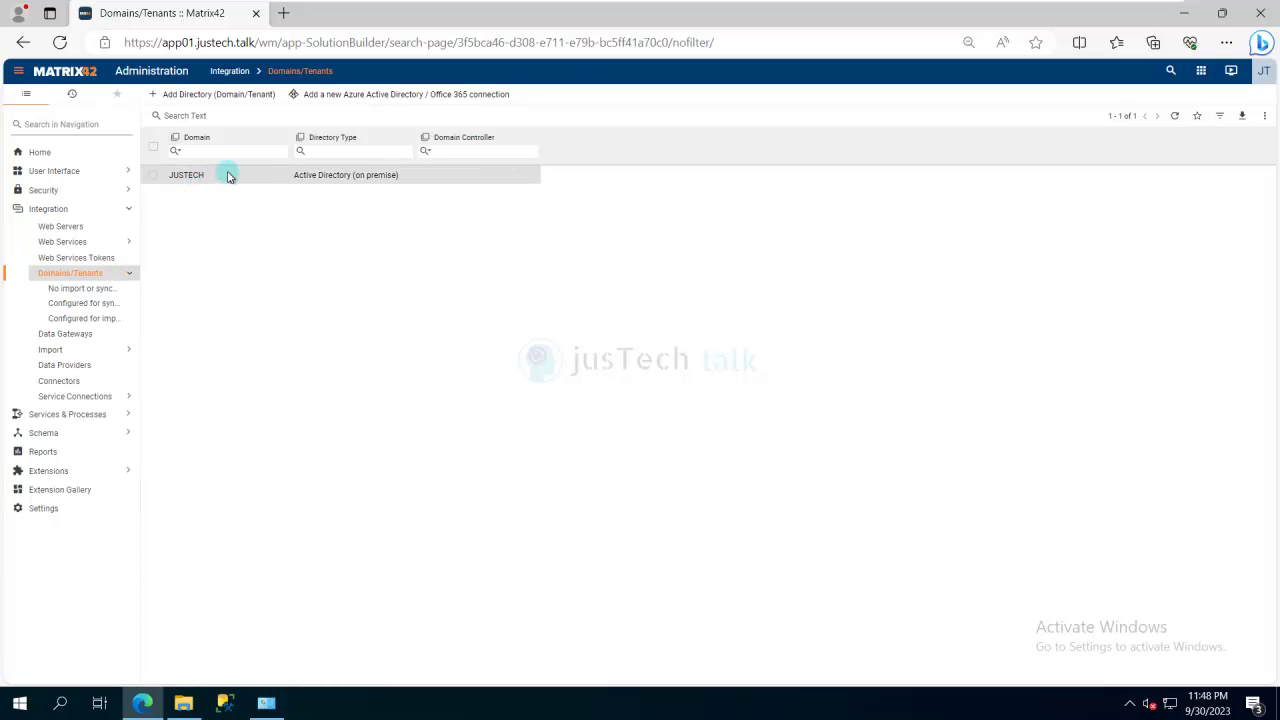
left_click(201, 174)
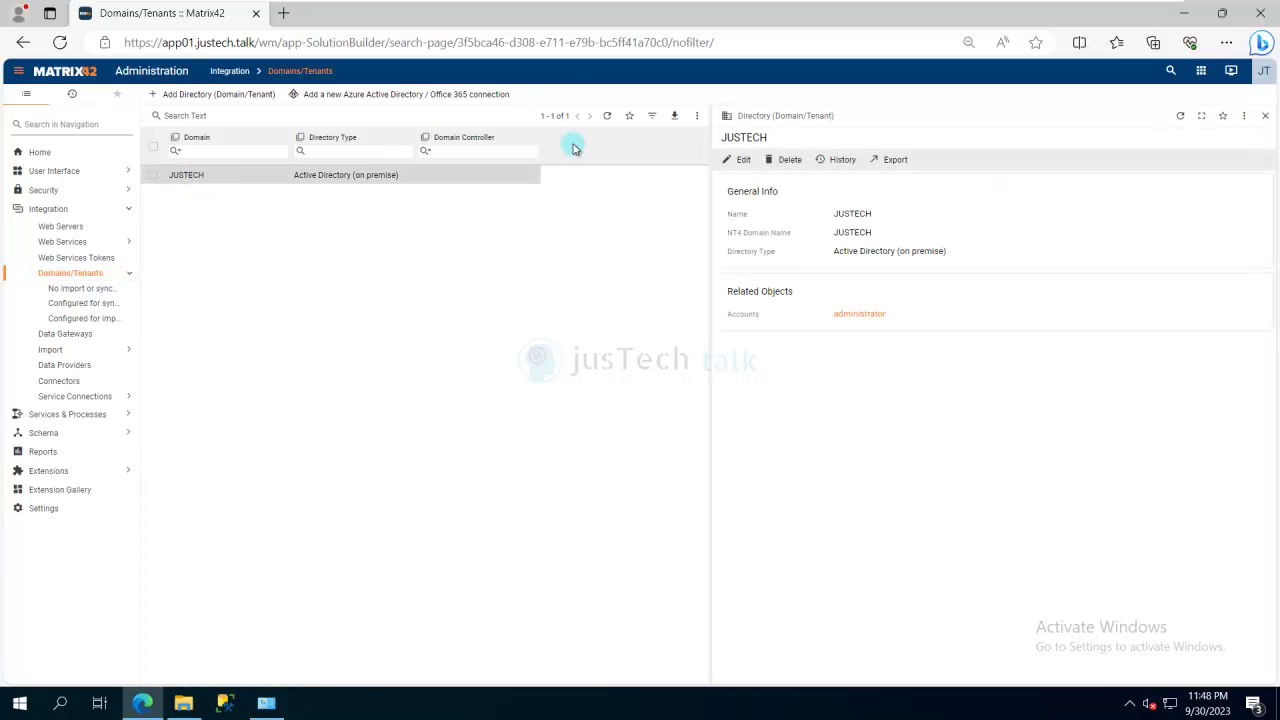
Step: Change JUSTECH's domain controller to dc01.justech.talk and save
left_click(744, 166)
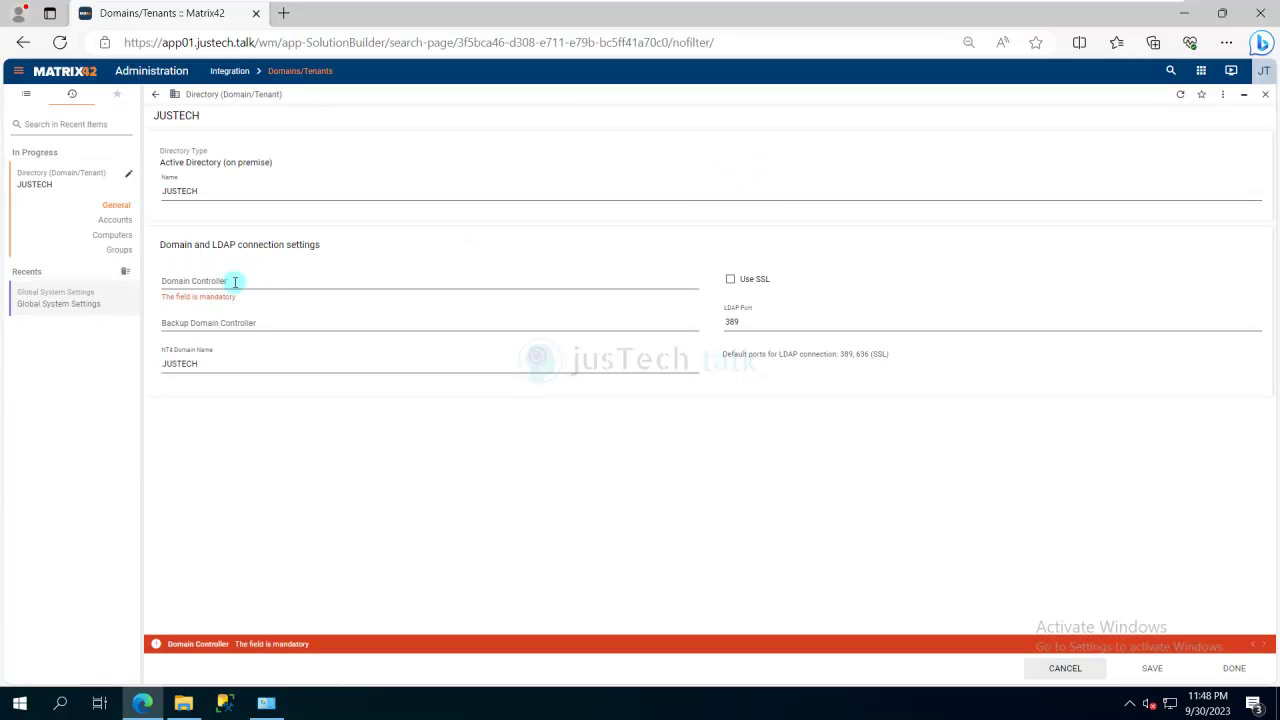
left_click(231, 285)
type("dc01.")
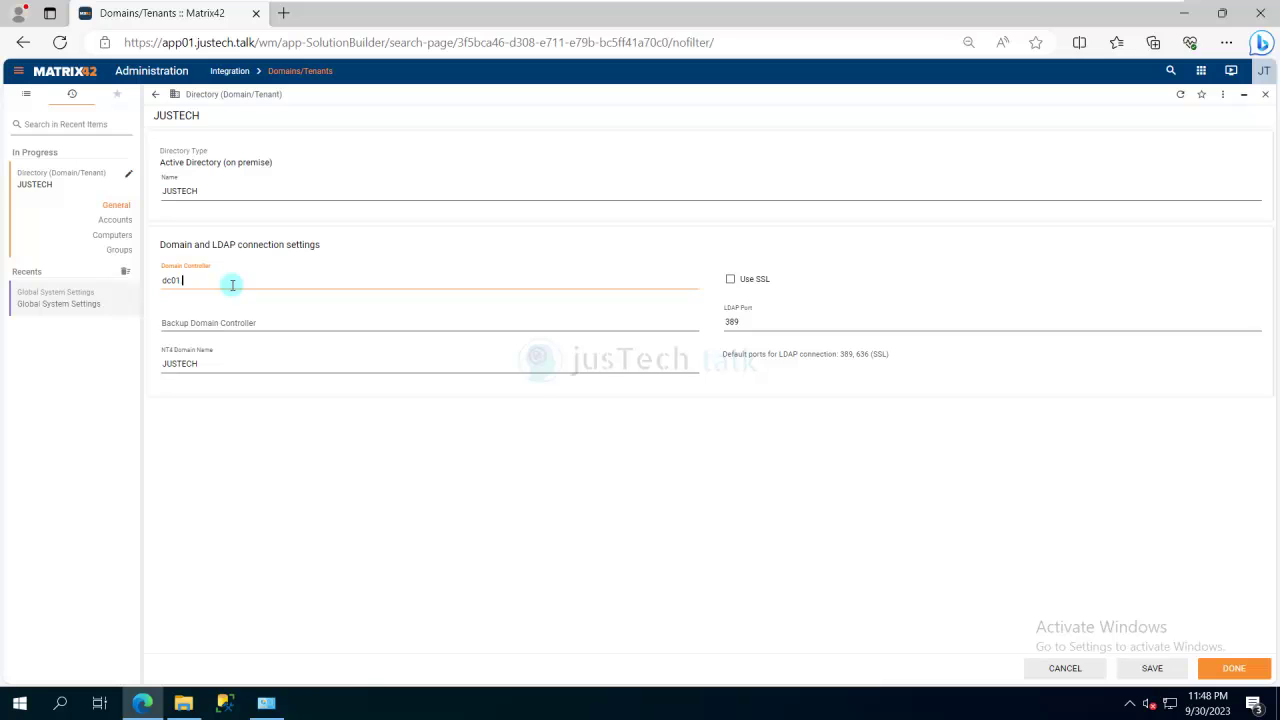
type("justech.talk")
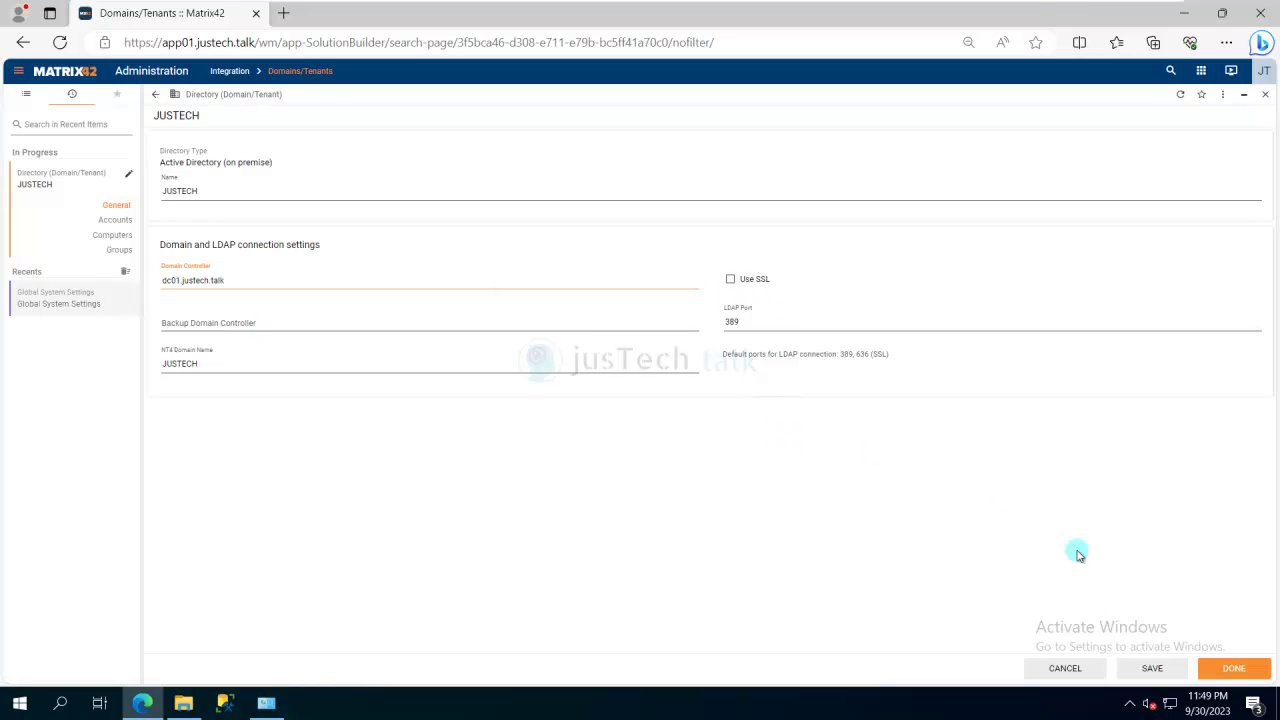
left_click(1162, 673)
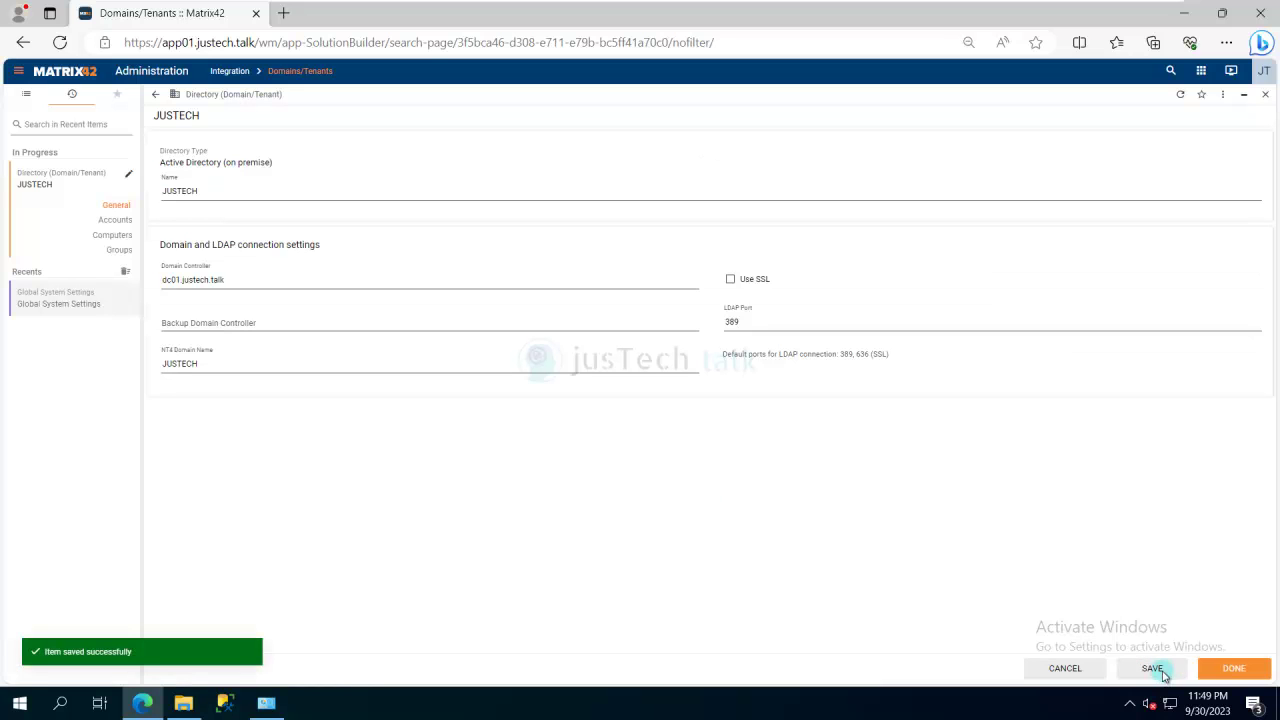
Step: Review JUSTECH's Accounts, Computers and Groups pages, then finish editing and close the pane
left_click(118, 221)
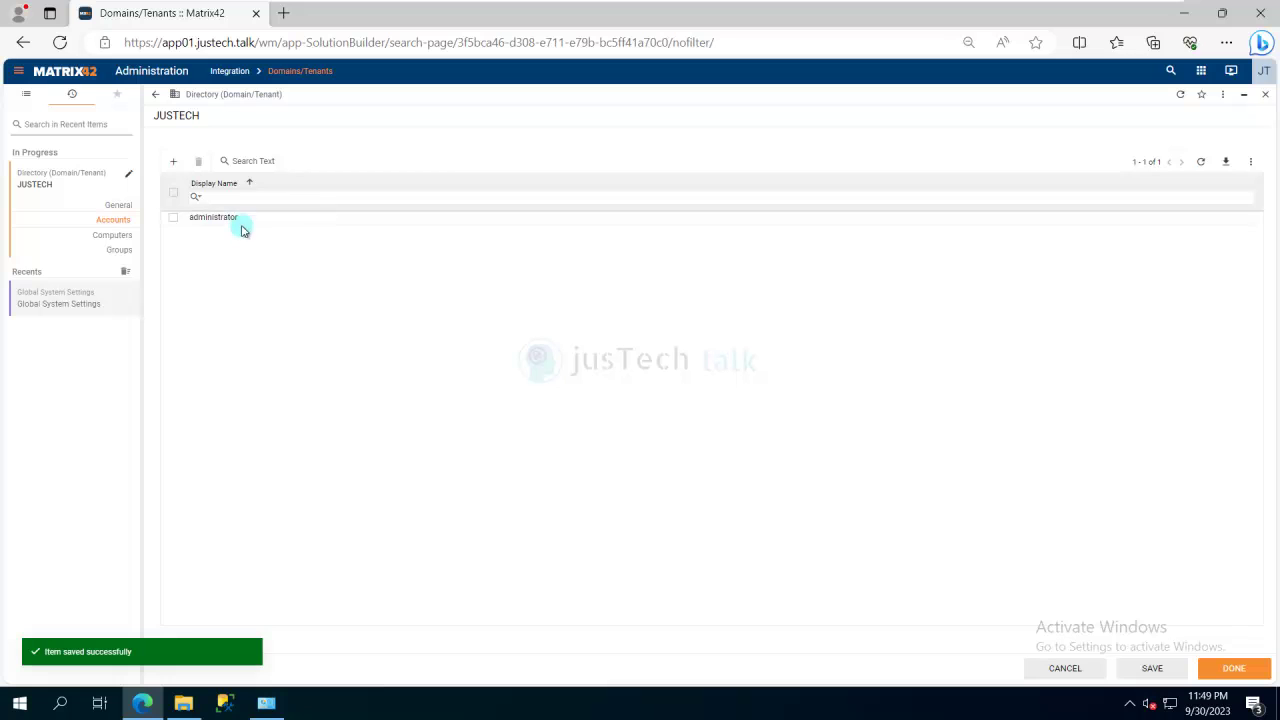
left_click(118, 206)
left_click(120, 238)
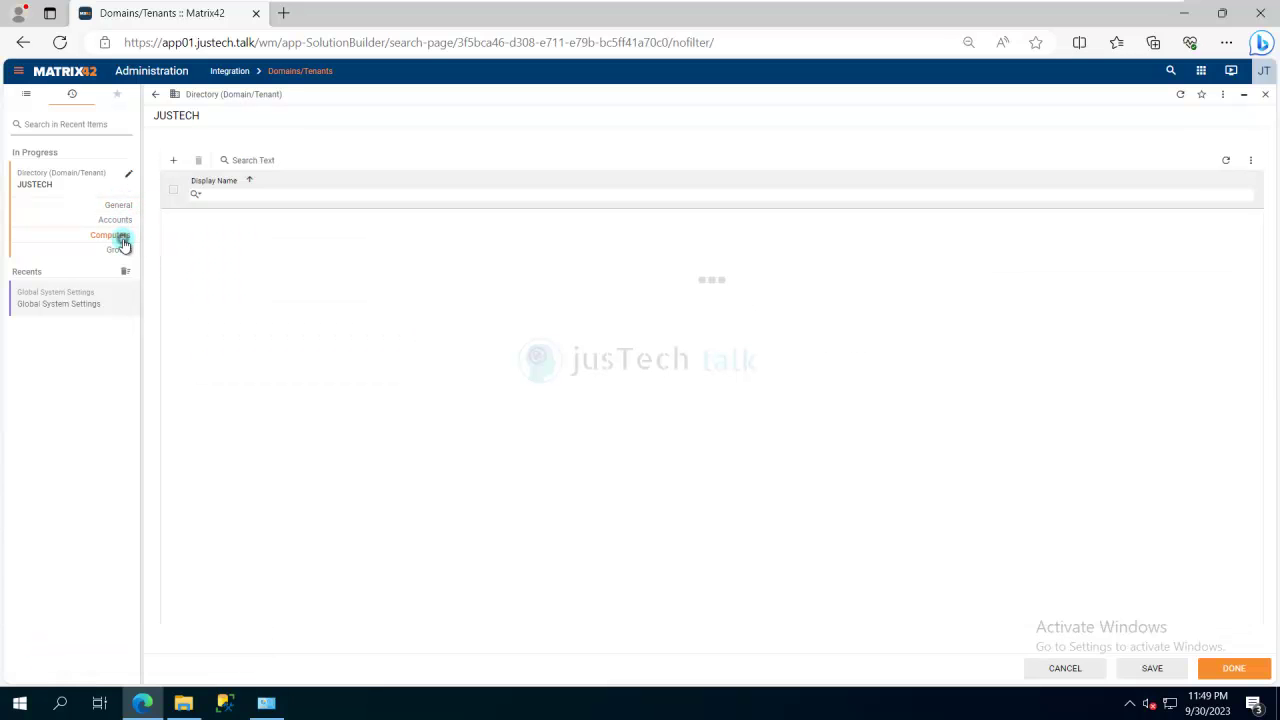
left_click(122, 252)
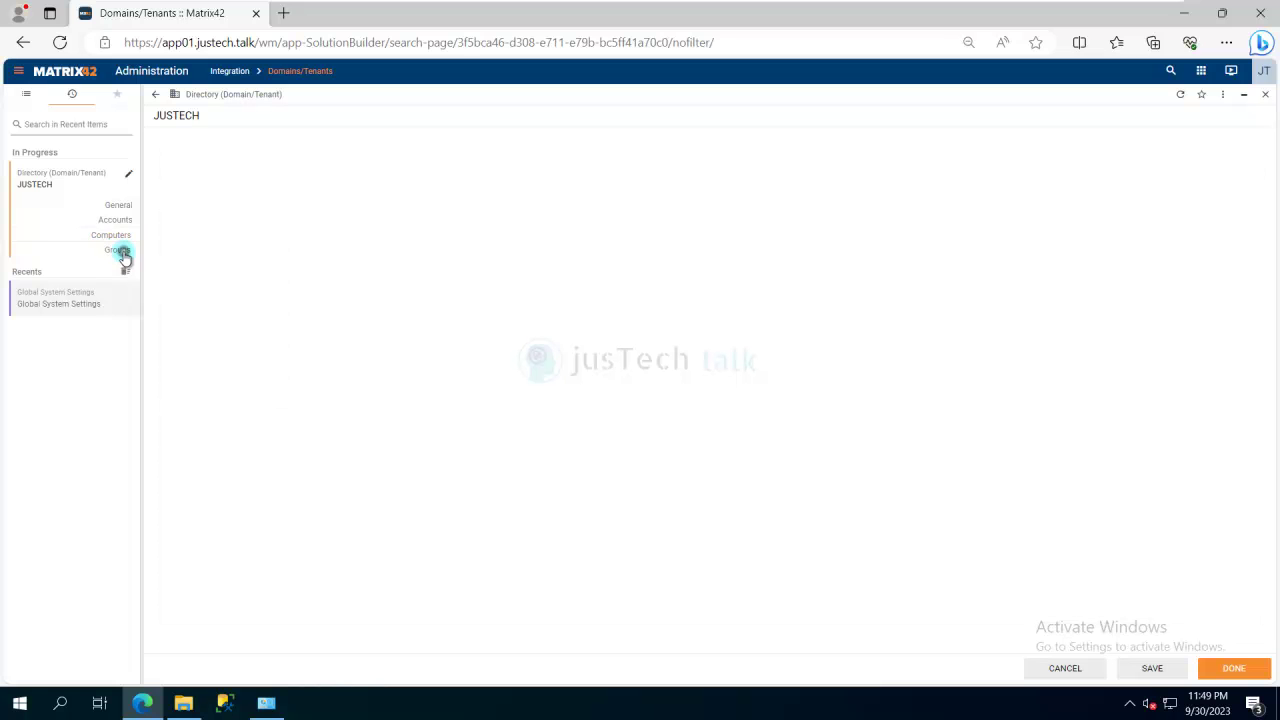
left_click(118, 212)
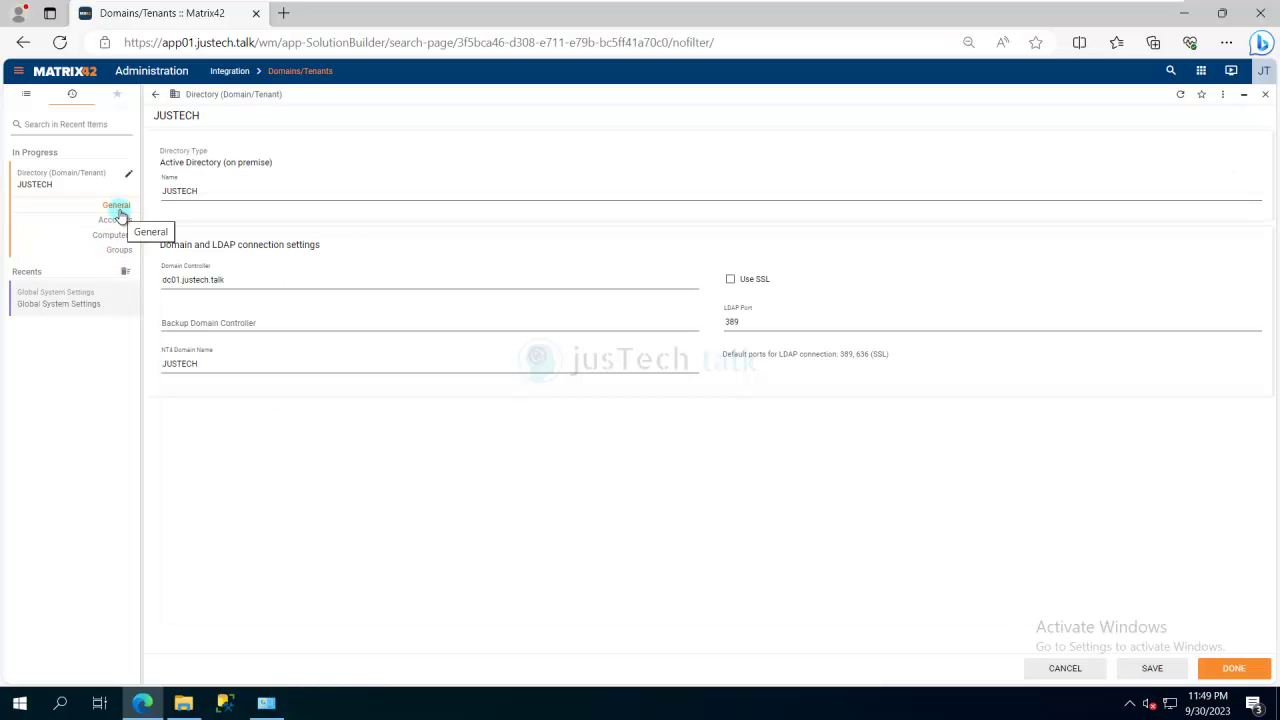
left_click(1232, 670)
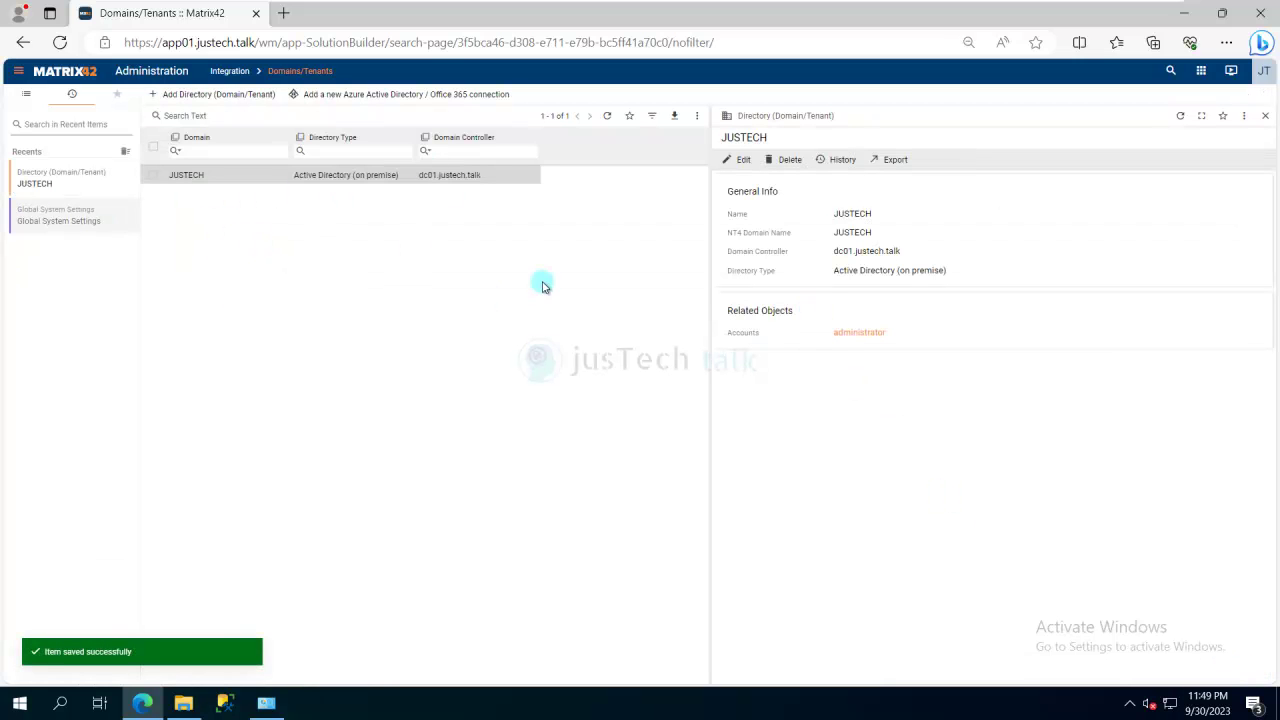
left_click(1266, 119)
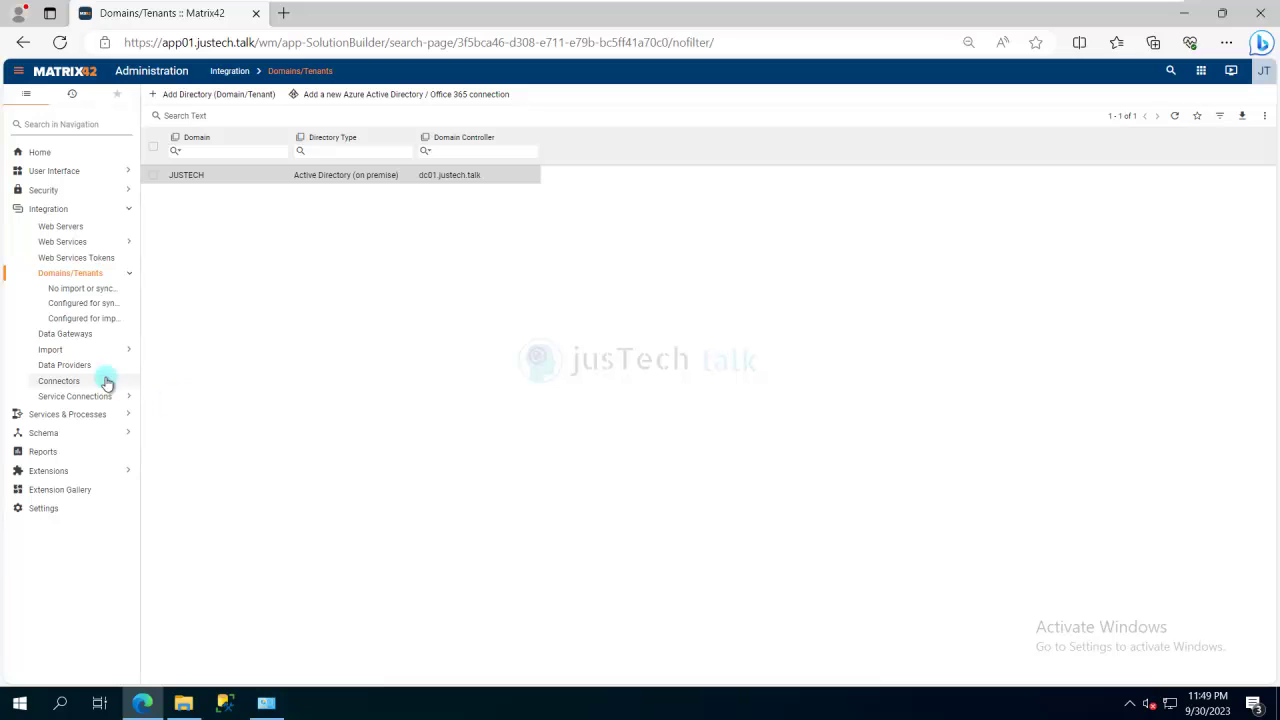
Step: Edit the Active Directory data provider under Integration > Import > Data Providers
left_click(84, 352)
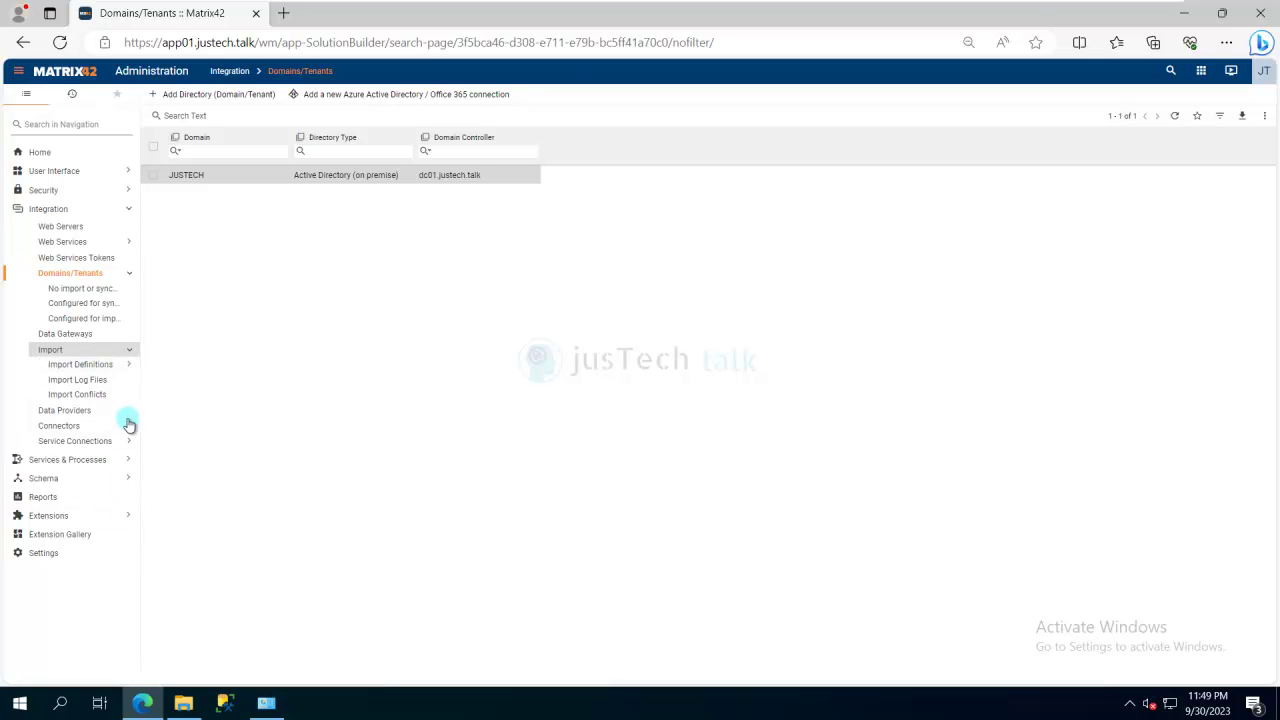
left_click(82, 412)
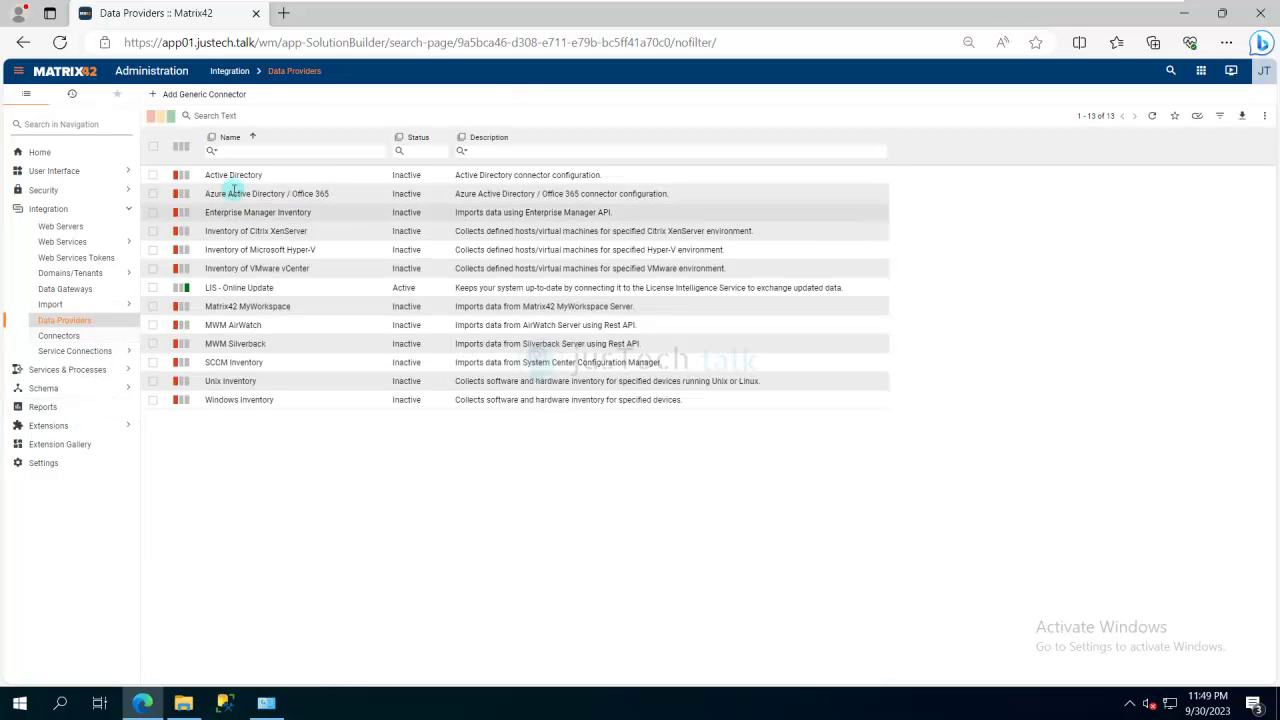
left_click(237, 174)
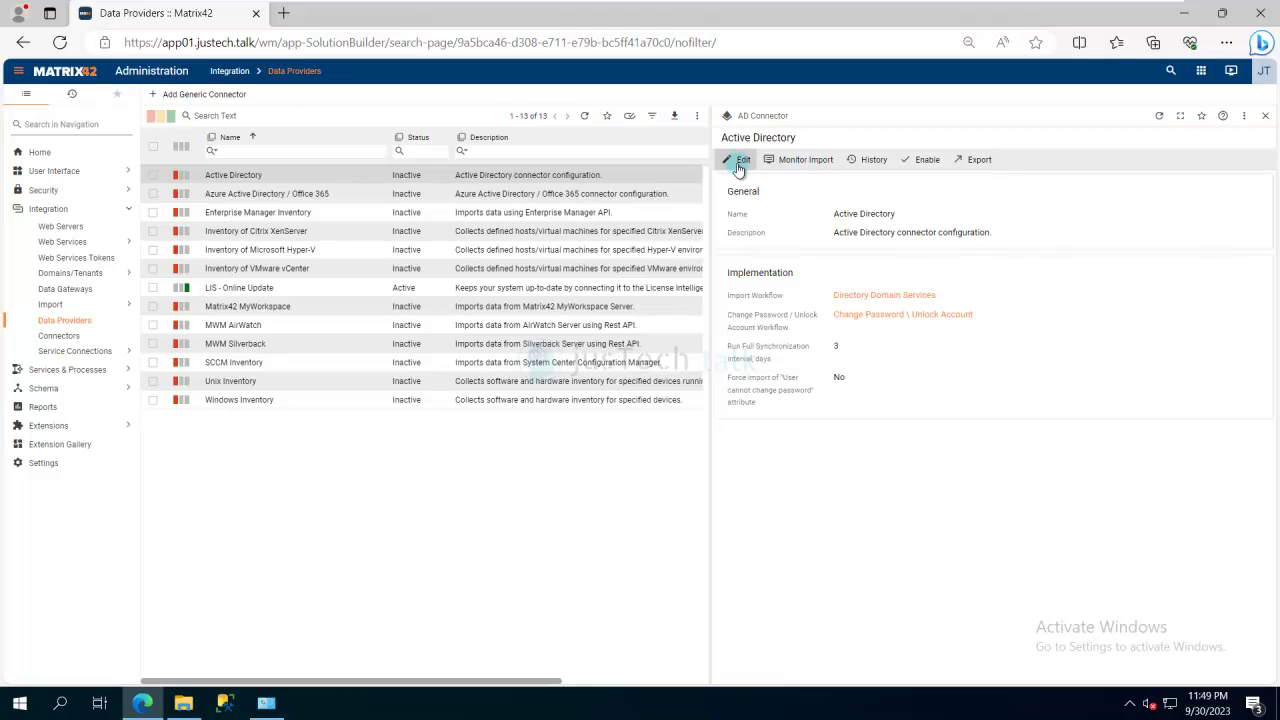
left_click(739, 161)
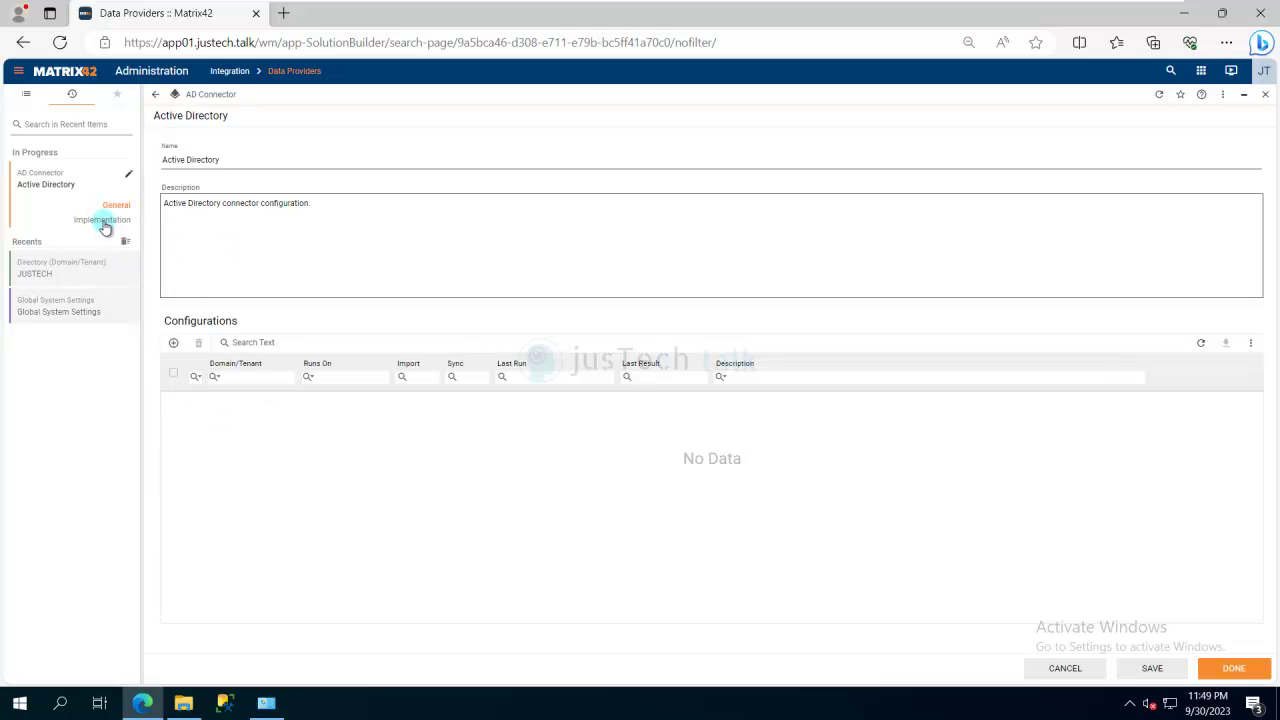
Step: Add an import-enabled connector configuration with the domain administrator login and password
left_click(174, 346)
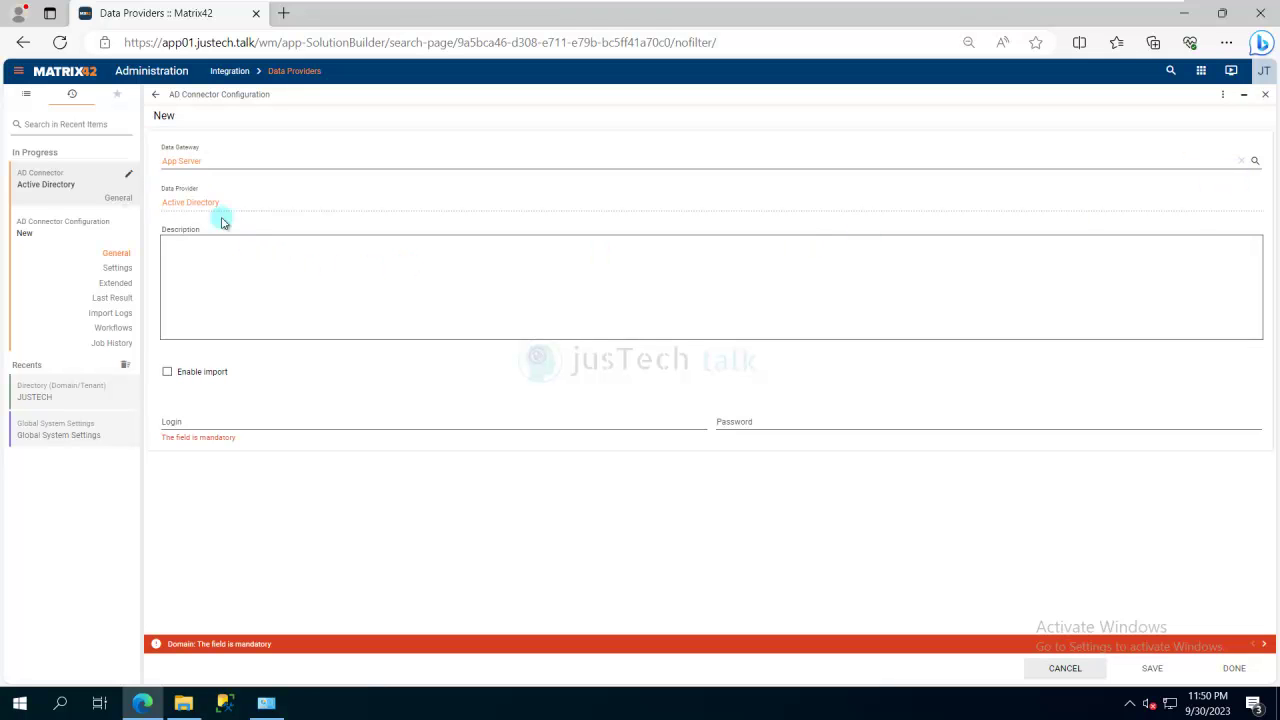
left_click(168, 372)
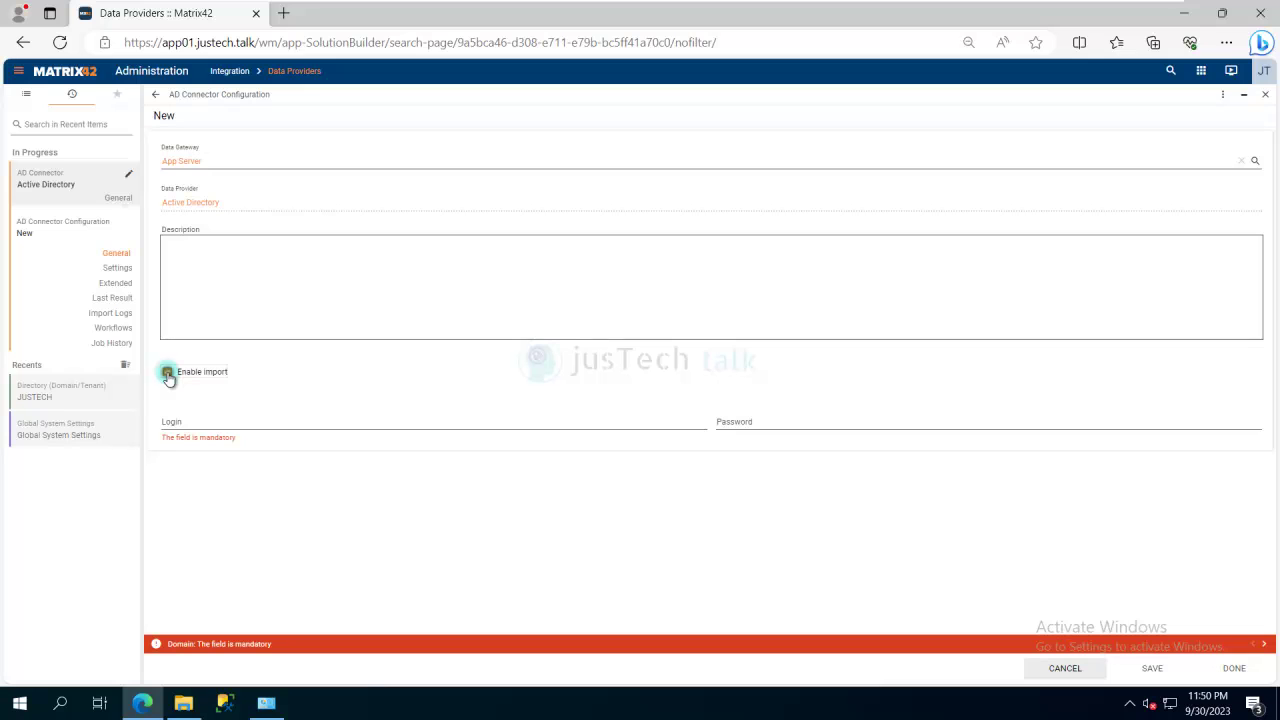
left_click(273, 425)
type("justech\\administrator")
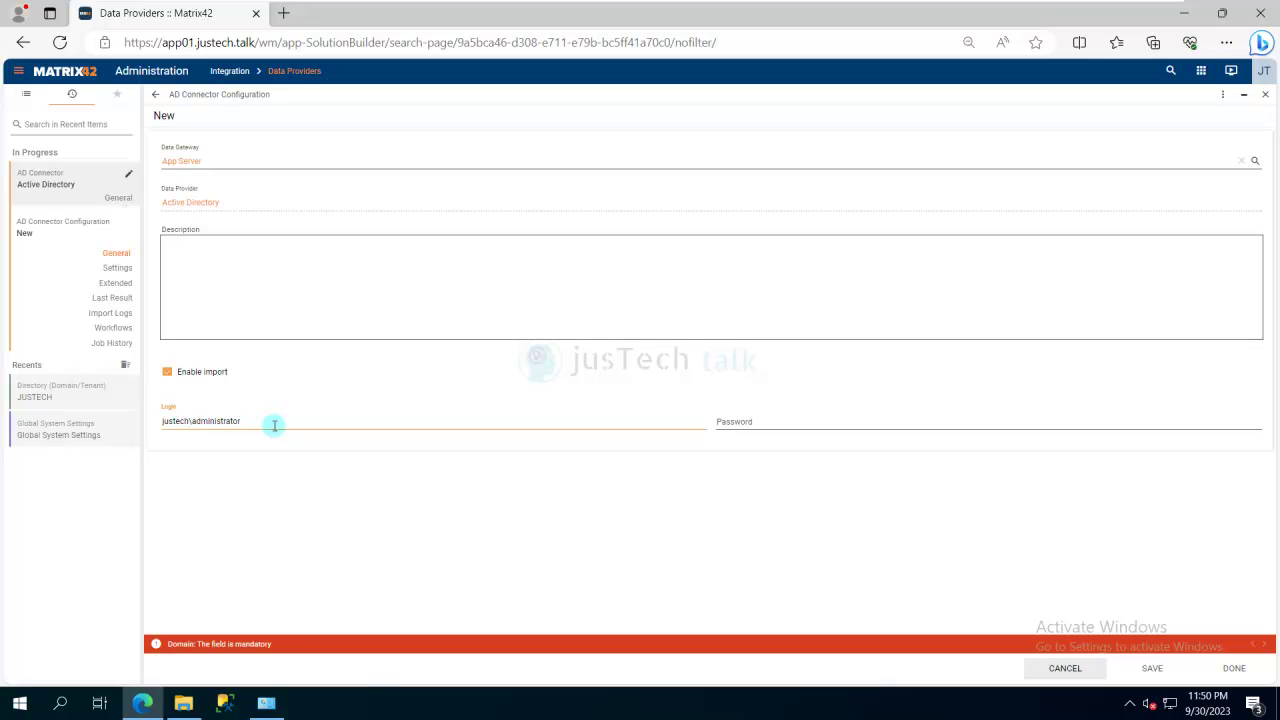
key("Tab")
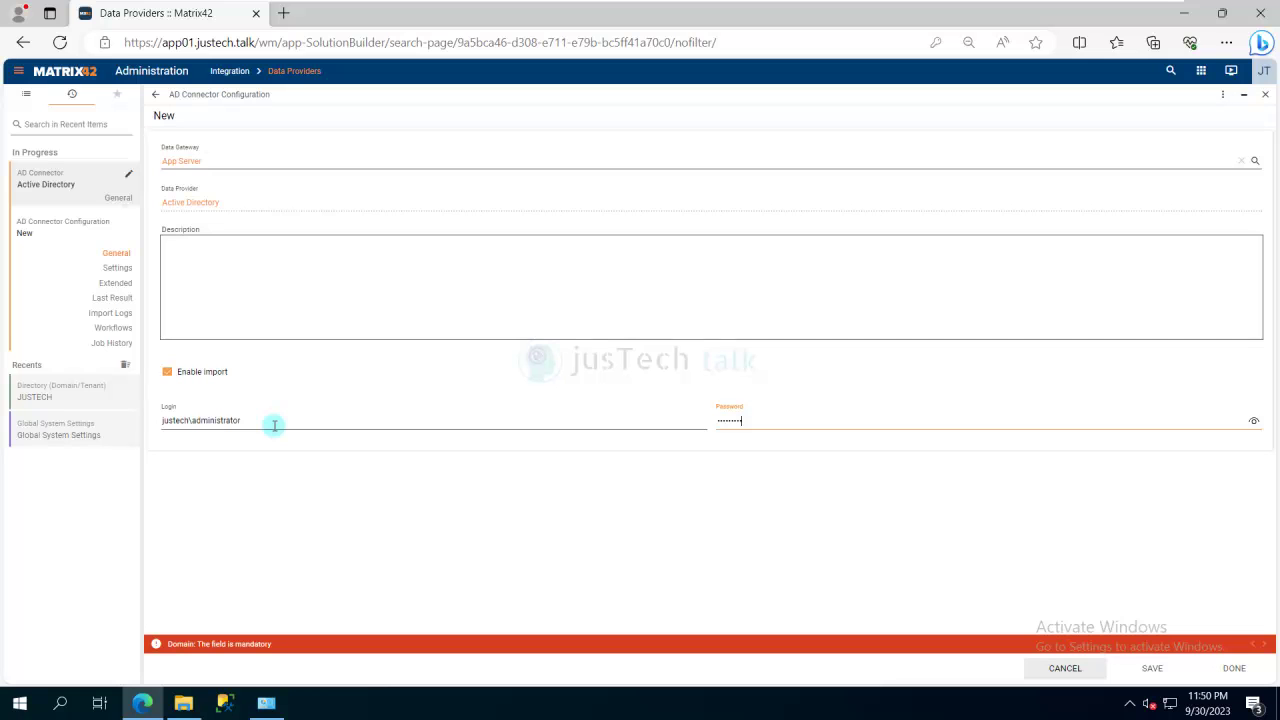
left_click(118, 270)
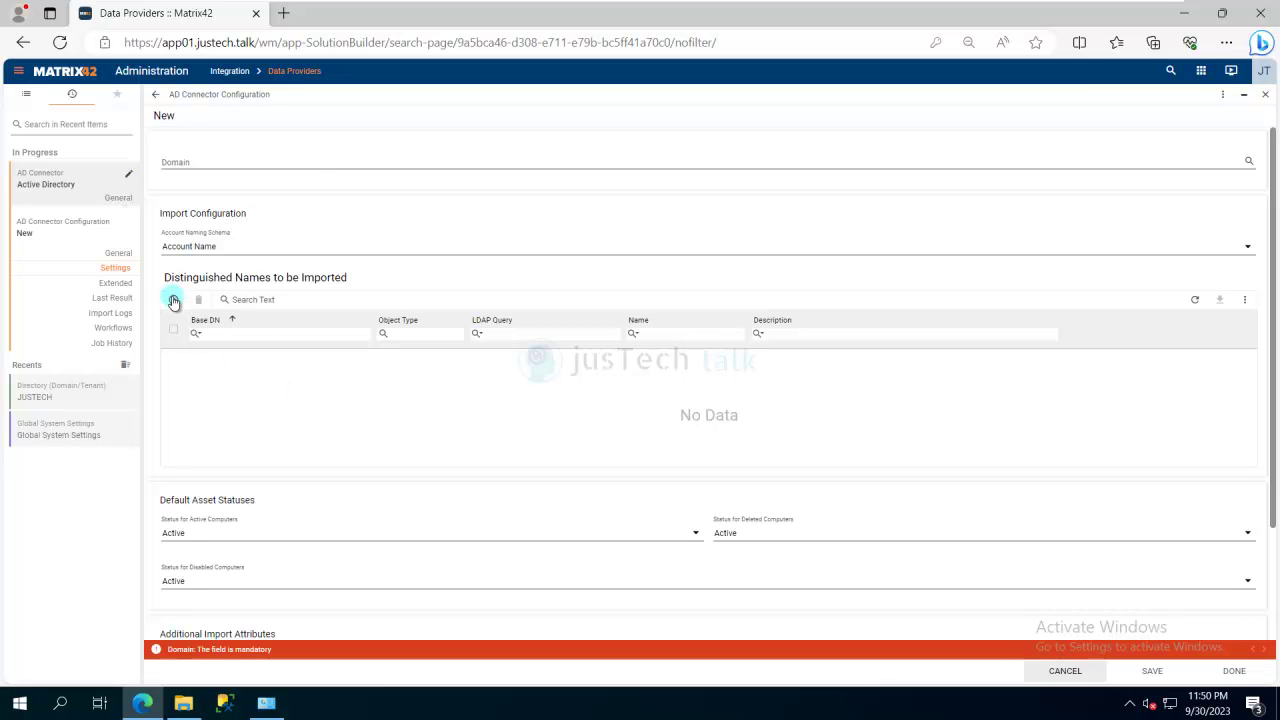
Step: Set the connector's domain to JUSTECH and dismiss the browser's save-password prompt
left_click(1248, 162)
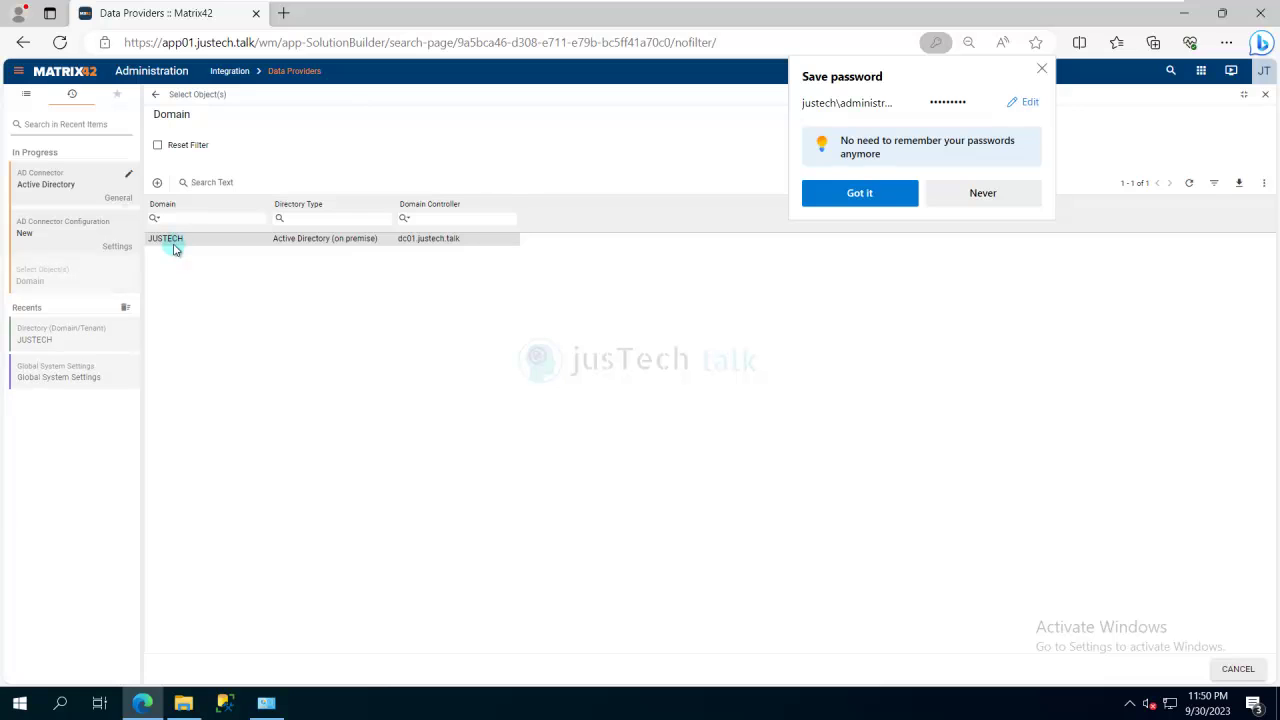
left_click(172, 240)
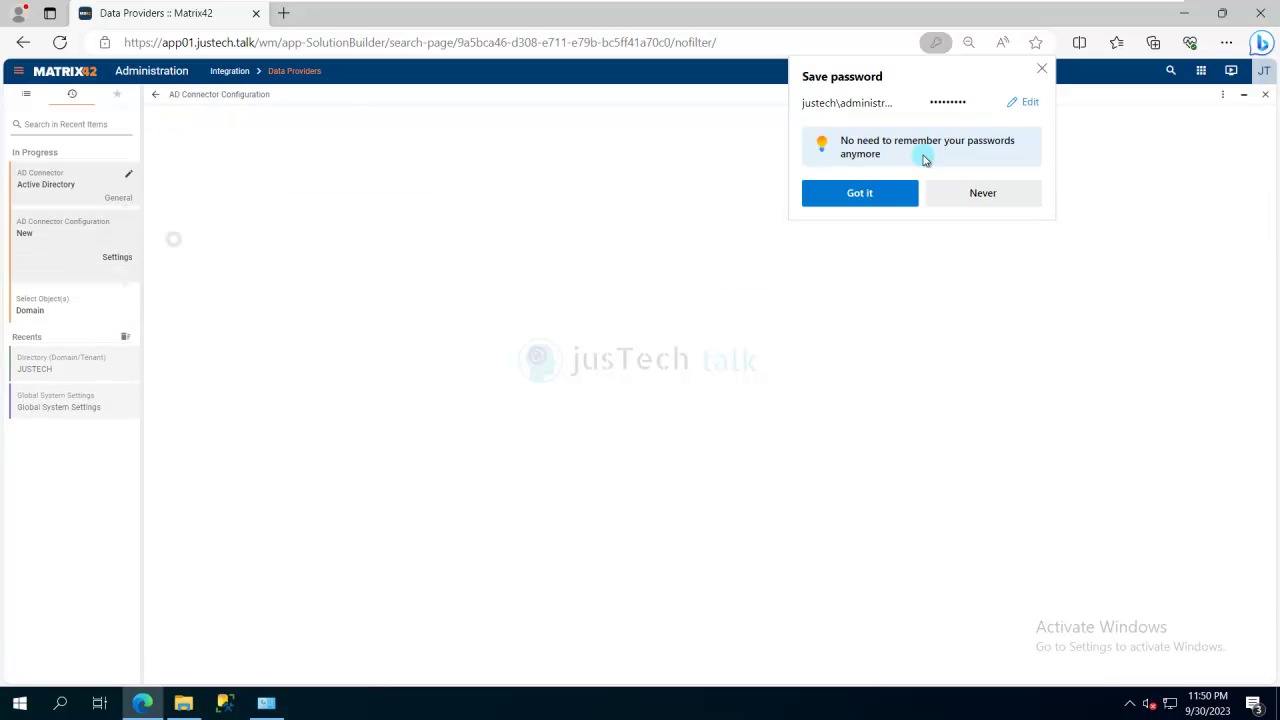
left_click(1043, 70)
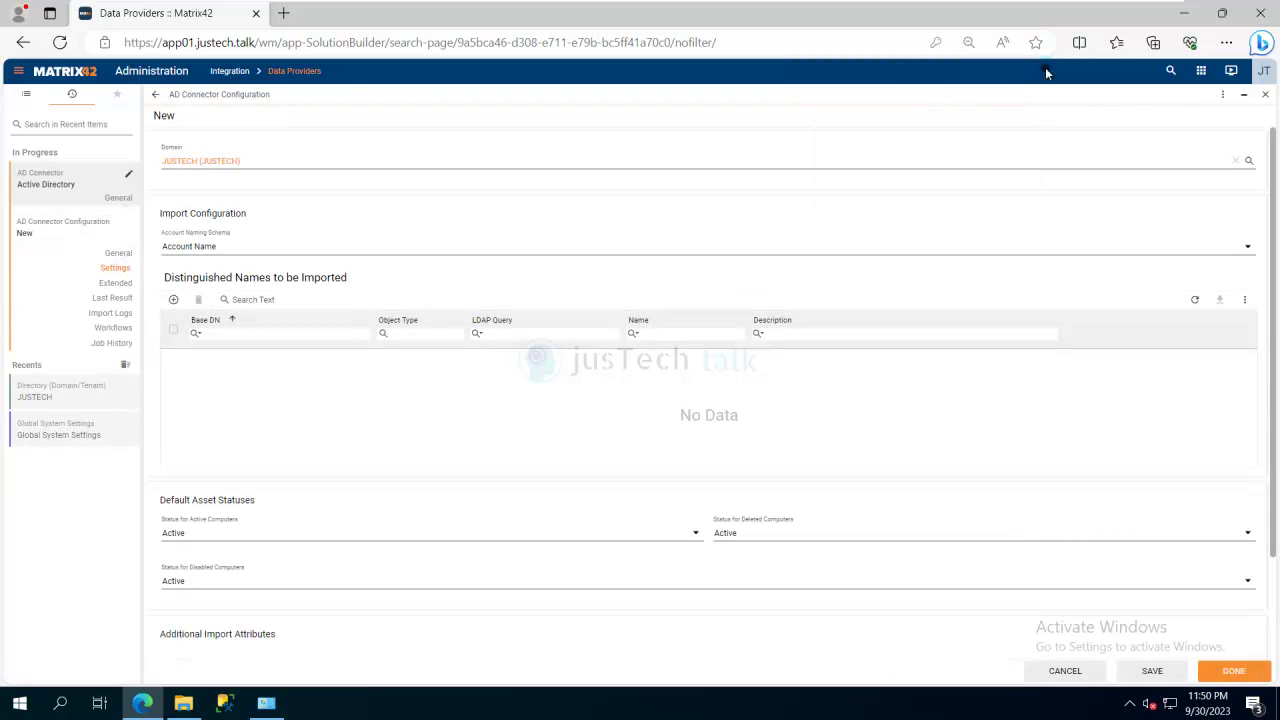
Step: Add a Users distinguished-name entry with base DN dc=justech,dc=talk, then switch to the AD server
left_click(173, 302)
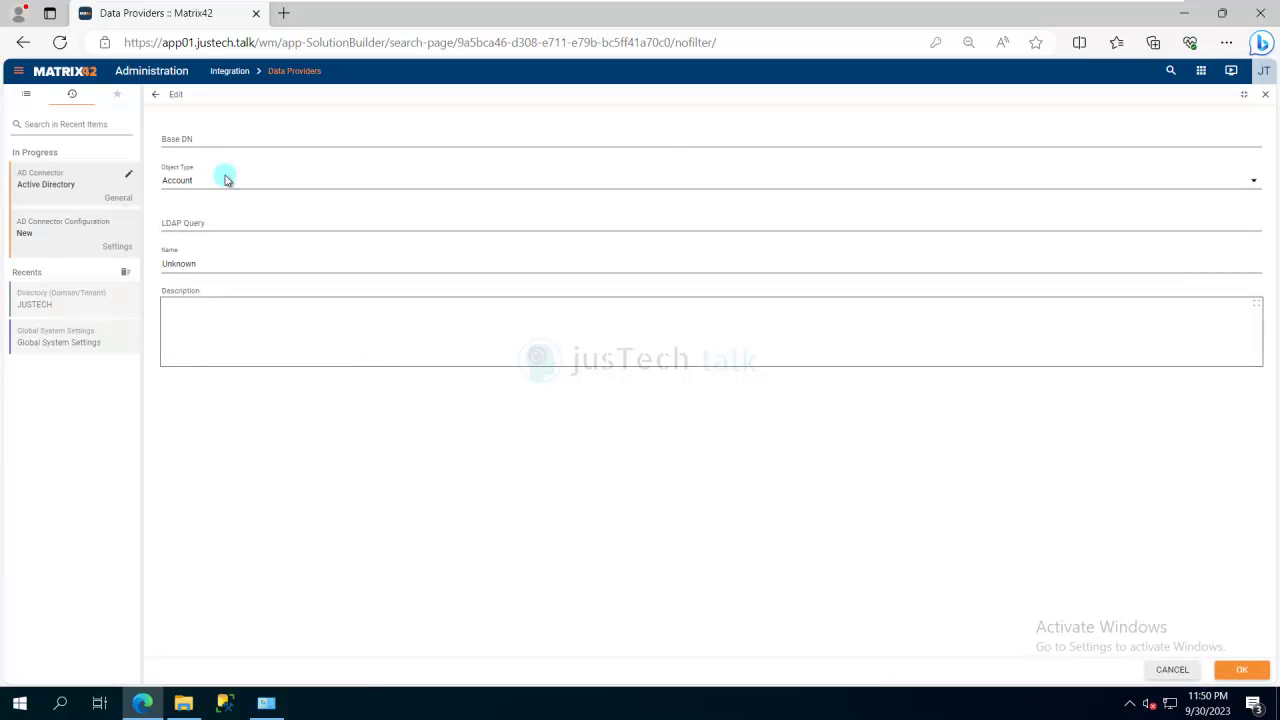
left_click(213, 138)
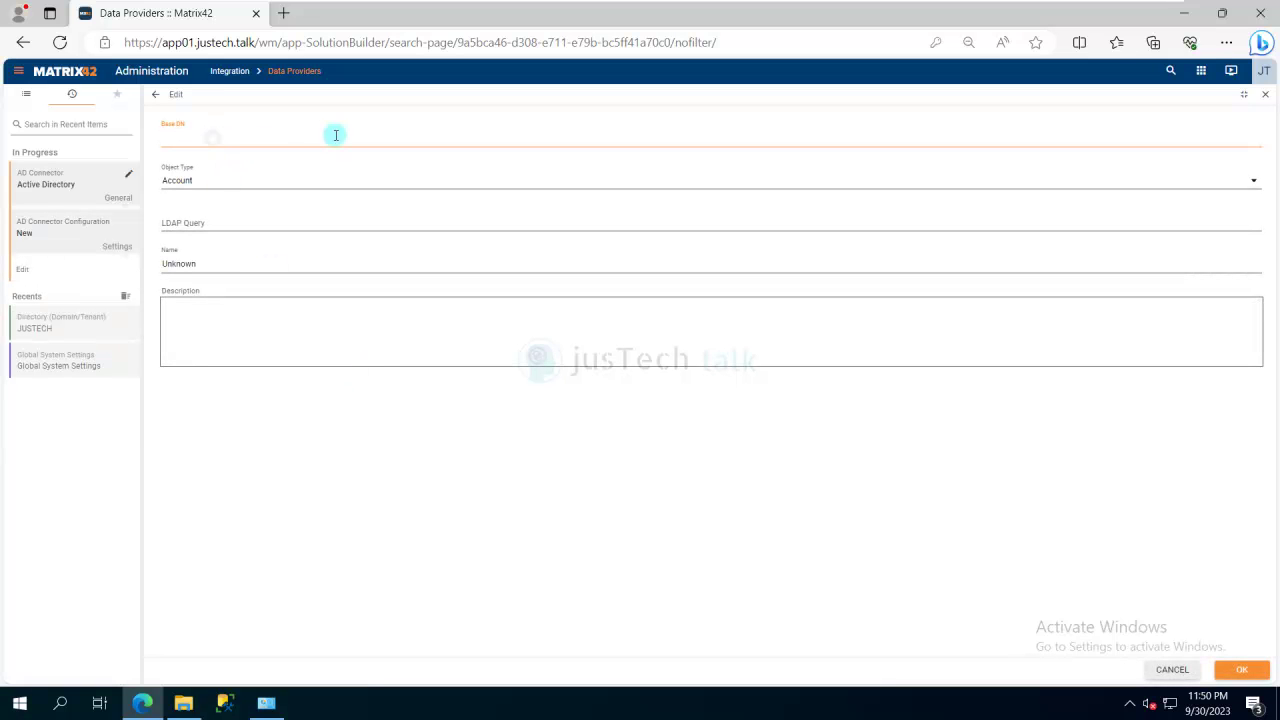
left_click(200, 186)
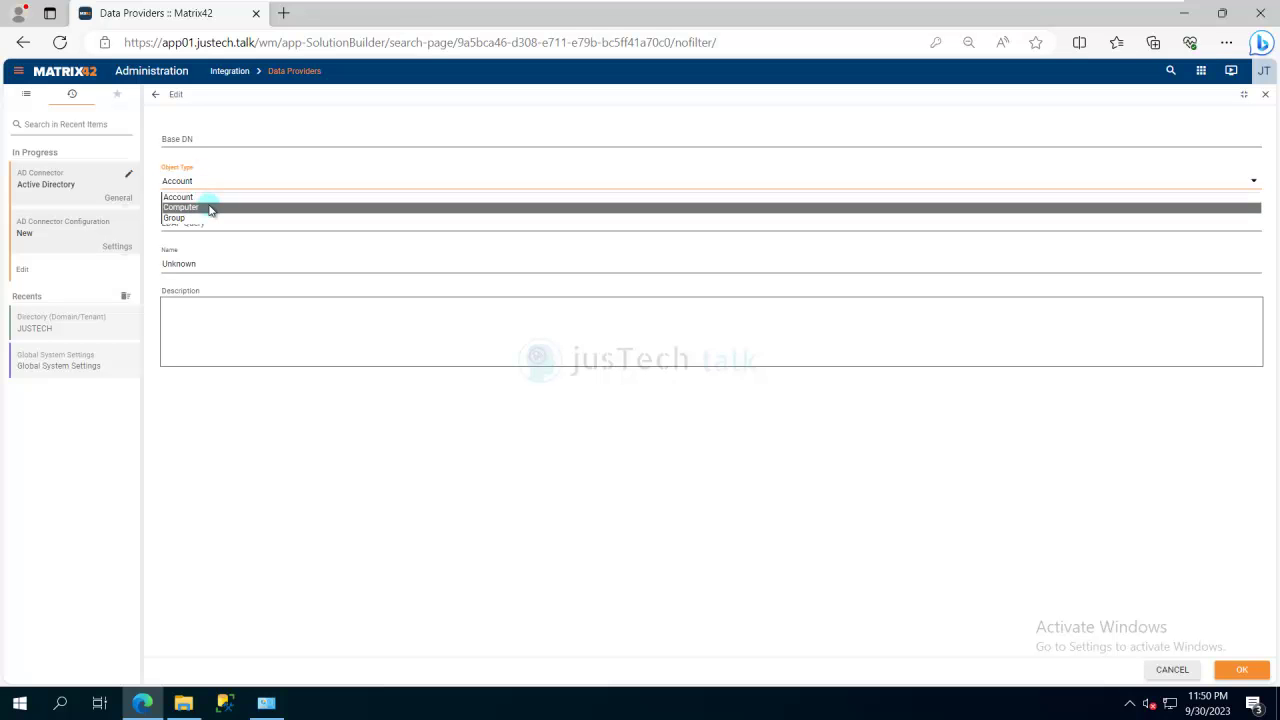
left_click(243, 138)
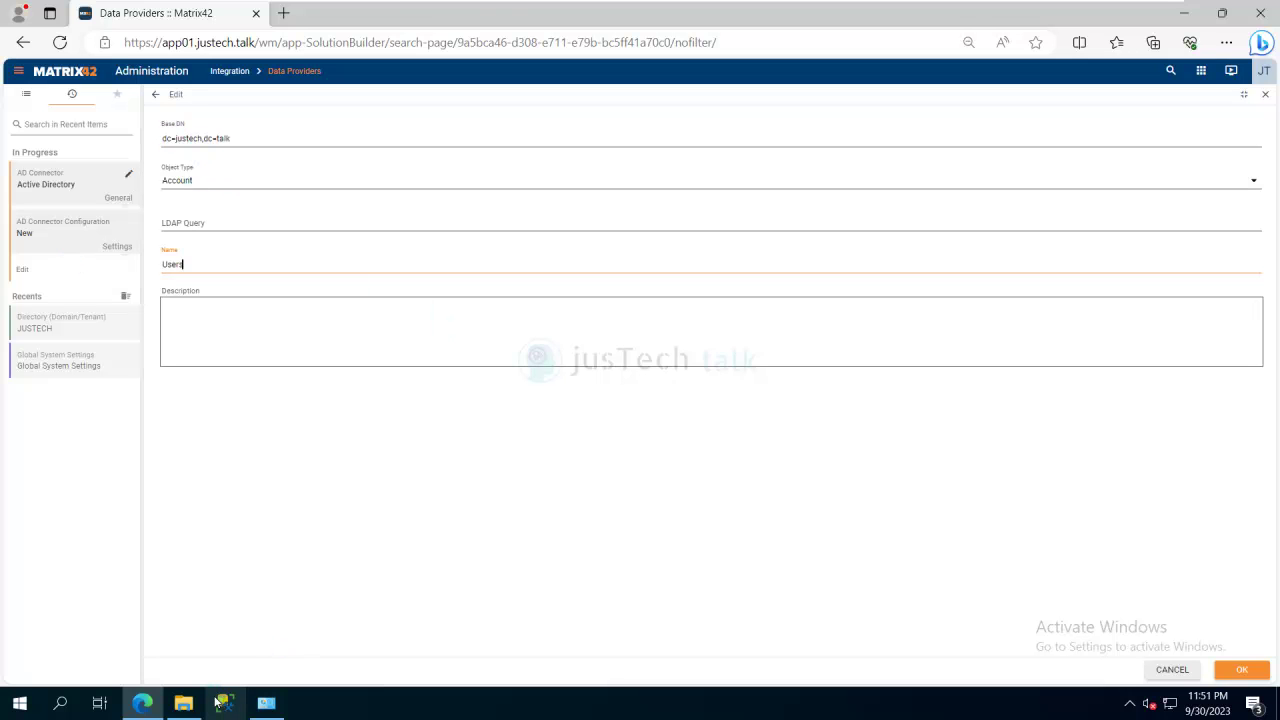
mouse_move(640, 2)
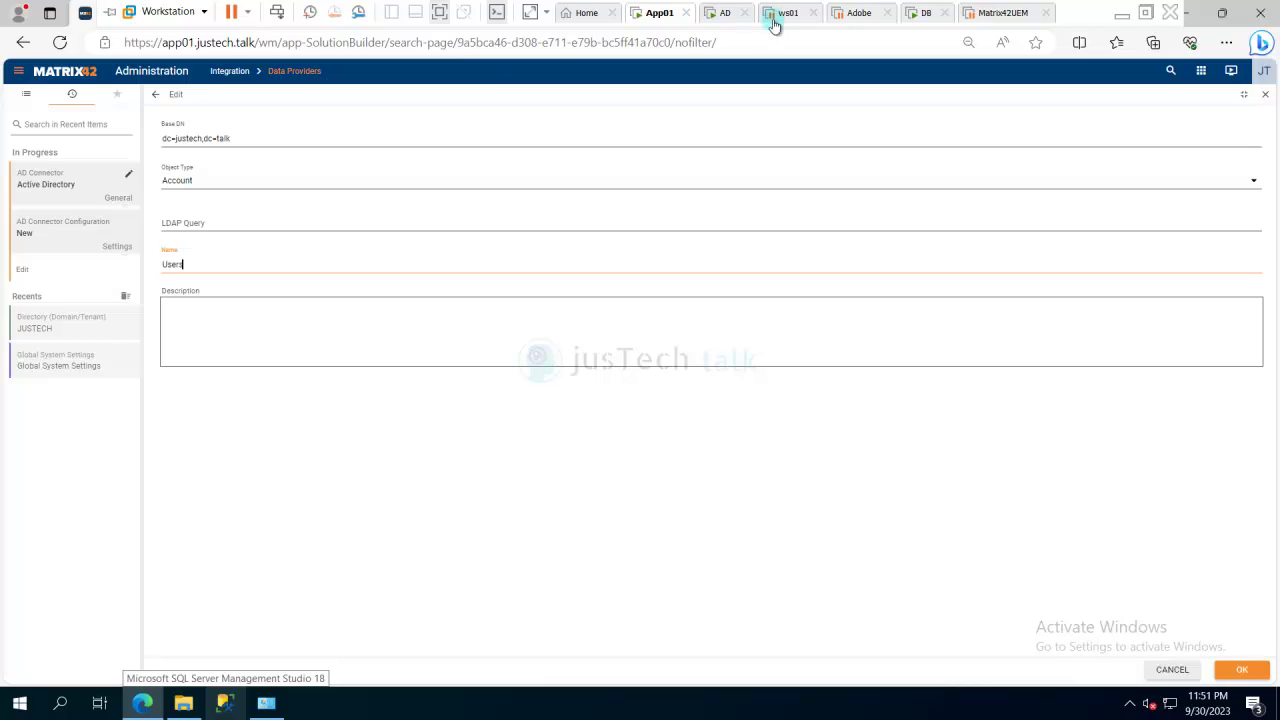
left_click(725, 13)
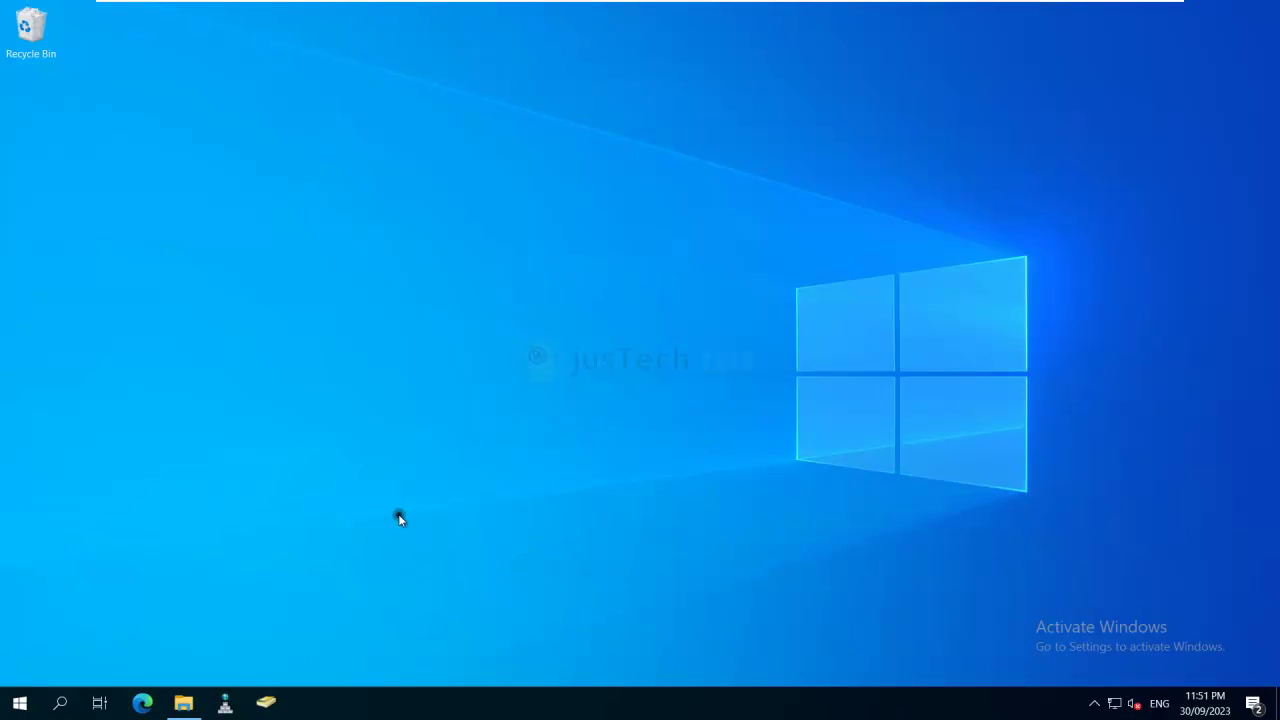
Step: Launch Active Directory Users and Computers maximized and briefly open a user's properties
left_click(267, 705)
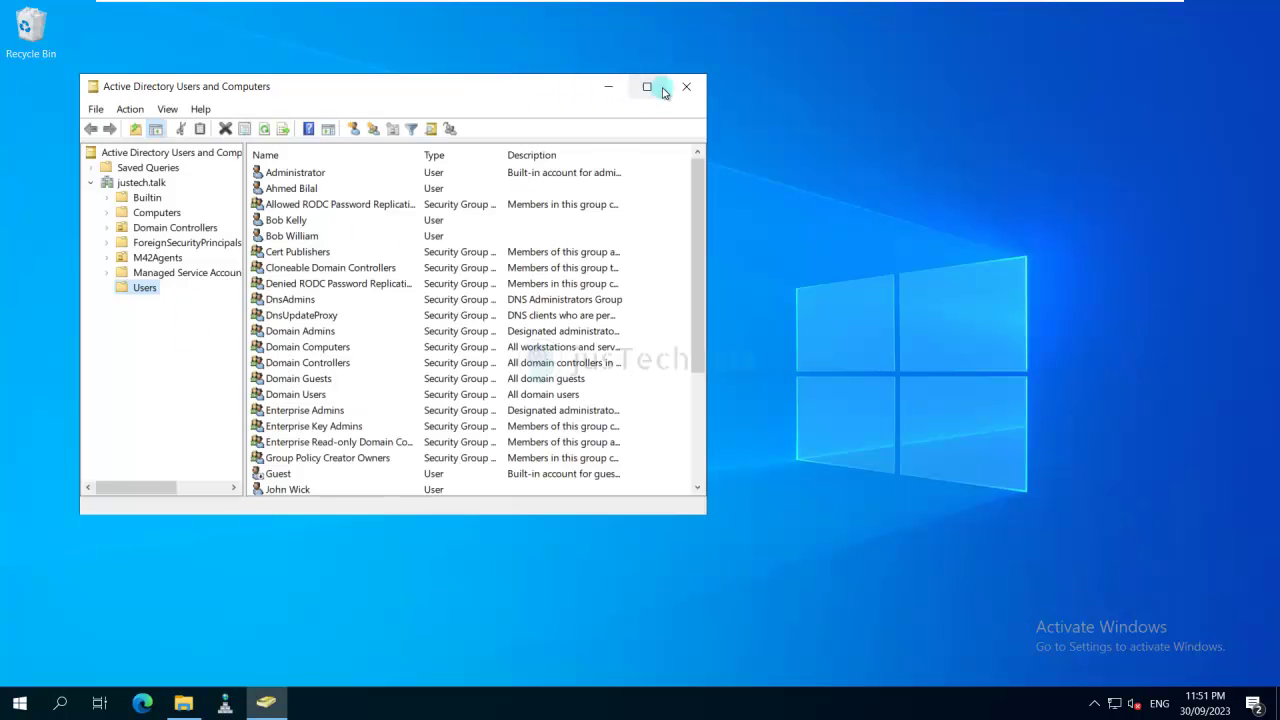
left_click(647, 86)
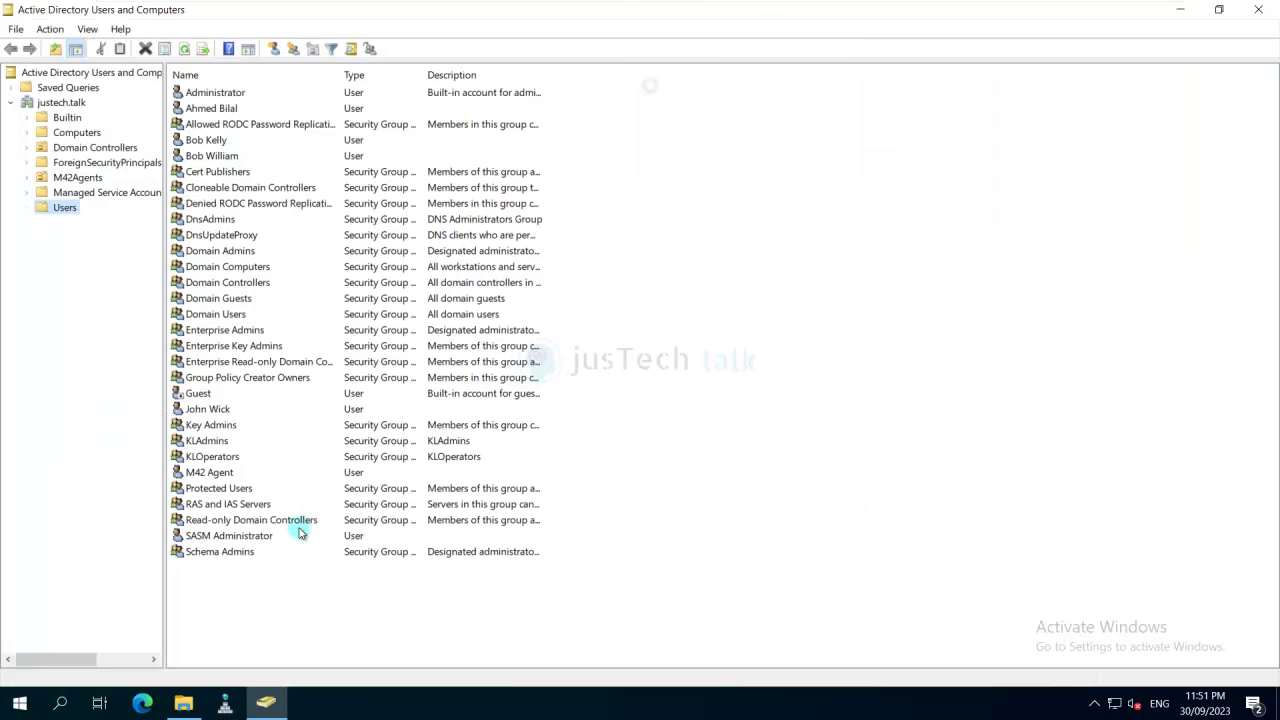
double_click(207, 411)
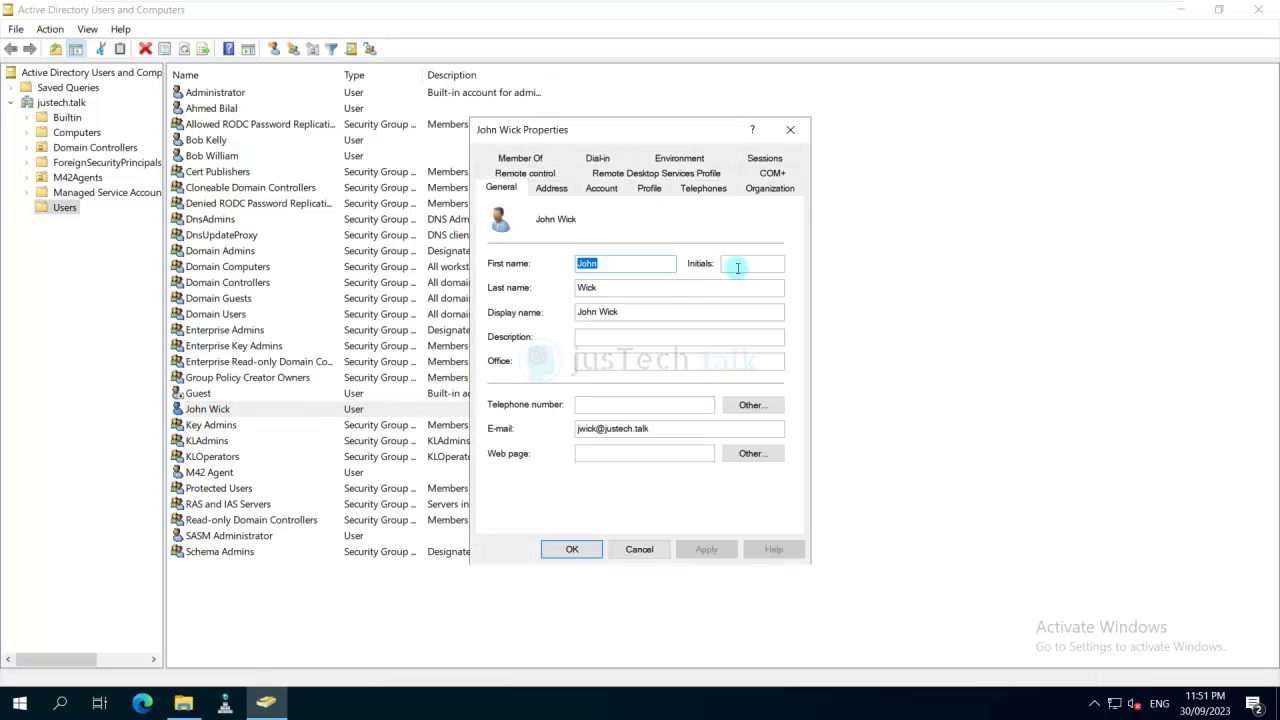
left_click(737, 267)
left_click(790, 130)
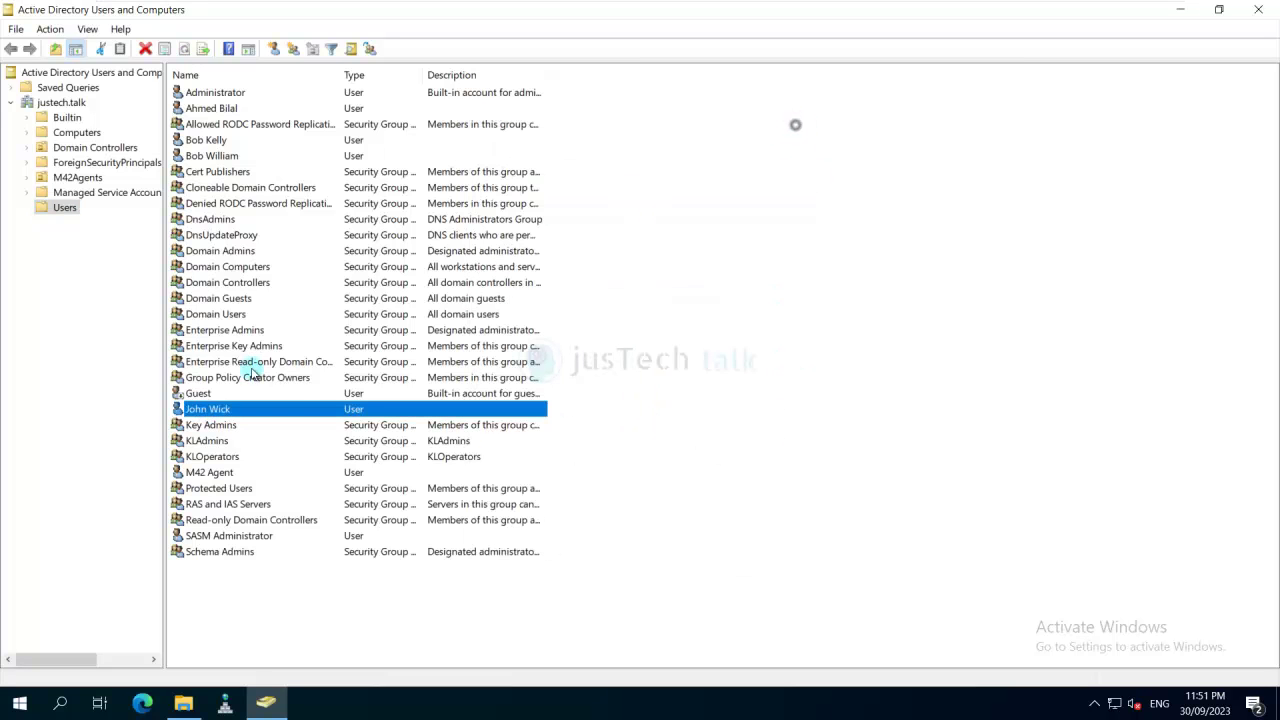
Step: Review John Wick's Address and Profile tabs, closing without changes
right_click(200, 411)
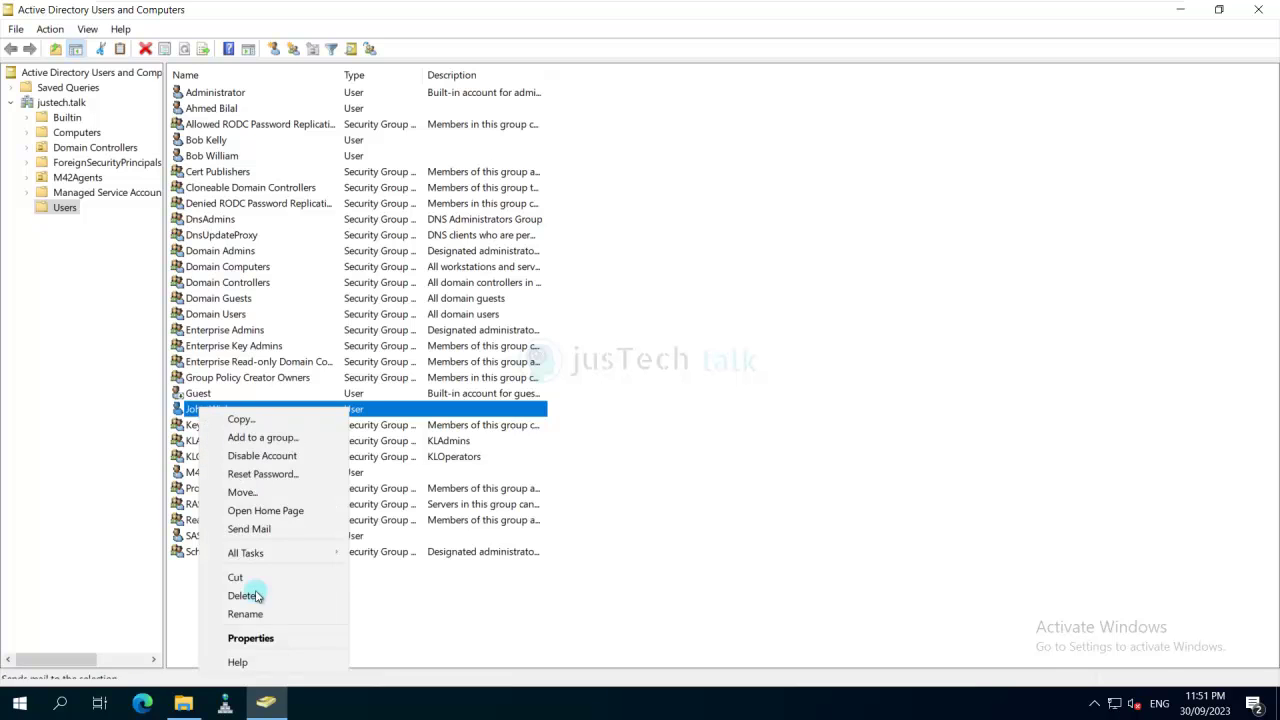
left_click(248, 639)
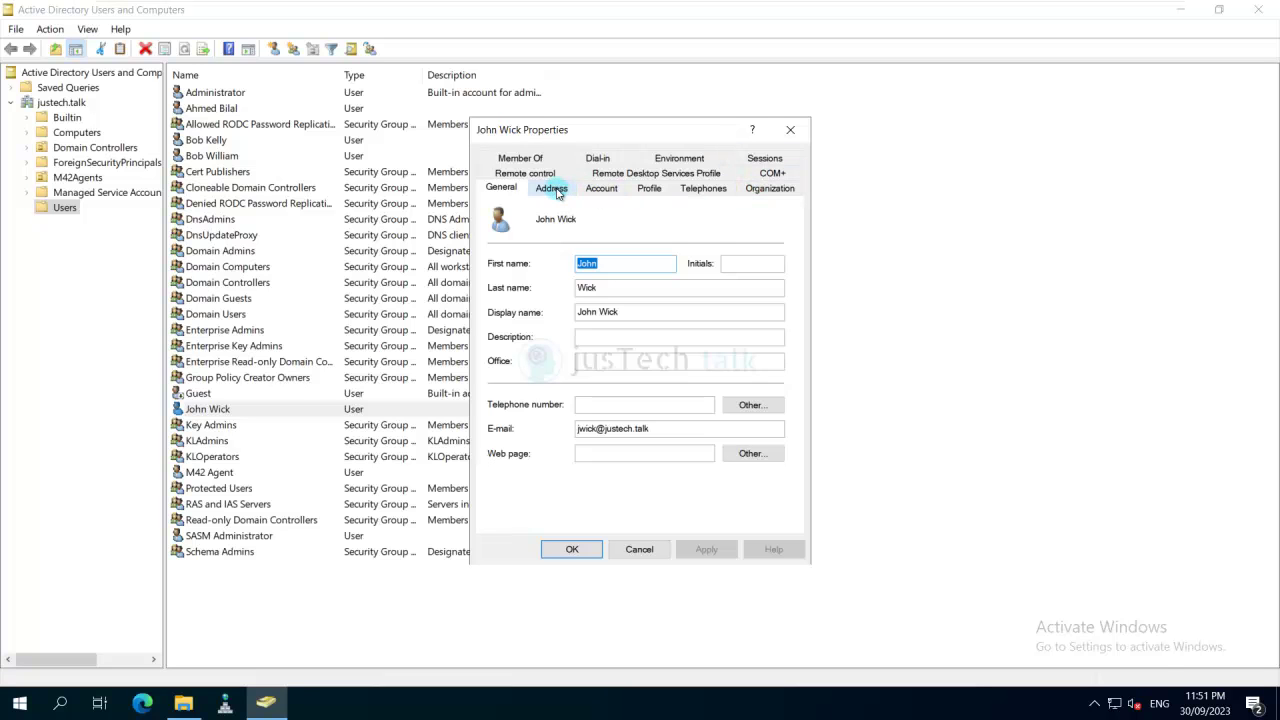
left_click(553, 189)
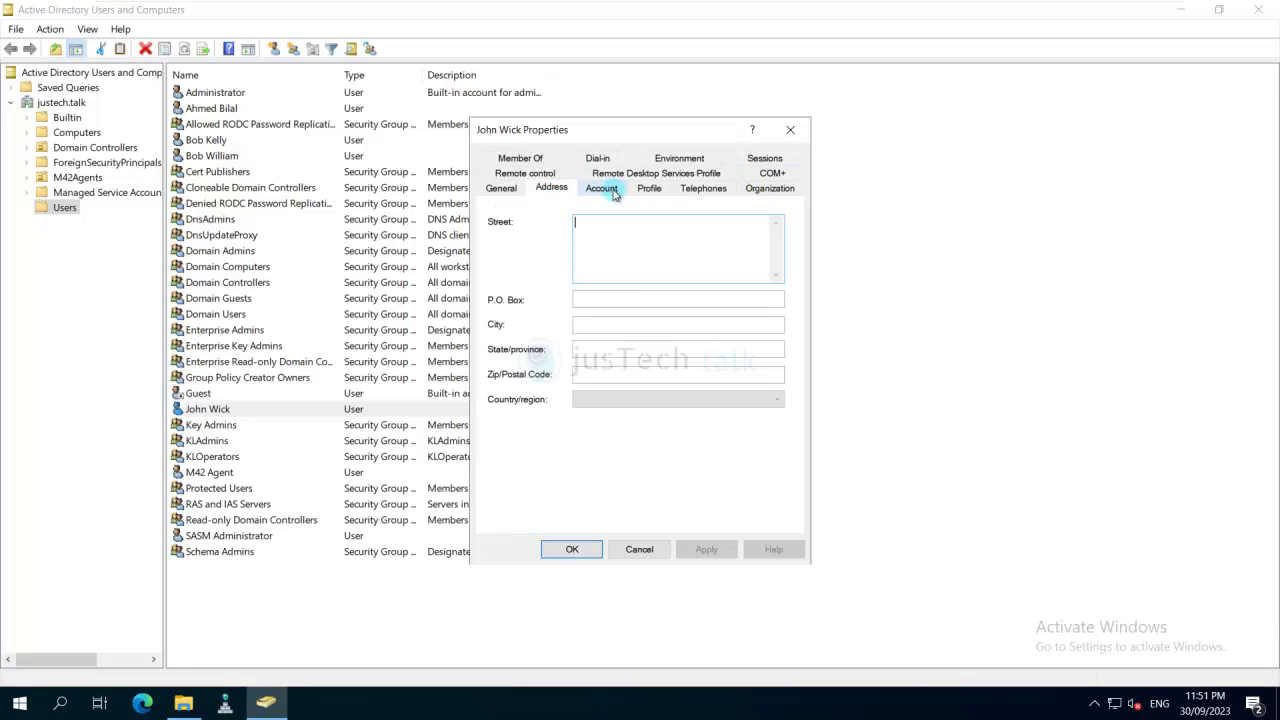
left_click(649, 188)
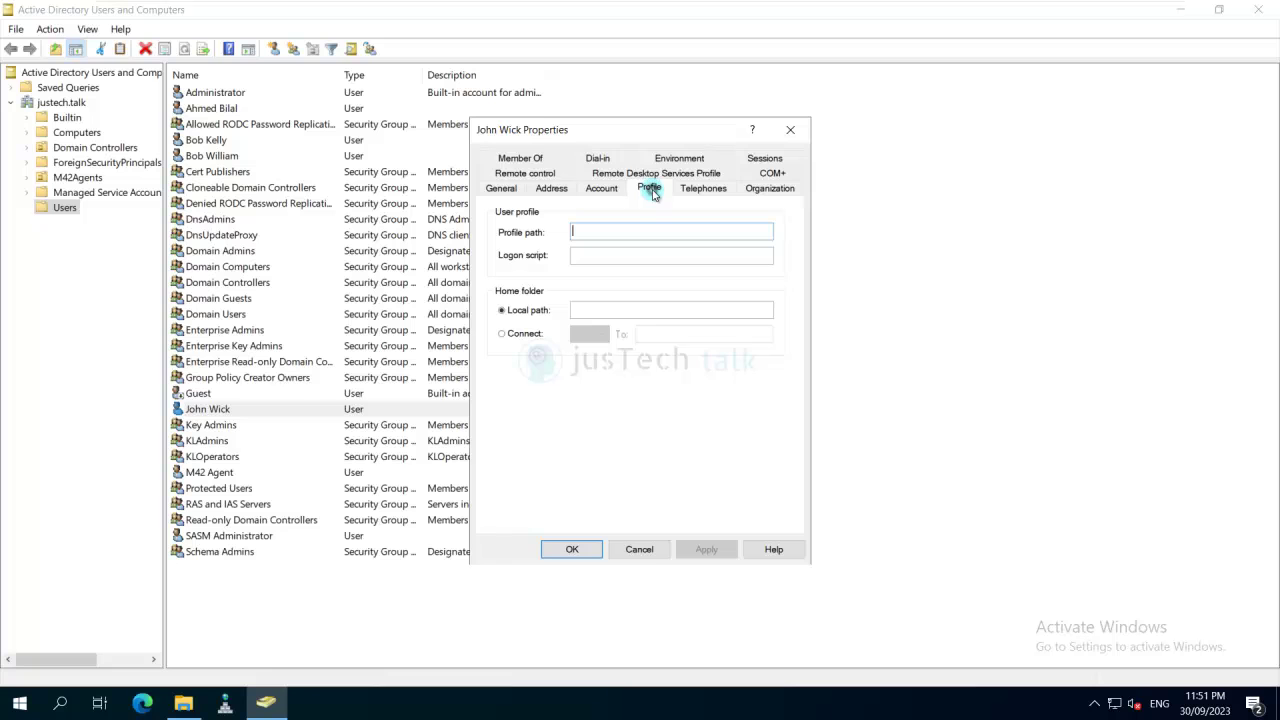
left_click(640, 550)
left_click(46, 31)
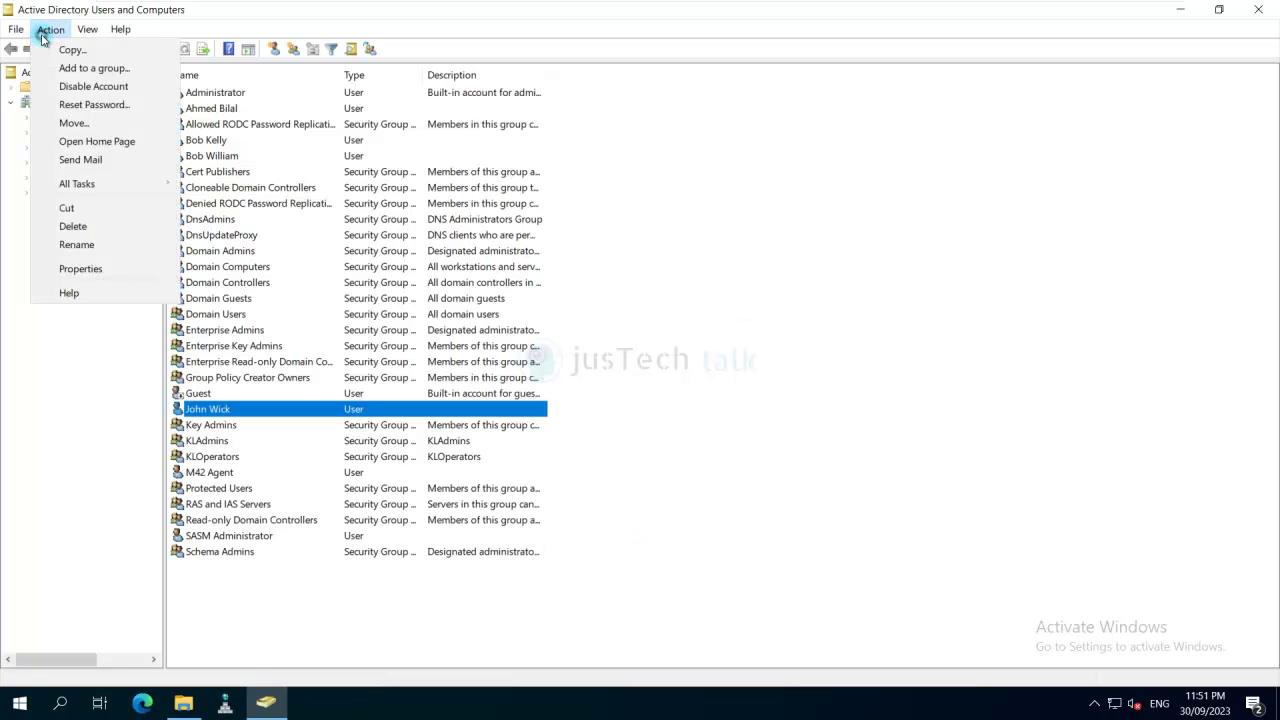
left_click(43, 448)
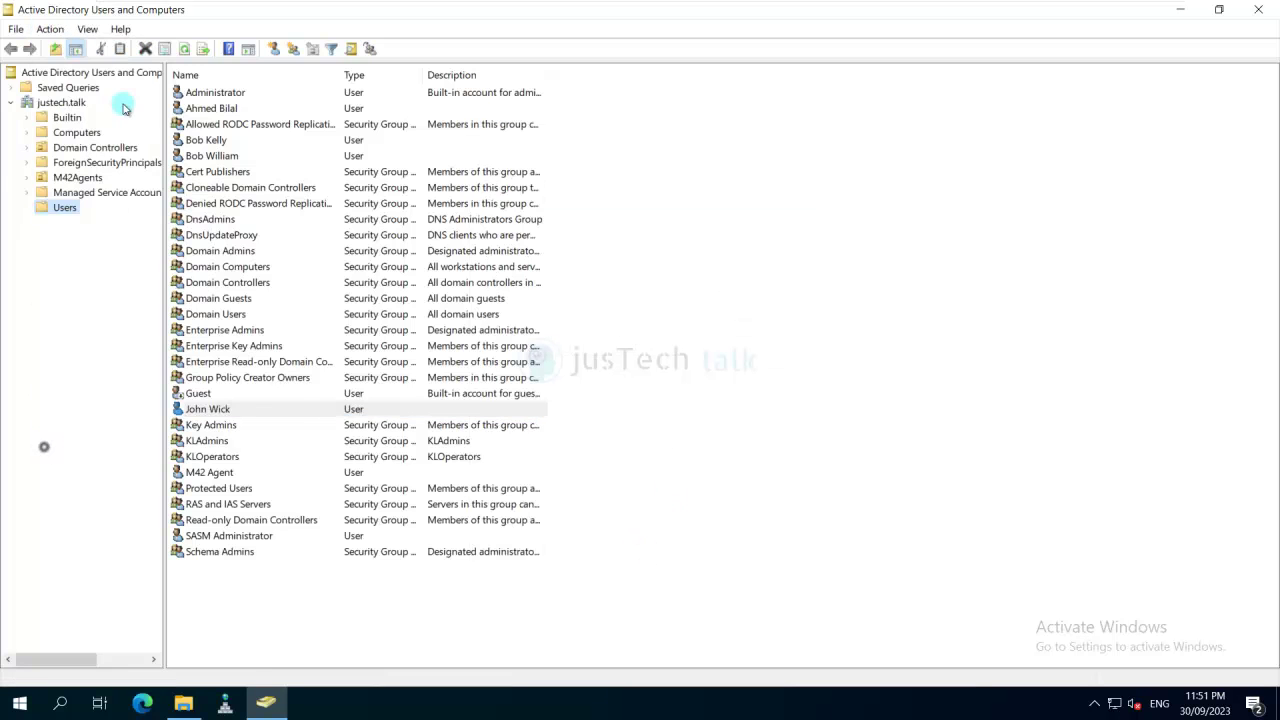
Step: Turn on Advanced Features and show the Users container
left_click(89, 31)
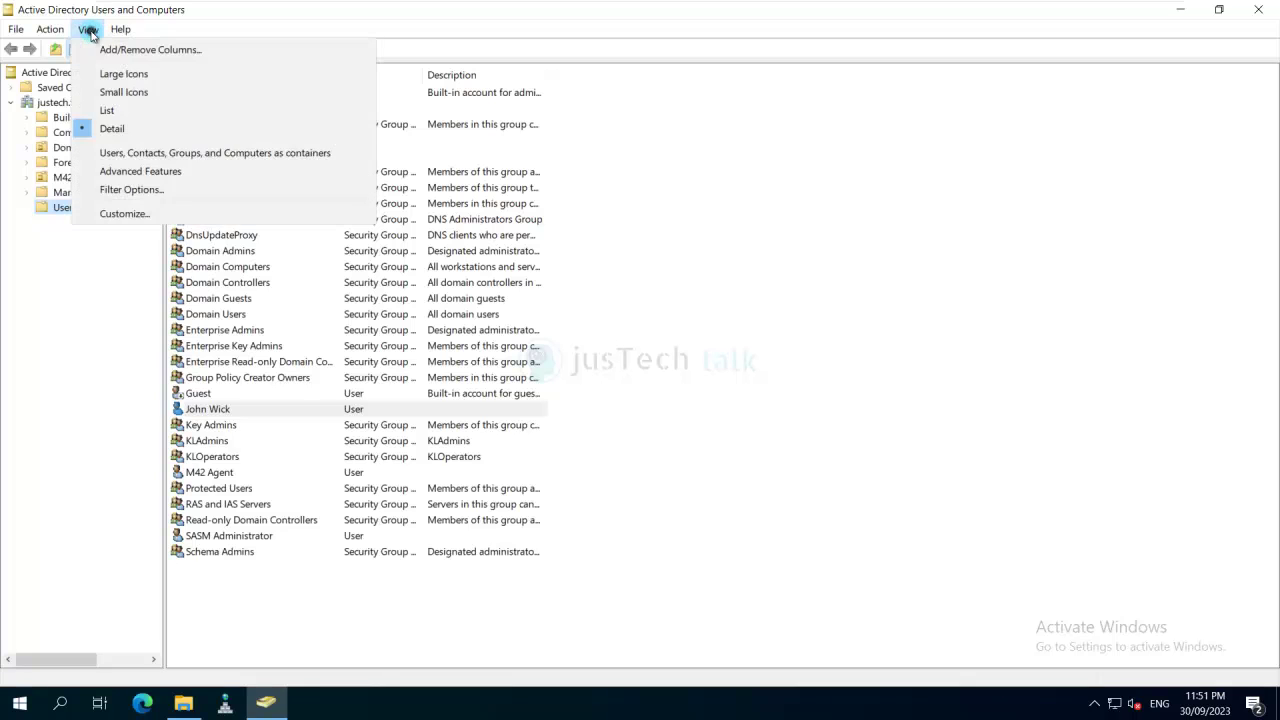
left_click(125, 171)
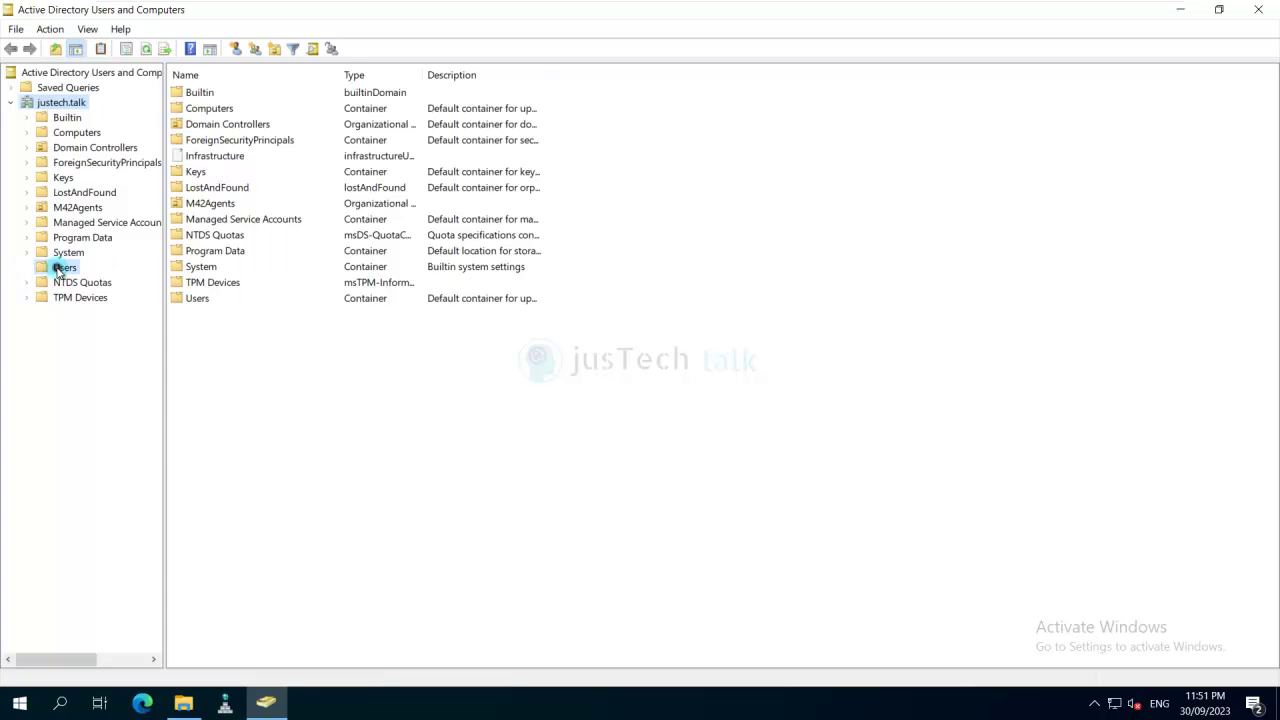
left_click(62, 268)
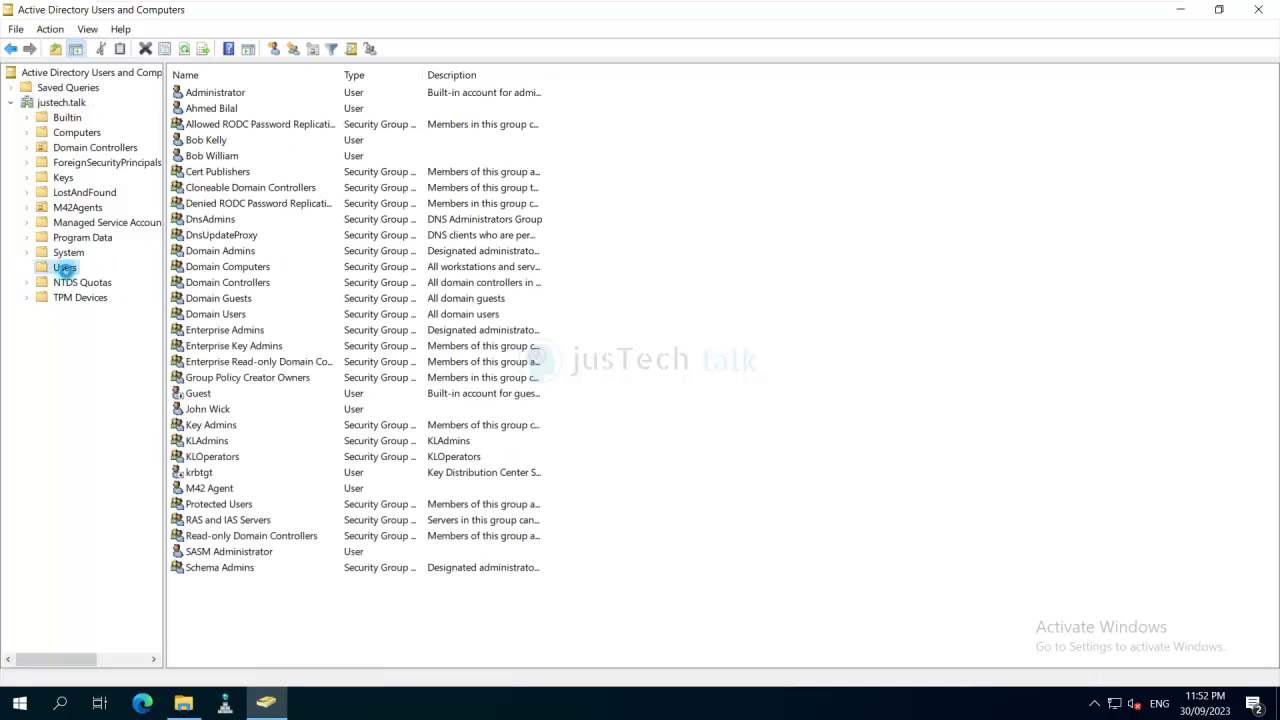
Step: Copy the Users container's distinguishedName, CN=Users,DC=justech,DC=talk, from its Attribute Editor
right_click(64, 268)
left_click(115, 441)
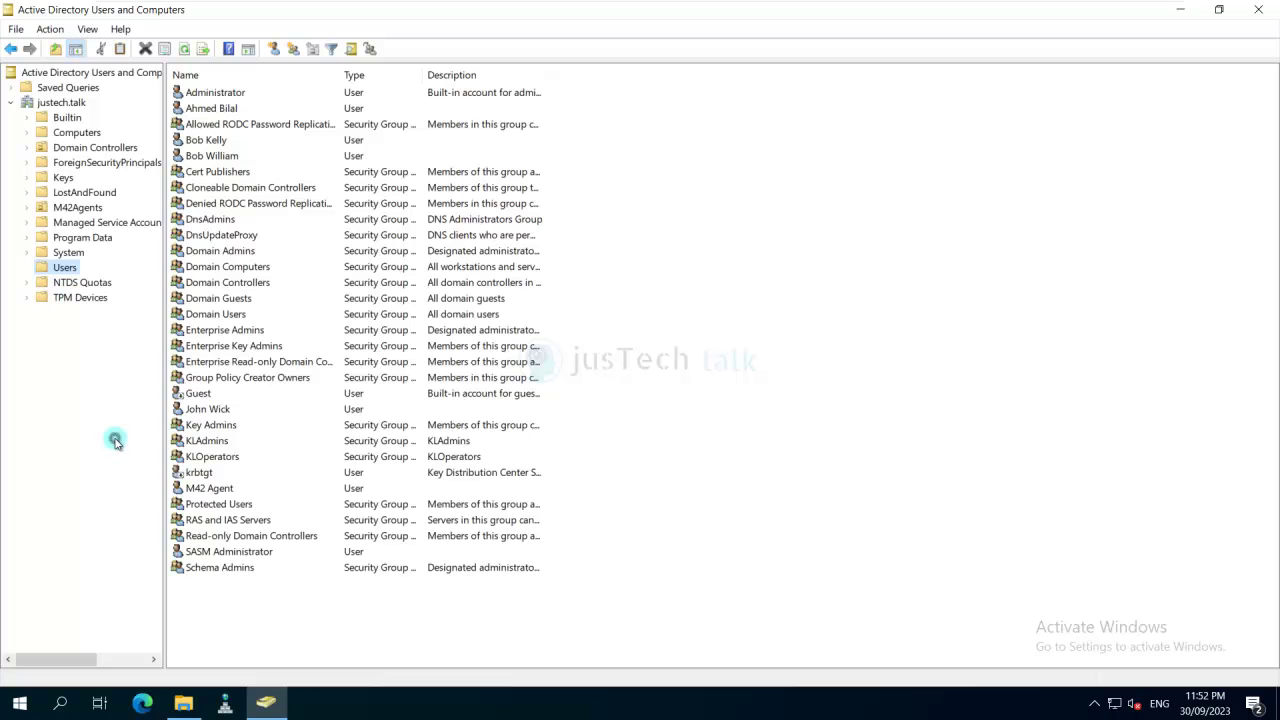
left_click(535, 157)
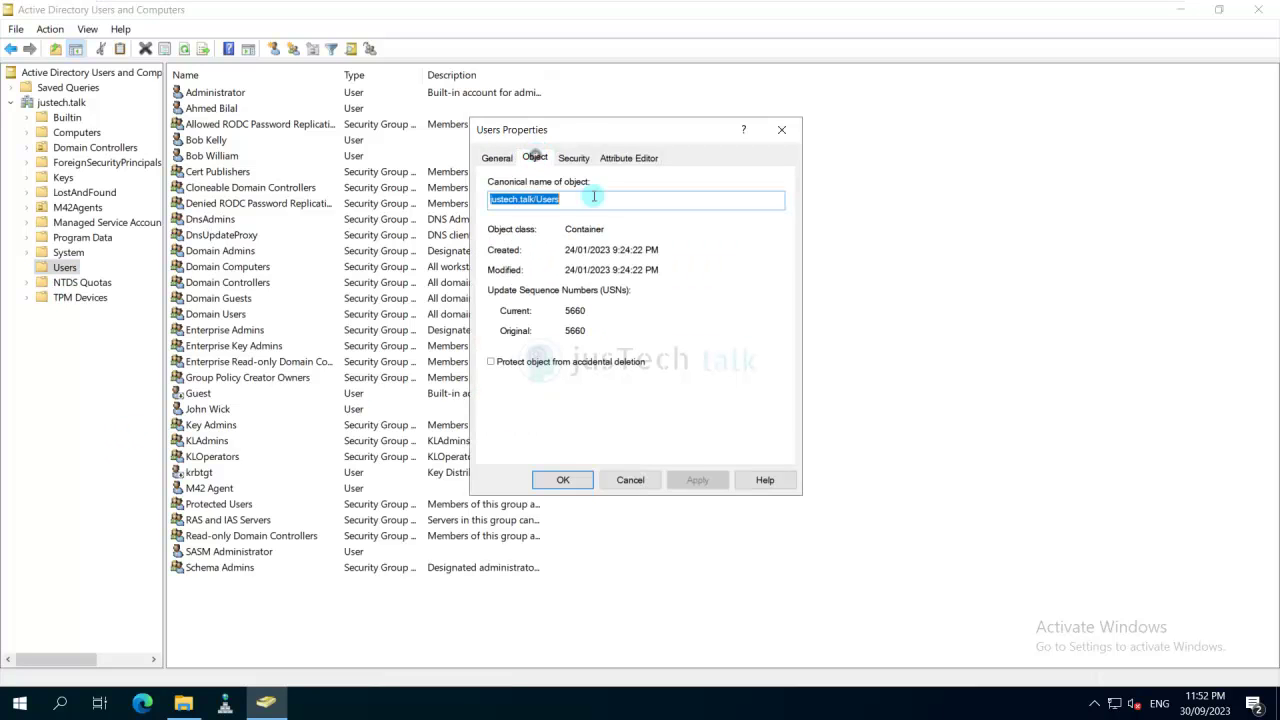
left_click(573, 160)
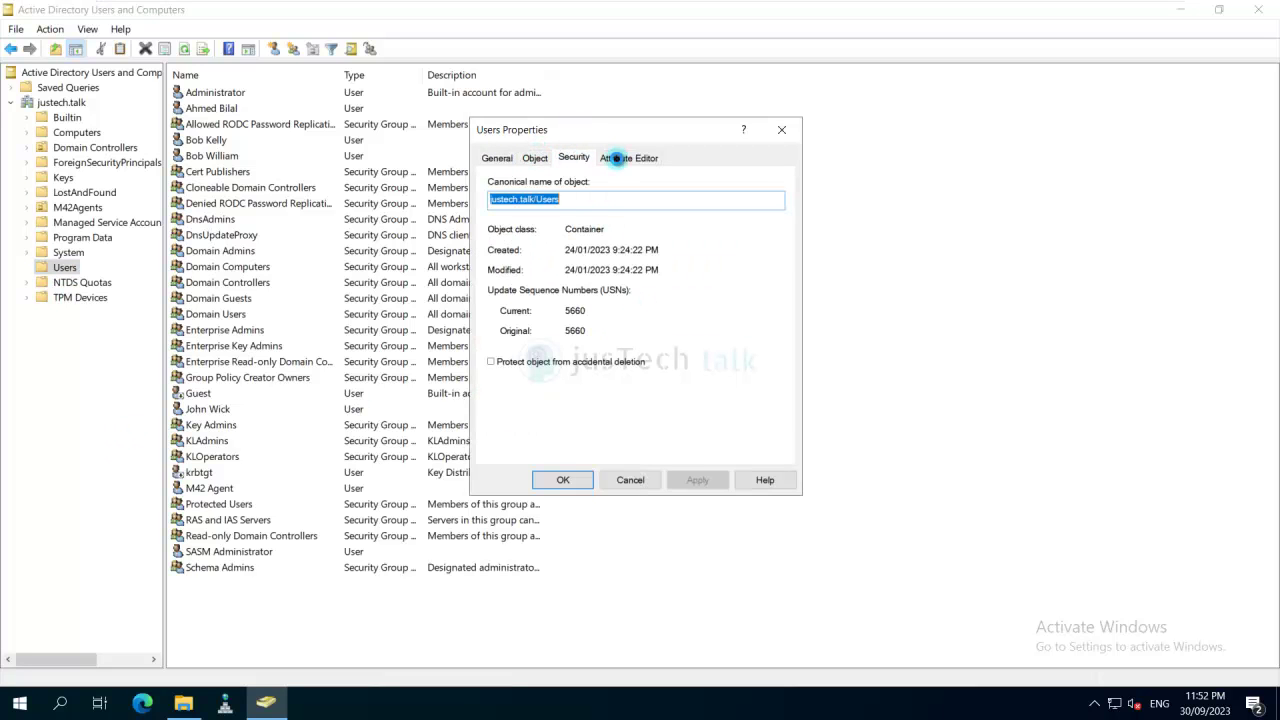
left_click(625, 158)
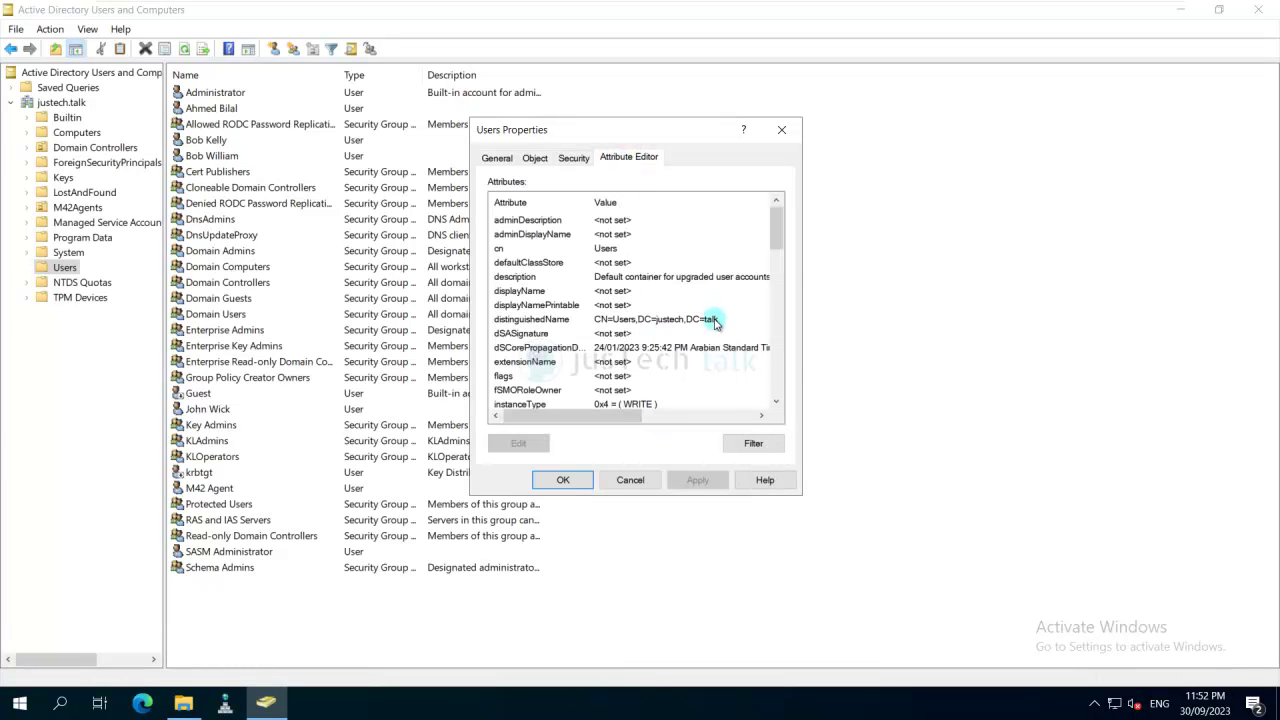
left_click(713, 322)
double_click(713, 322)
key("ctrl+c")
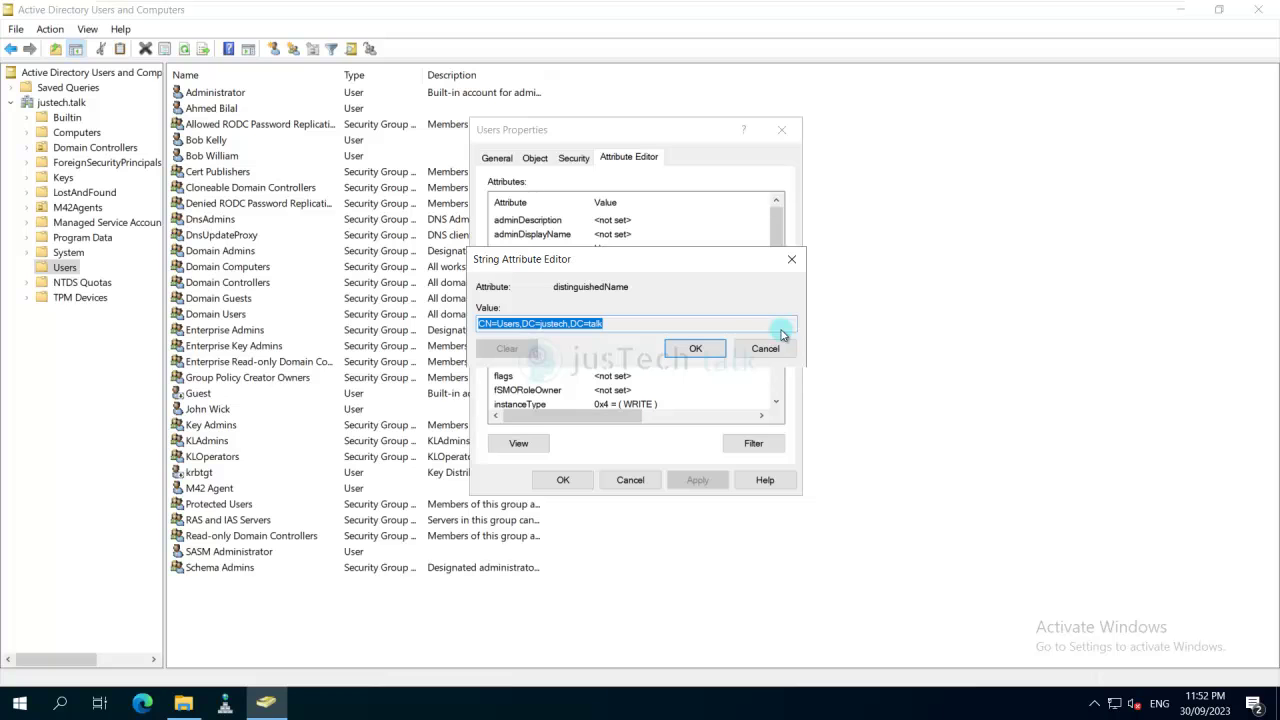
left_click(769, 348)
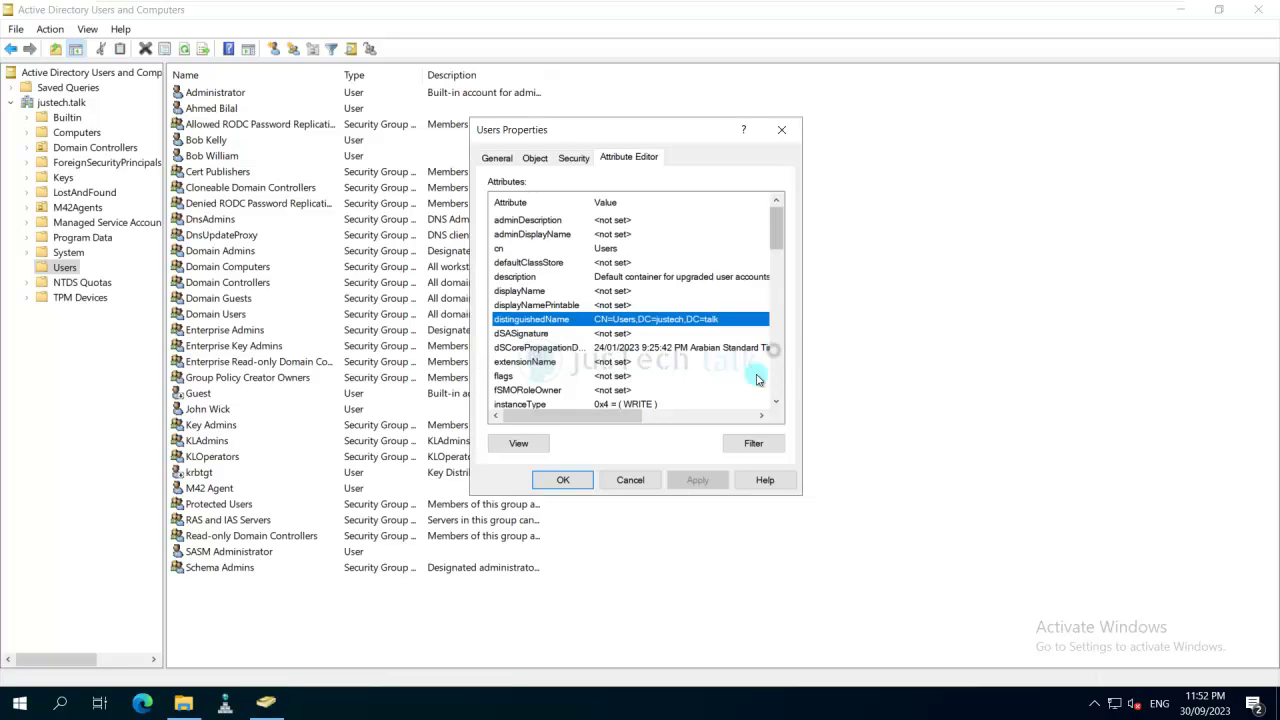
left_click(638, 484)
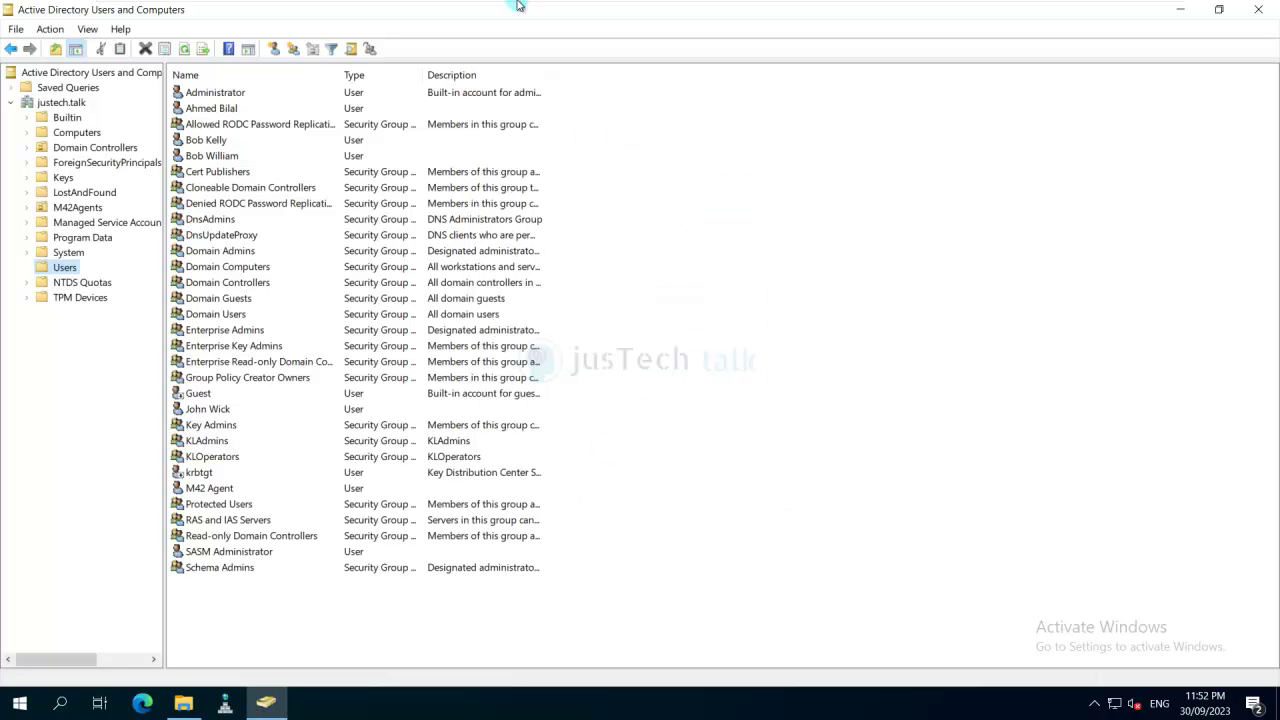
Step: Set the Users import Base DN to CN=Users,DC=justech,DC=talk
left_click(655, 12)
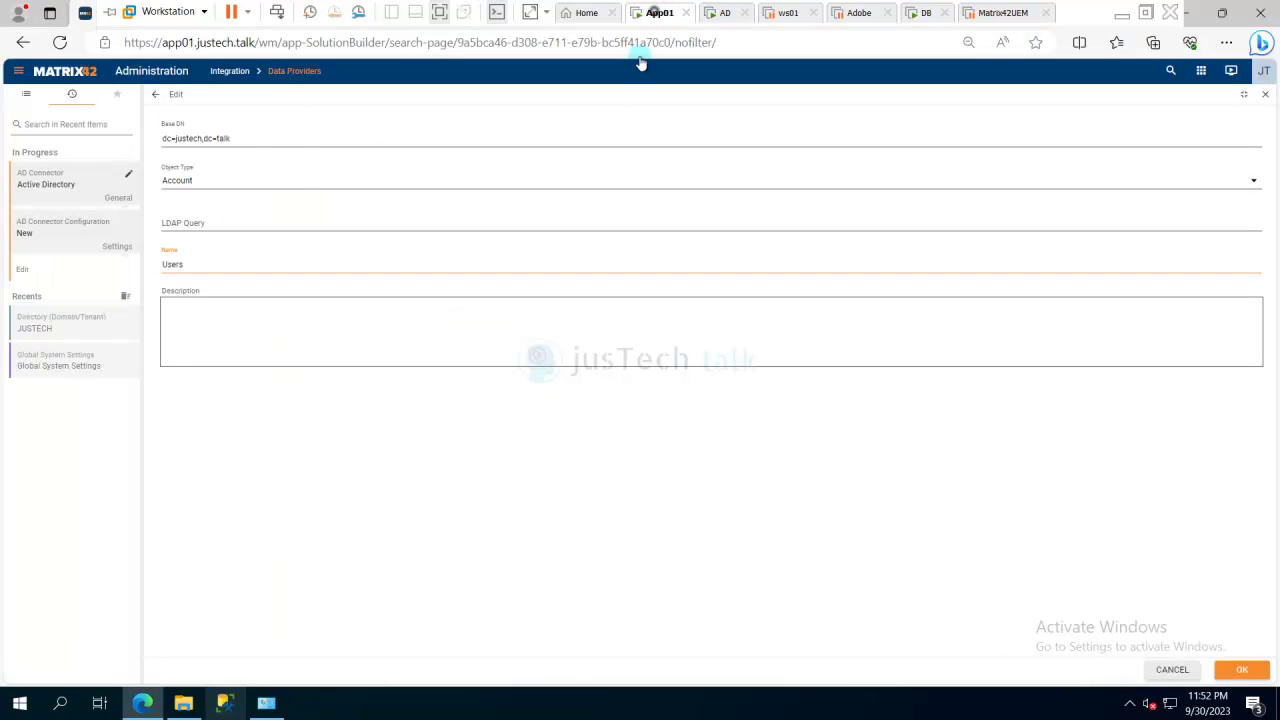
triple_click(263, 134)
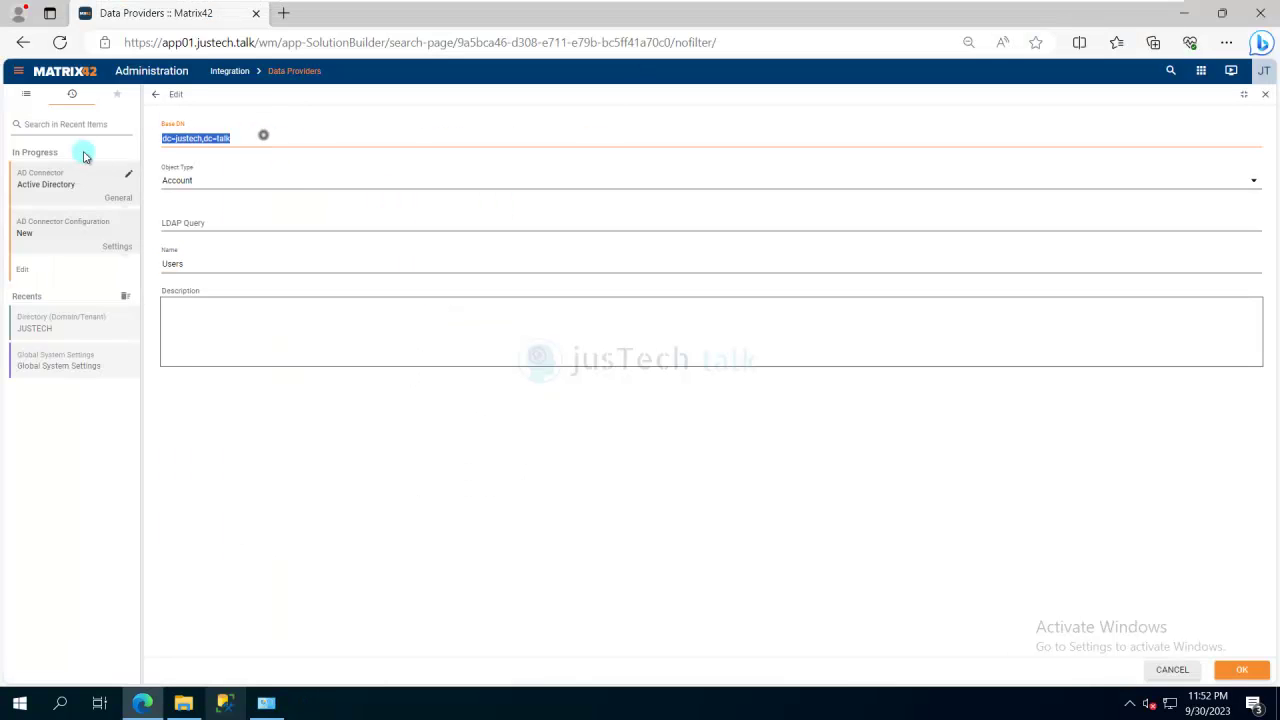
key("ctrl+v")
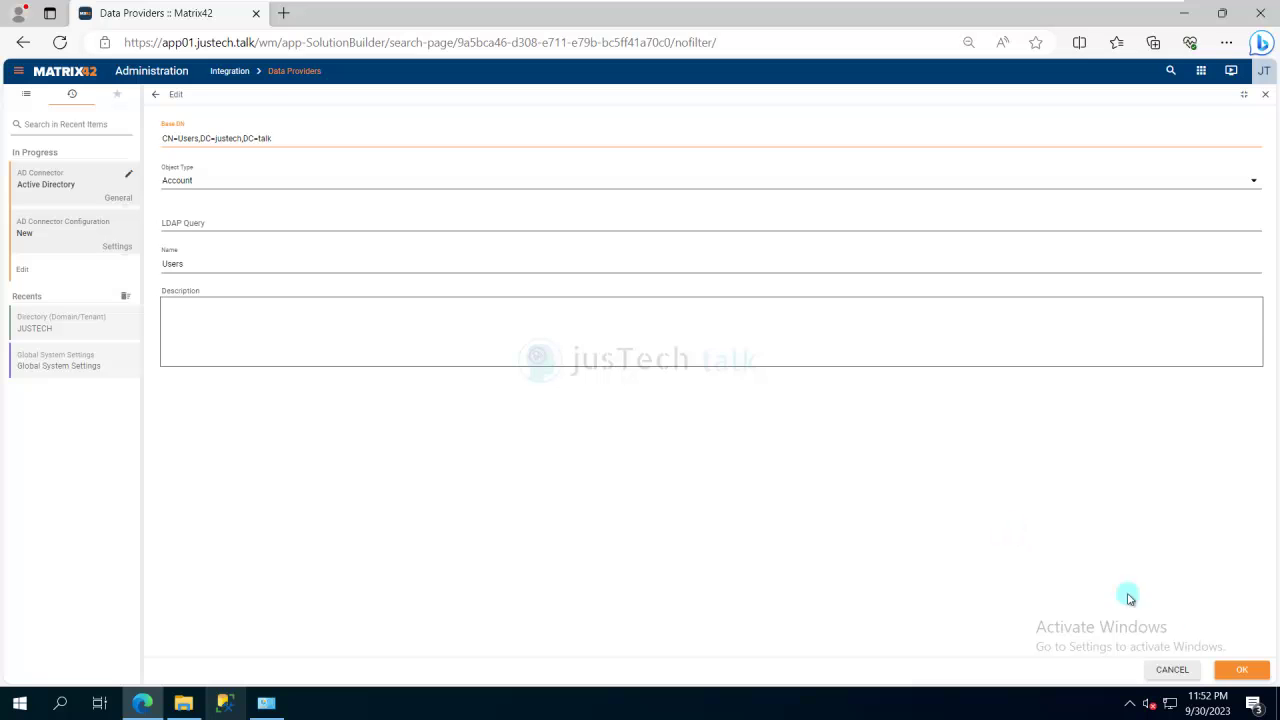
left_click(1245, 672)
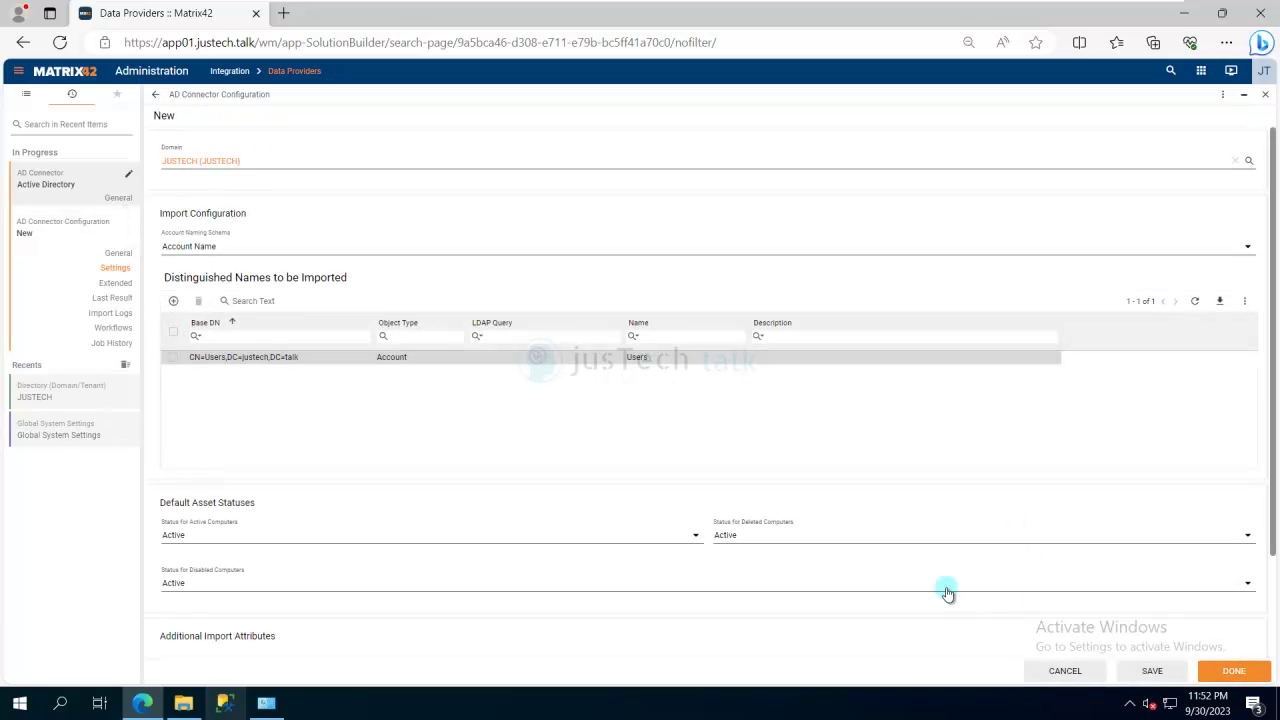
Step: Add Manager to the account attribute names and save the connector configuration
scroll(785, 572, "down", 2)
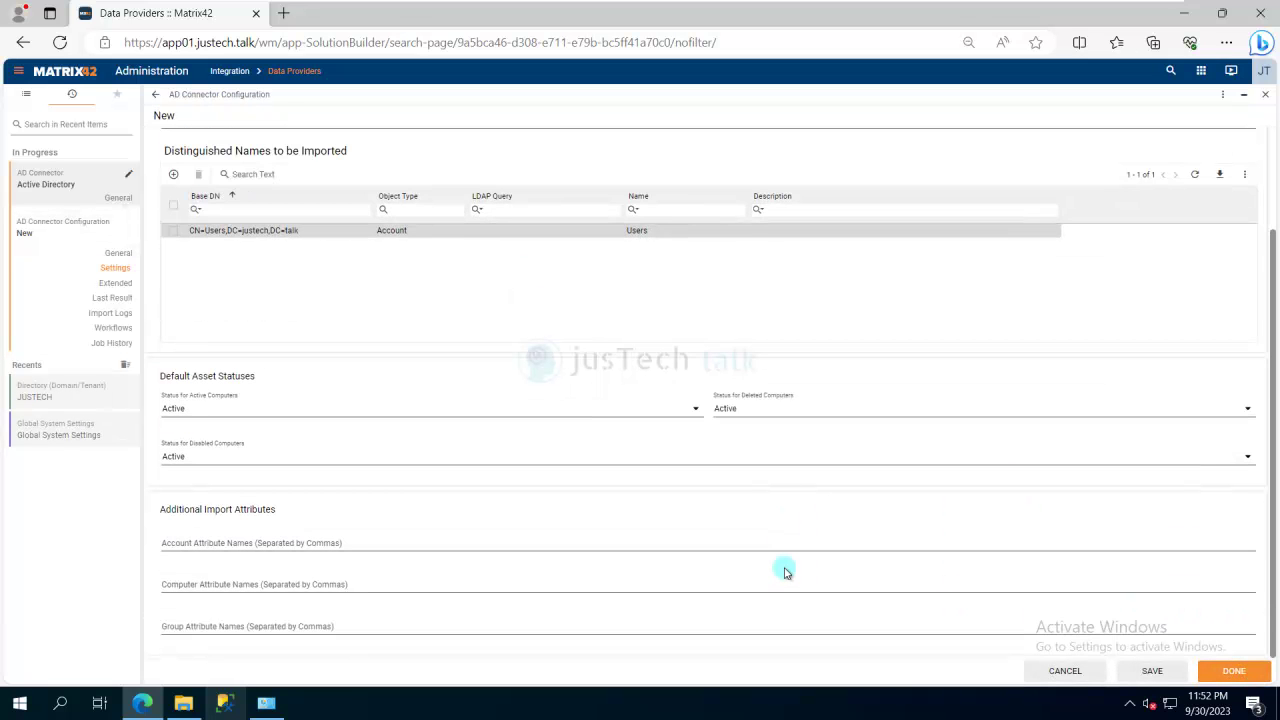
scroll(785, 572, "up", 2)
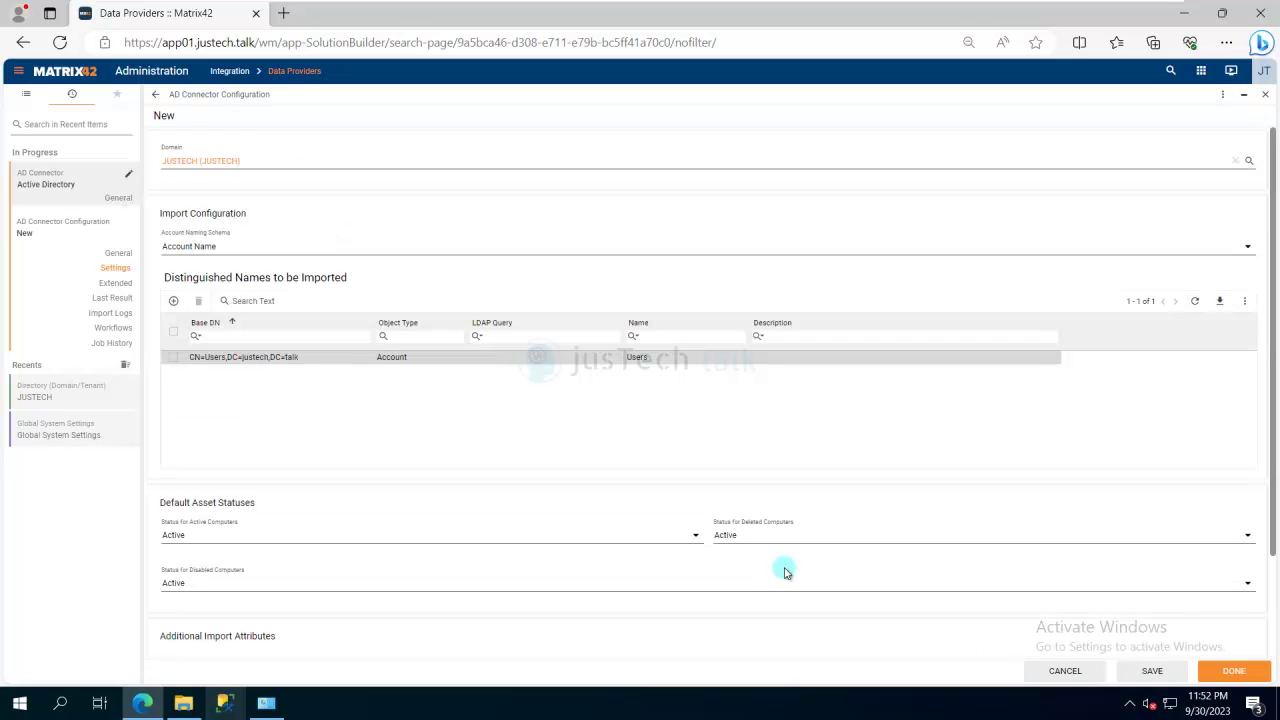
scroll(440, 572, "down", 2)
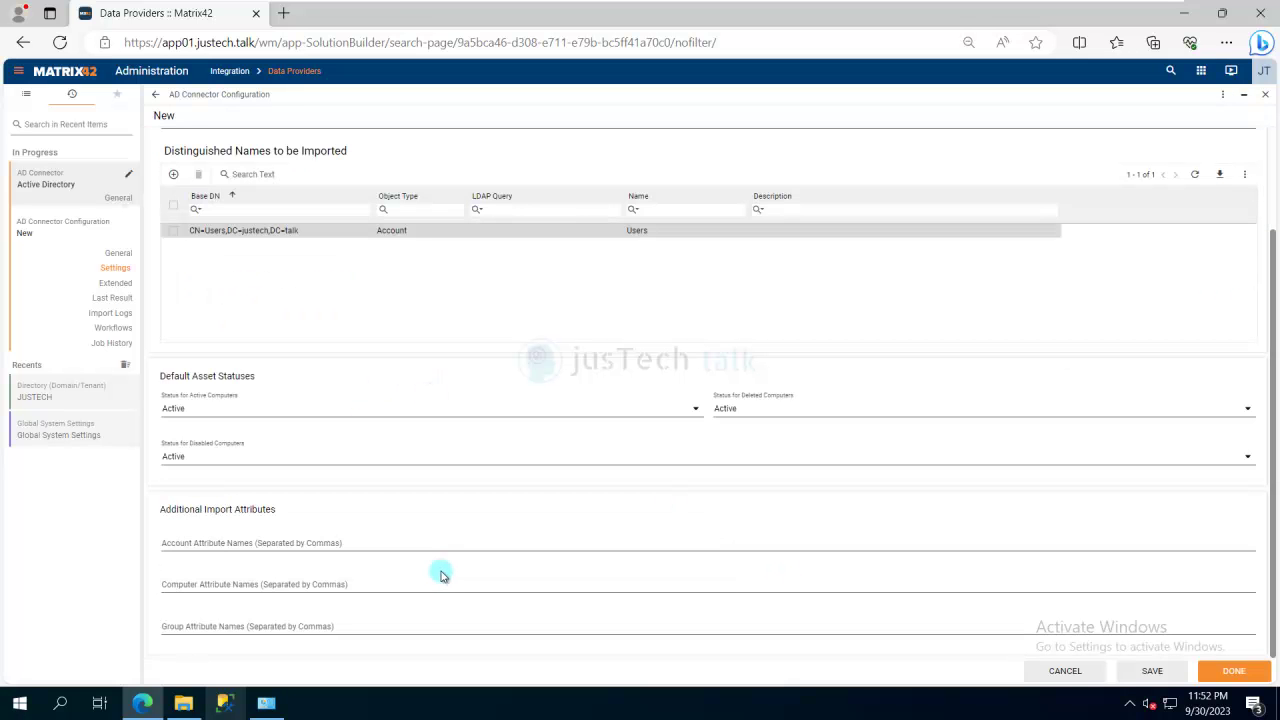
left_click(284, 543)
type("Manager")
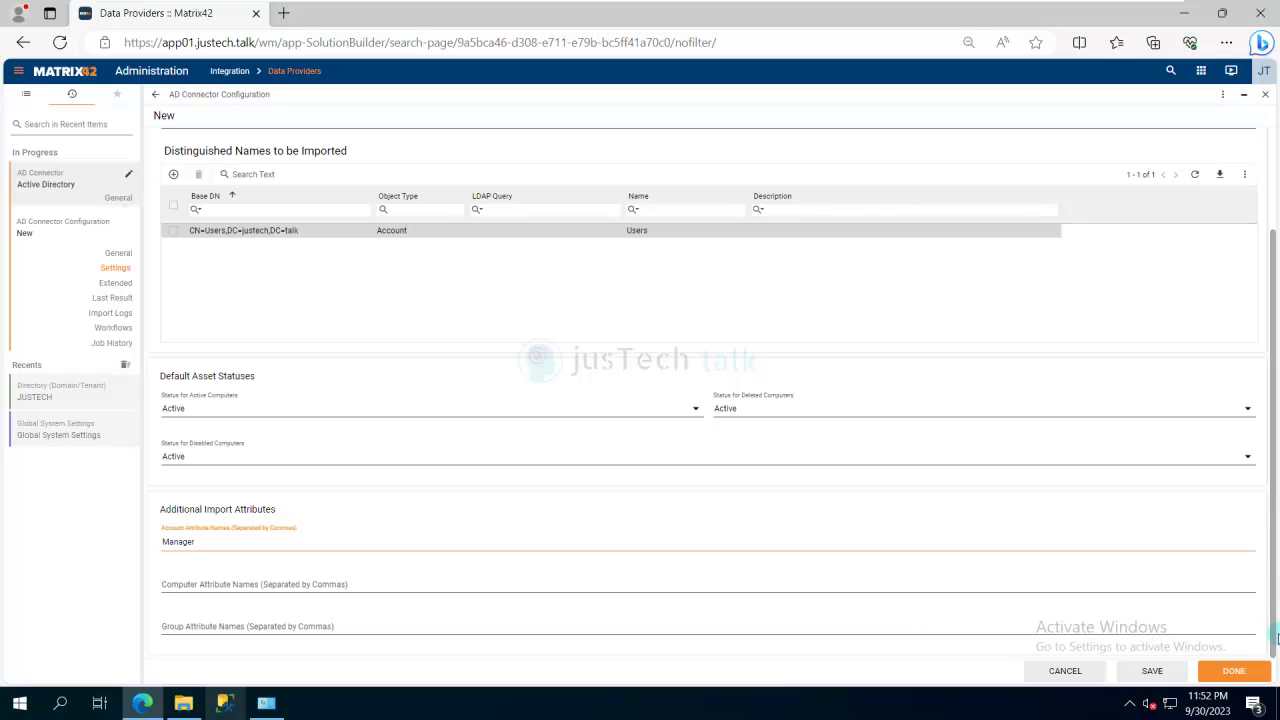
left_click(1230, 674)
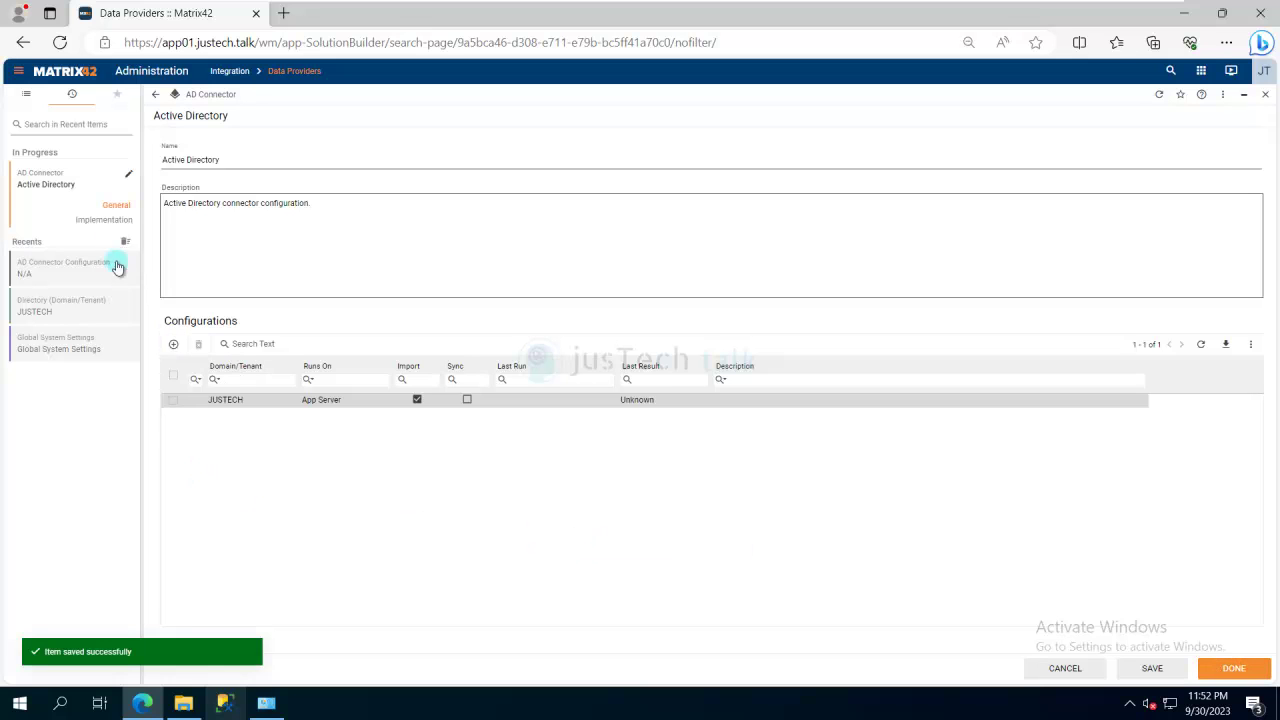
Step: Finish the AD connector settings and enable the Active Directory data provider
left_click(110, 220)
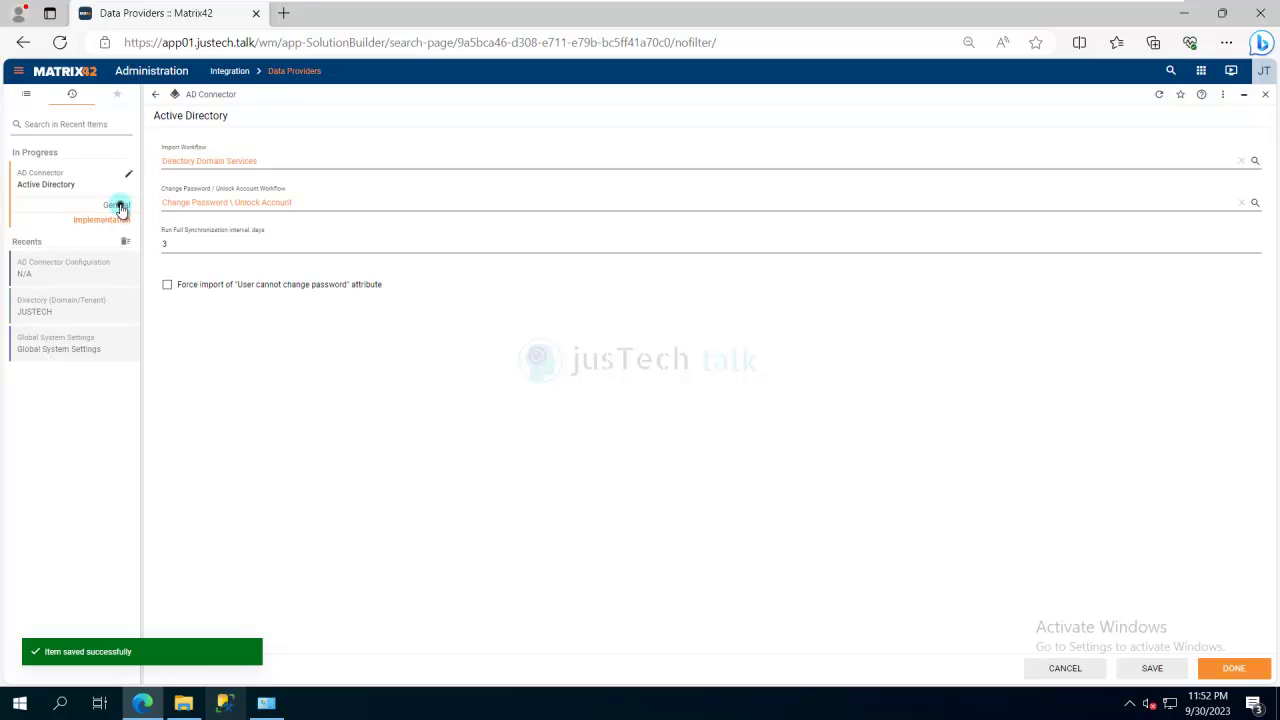
left_click(117, 205)
left_click(1232, 669)
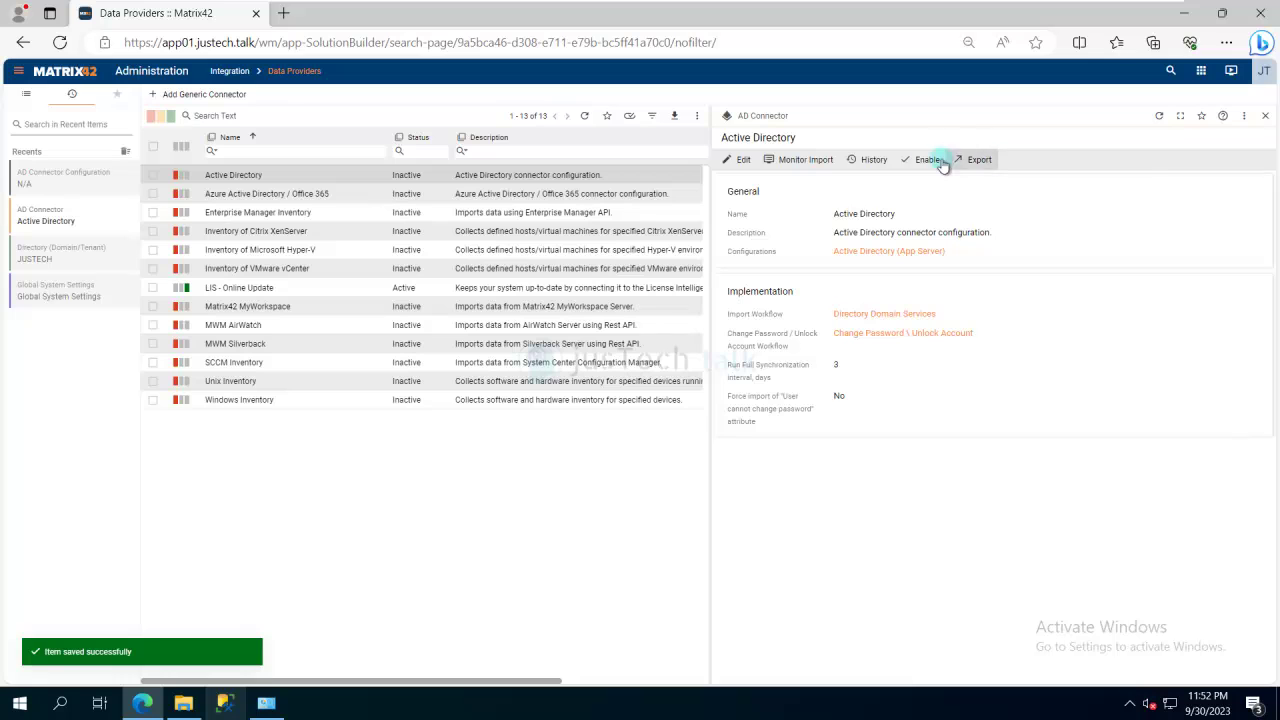
left_click(920, 160)
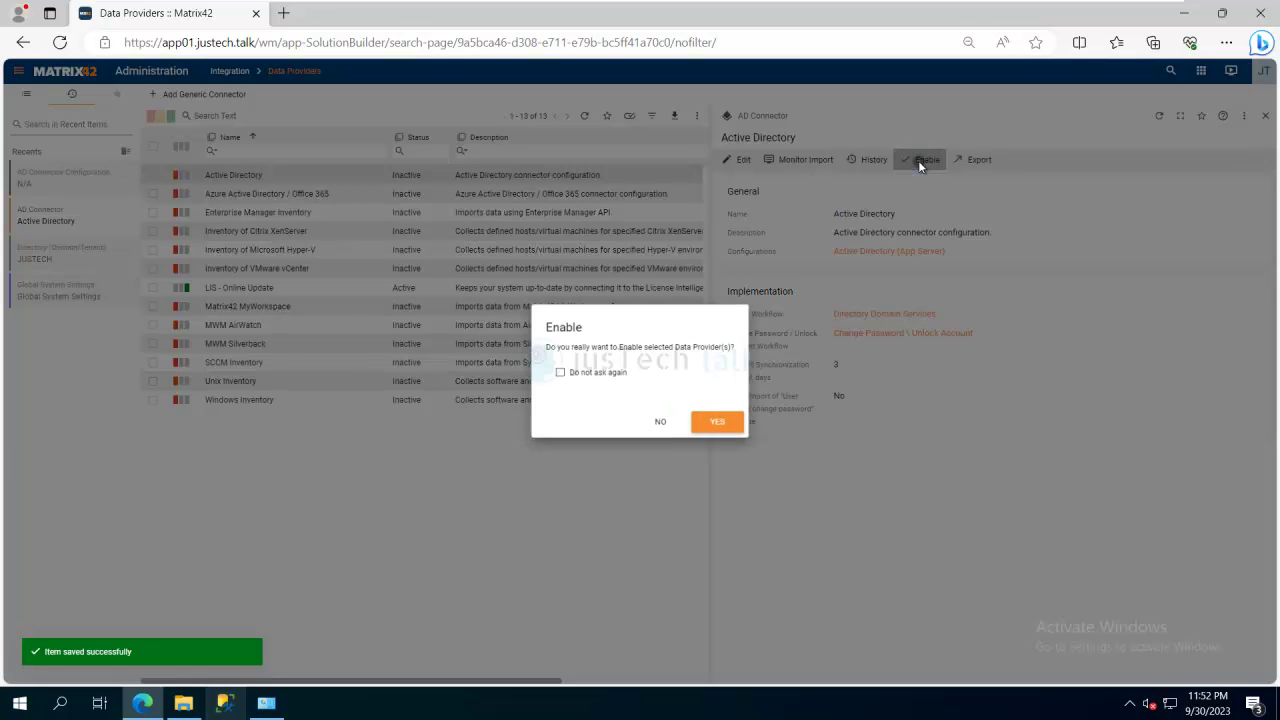
left_click(722, 426)
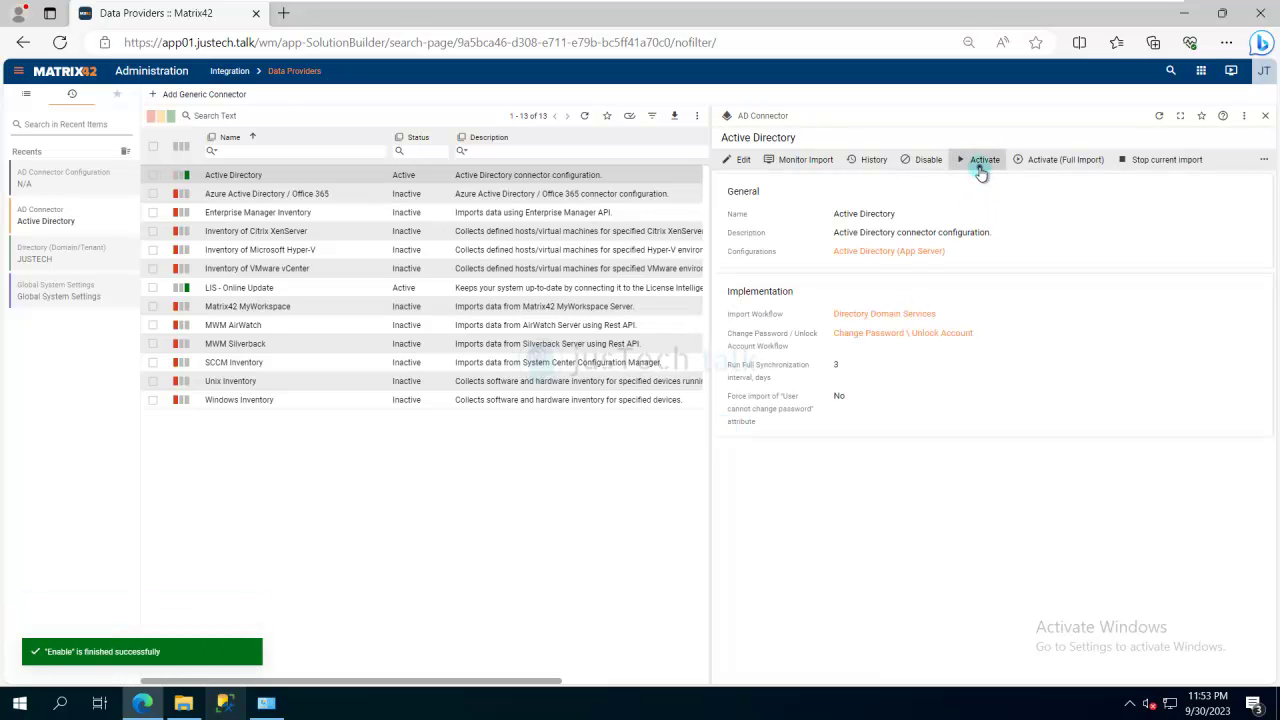
Step: Activate the connector and start a confirmed full import from Active Directory
left_click(981, 170)
left_click(722, 426)
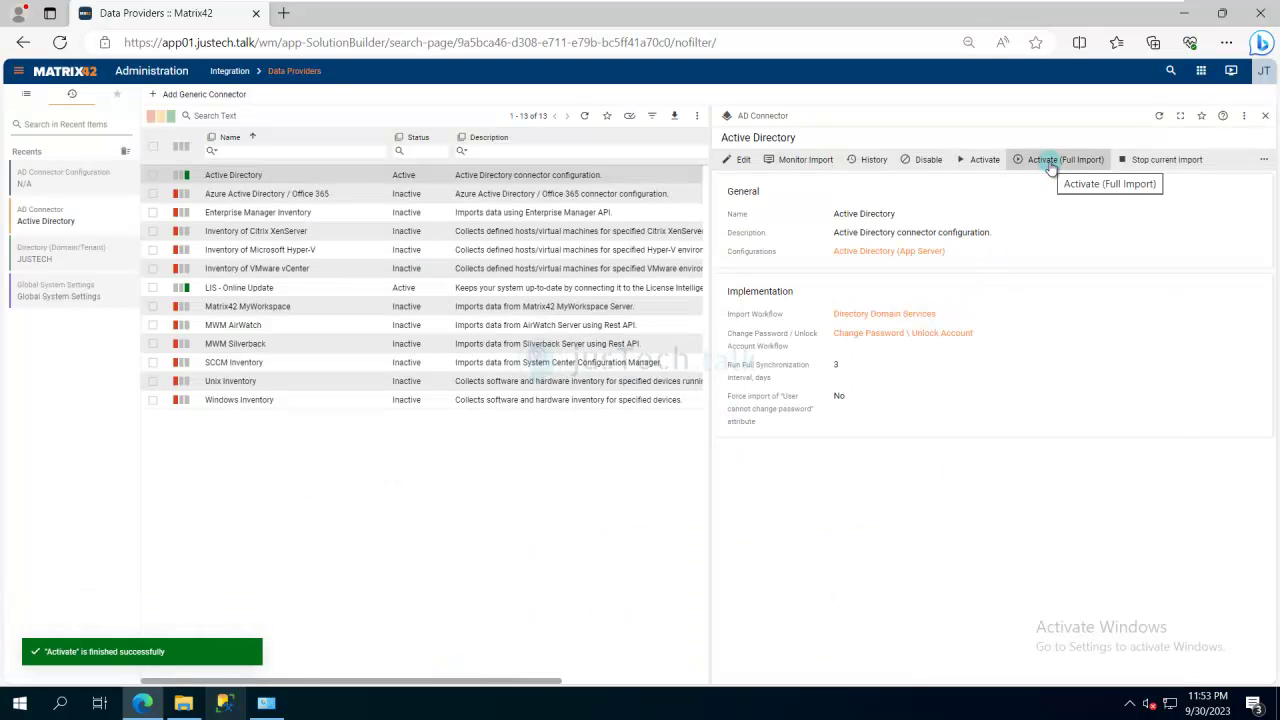
left_click(1043, 163)
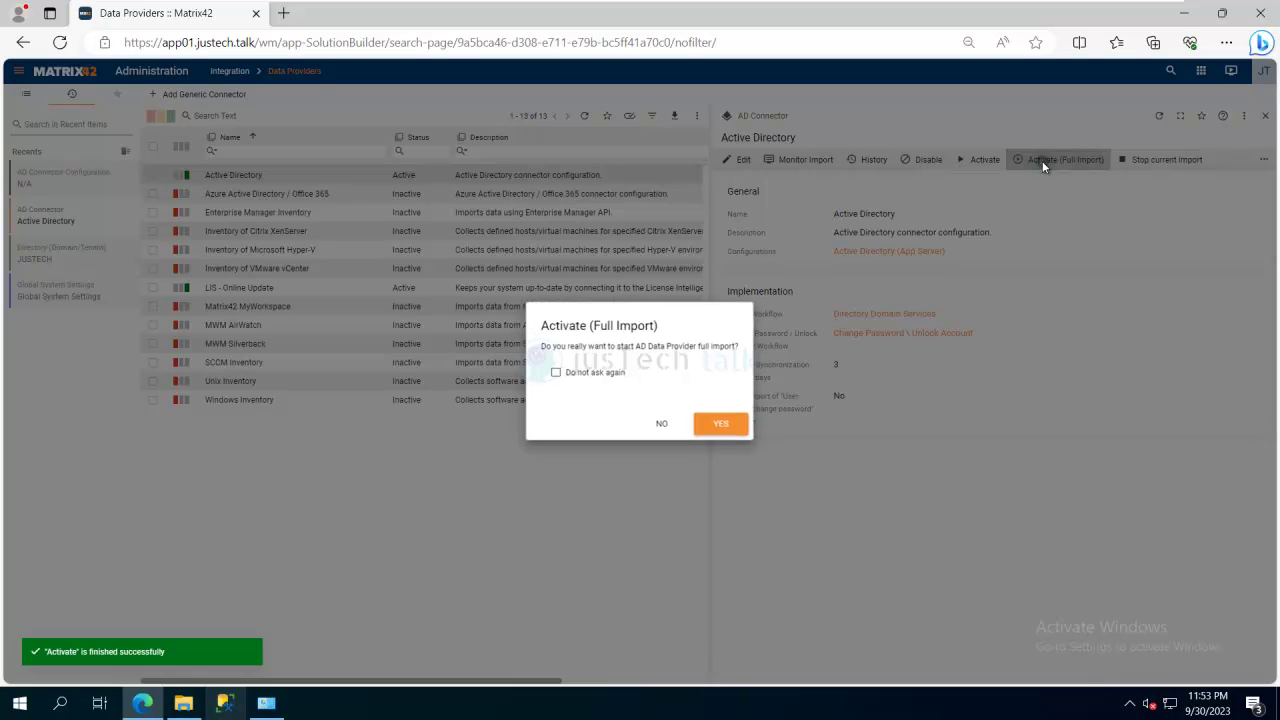
left_click(724, 425)
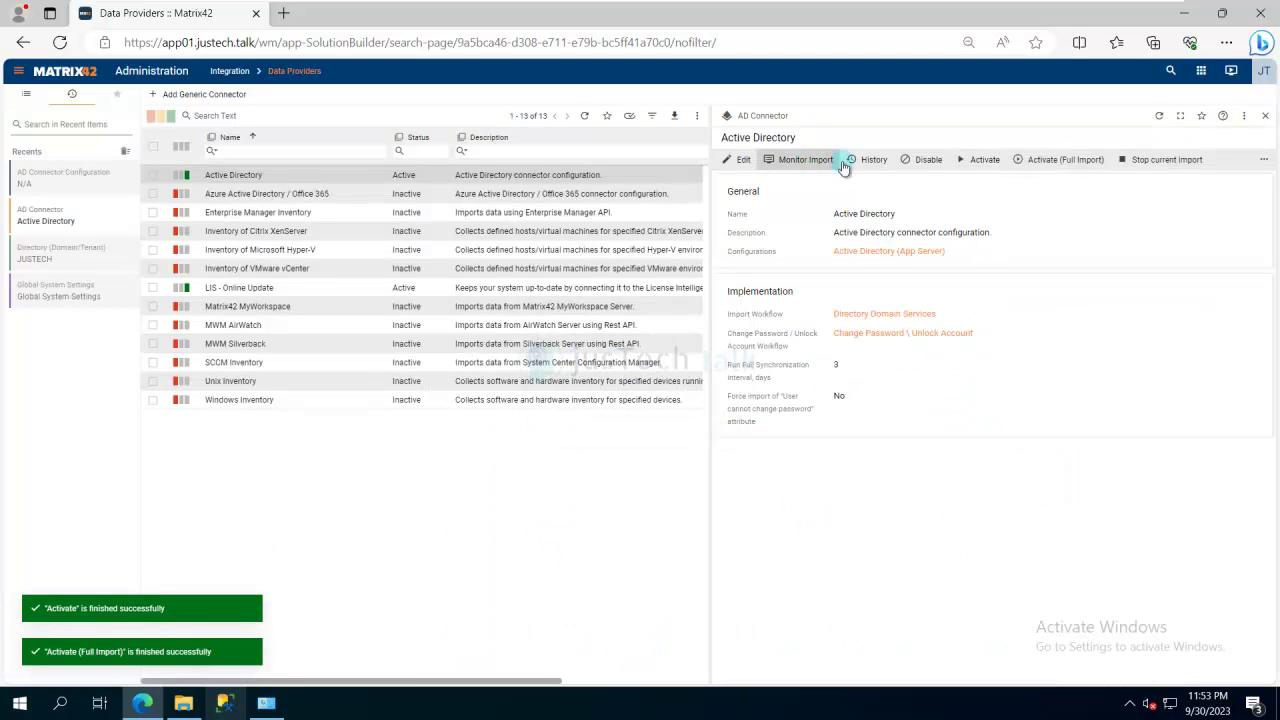
Step: View the JUSTECH import steps in the Active Directory import monitor
left_click(806, 161)
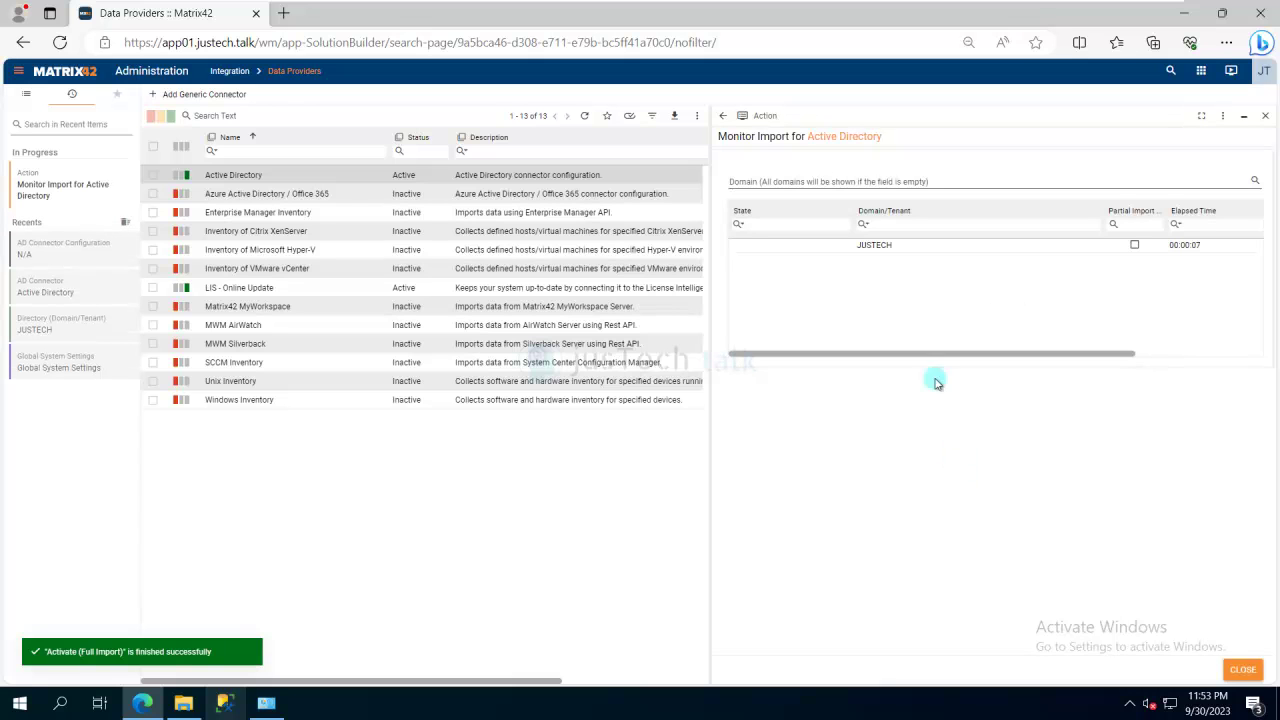
left_click(819, 249)
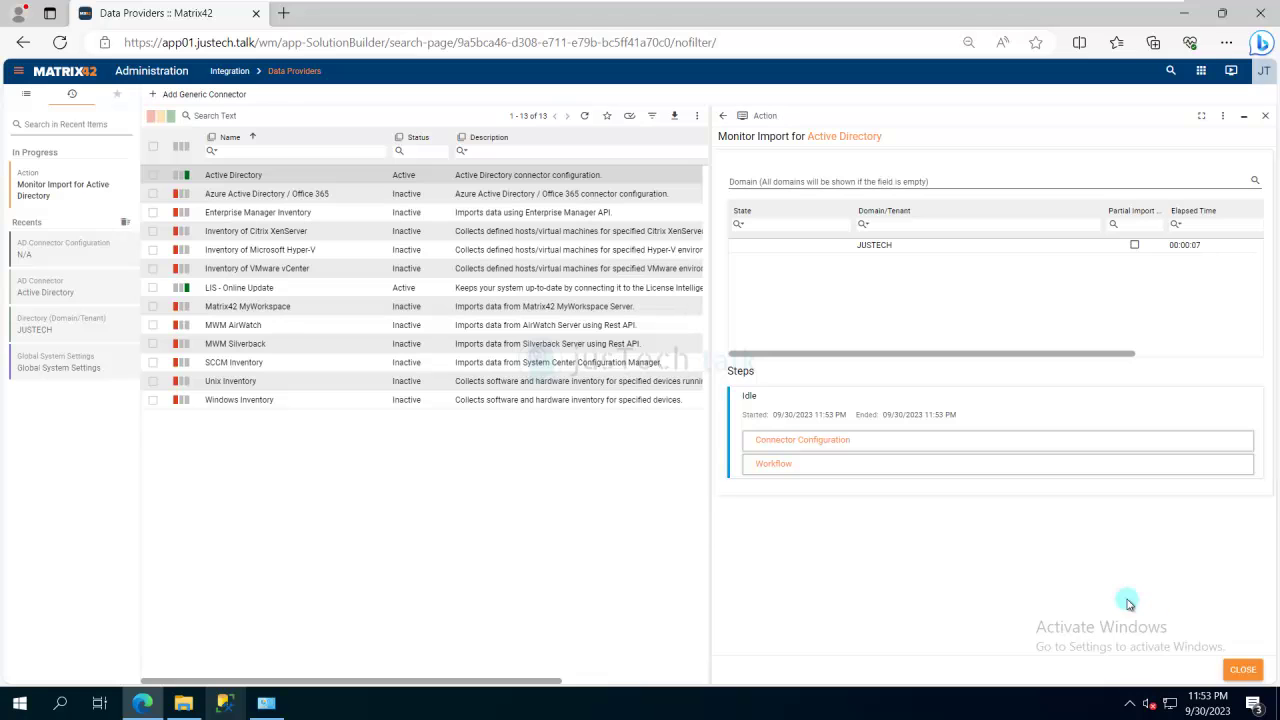
left_click(1248, 676)
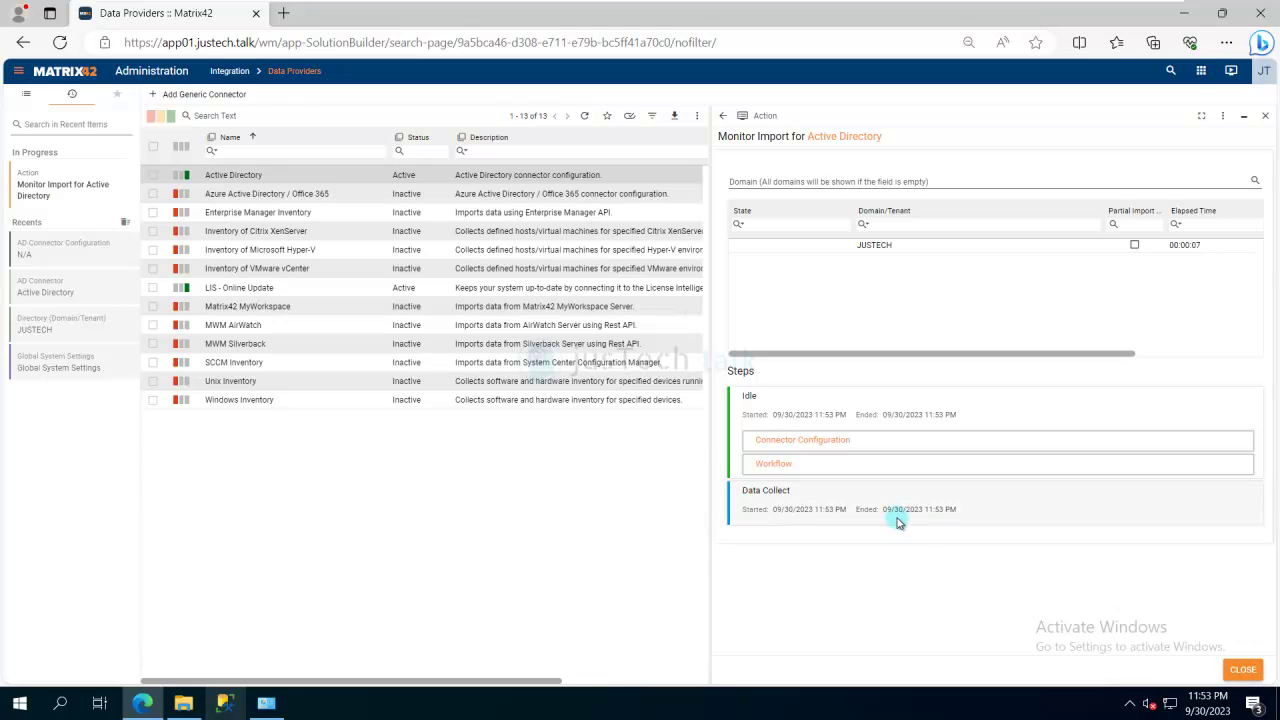
Step: Recheck the JUSTECH import progress, then switch to the Master Data app
left_click(807, 162)
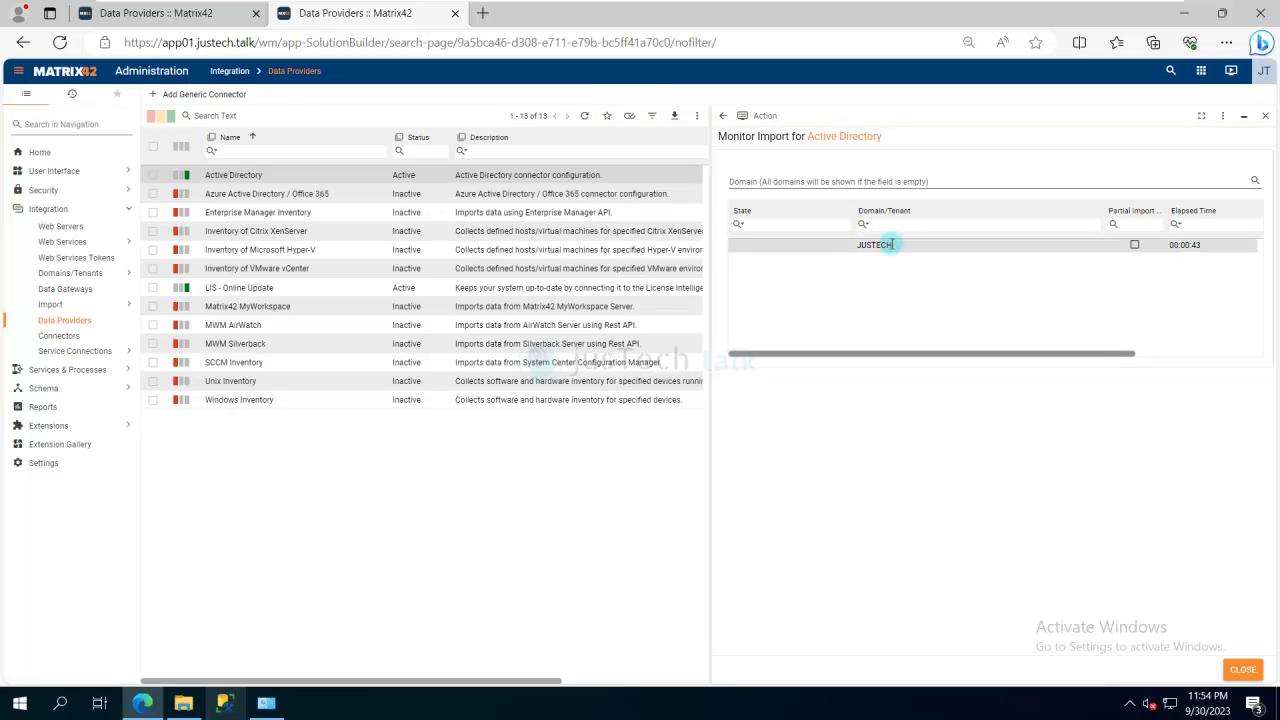
left_click(889, 245)
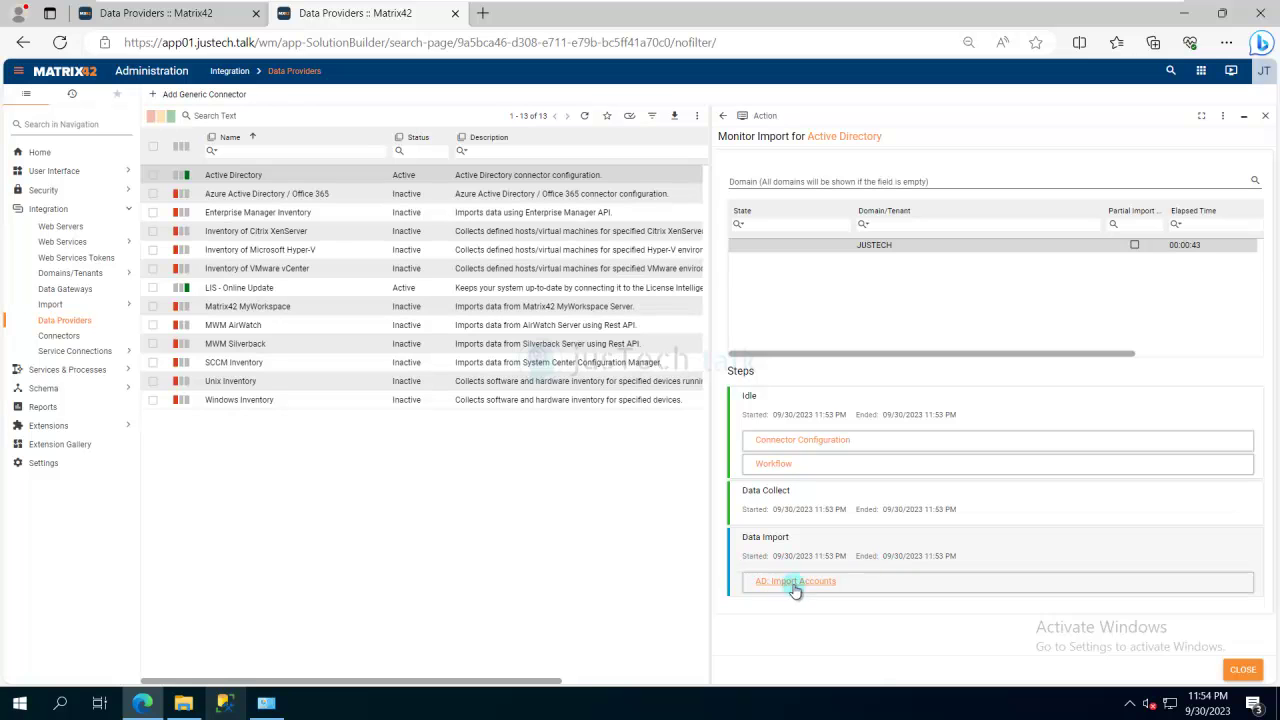
left_click(1203, 73)
left_click(1040, 288)
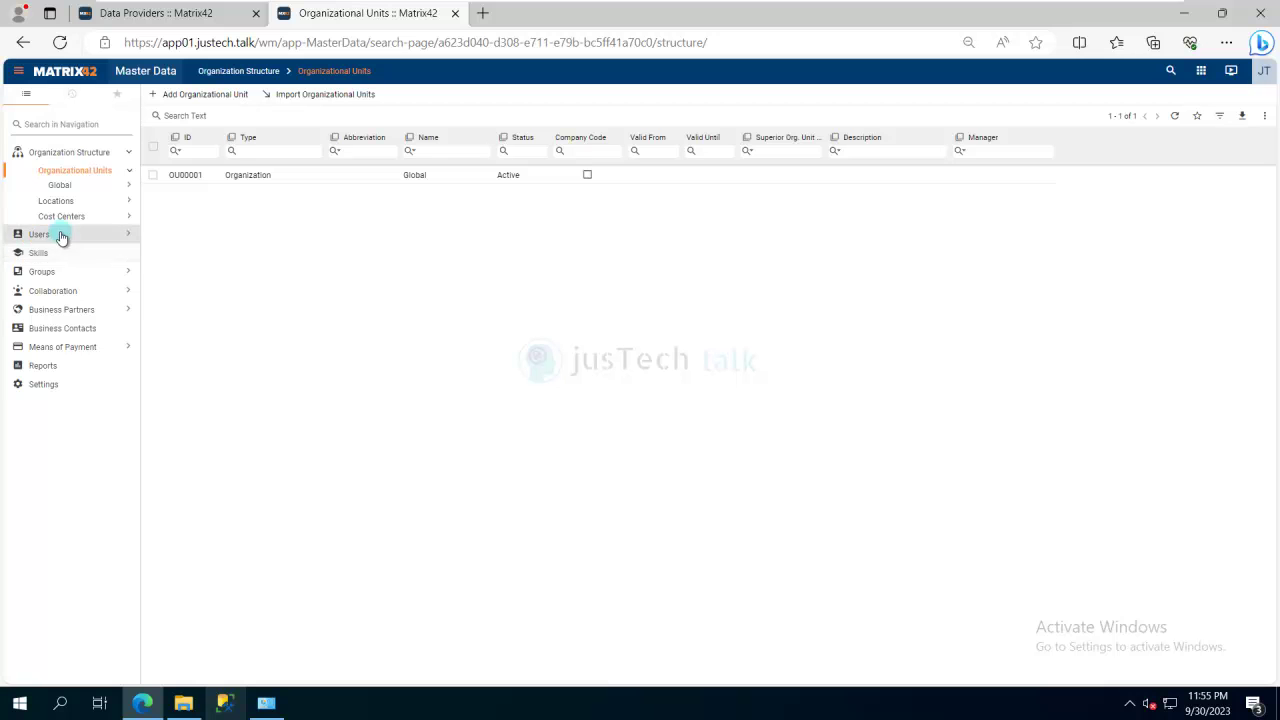
Step: Check the imported accounts under Users > Accounts, then the still-empty Assets Endpoint Devices list
left_click(58, 236)
left_click(56, 267)
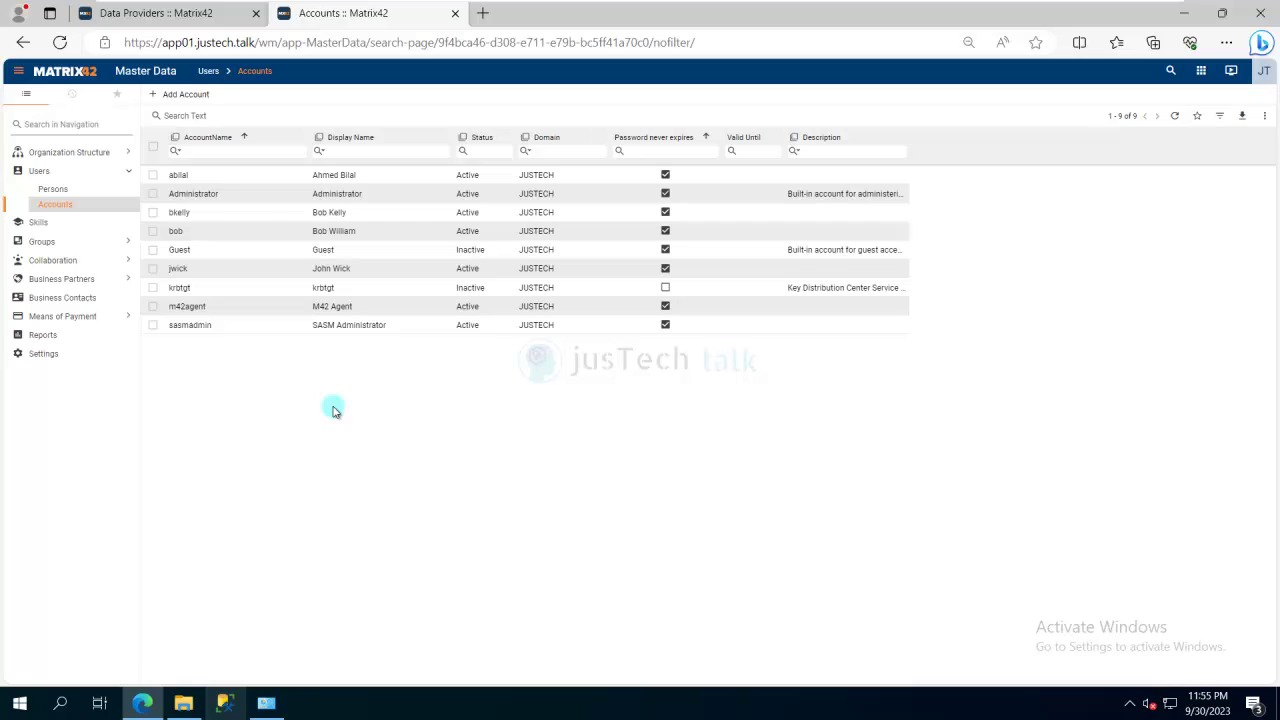
left_click(1201, 72)
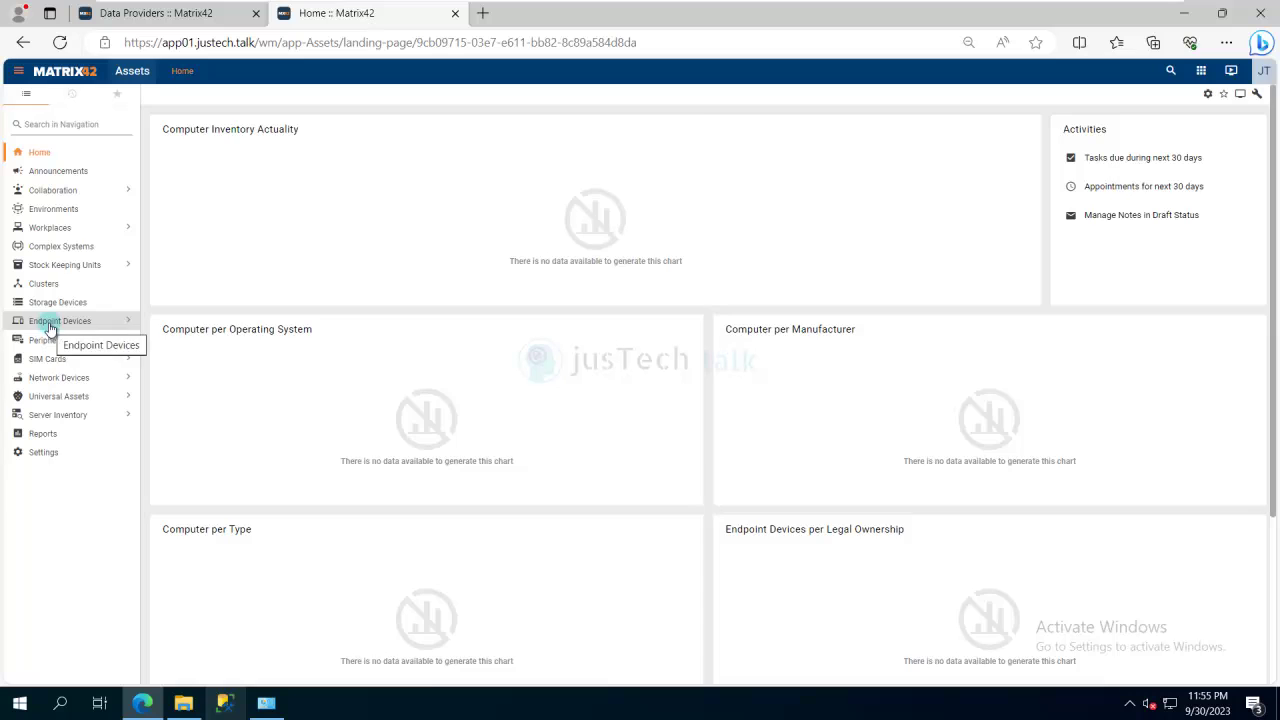
left_click(49, 324)
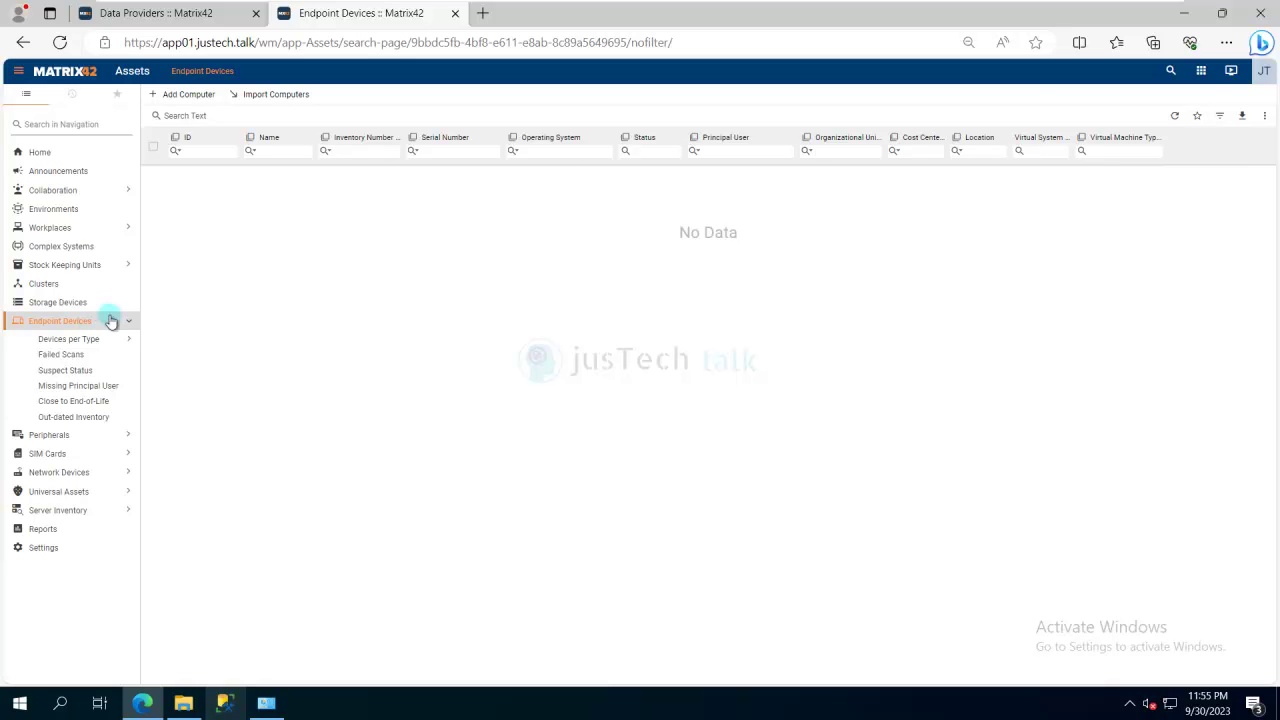
left_click(1201, 71)
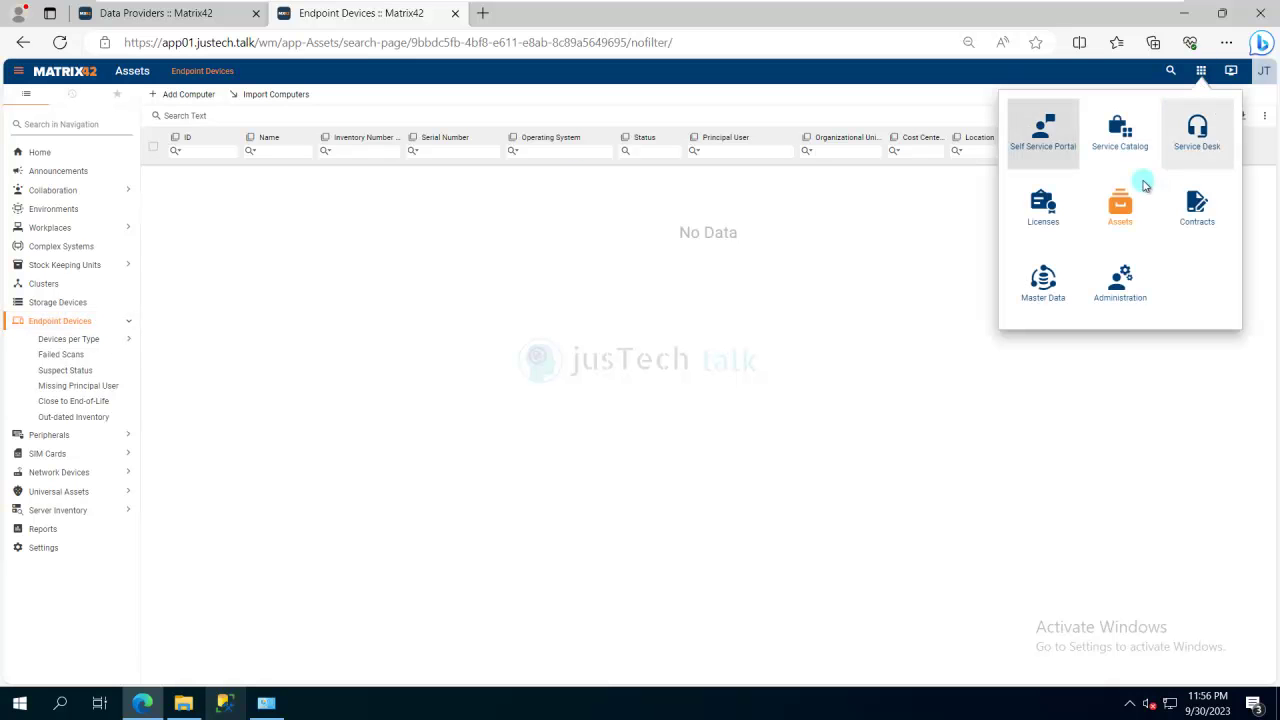
Step: Open the JUSTECH configuration of the Active Directory data provider in Administration
left_click(1129, 300)
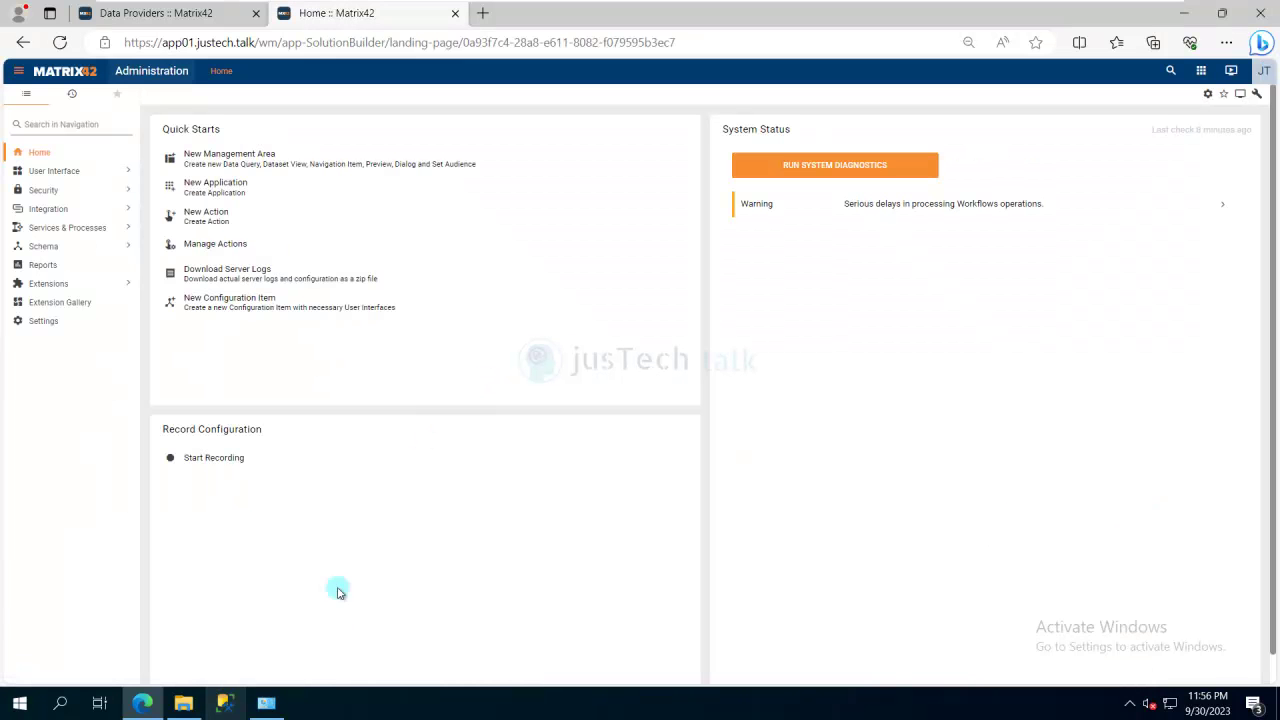
left_click(78, 208)
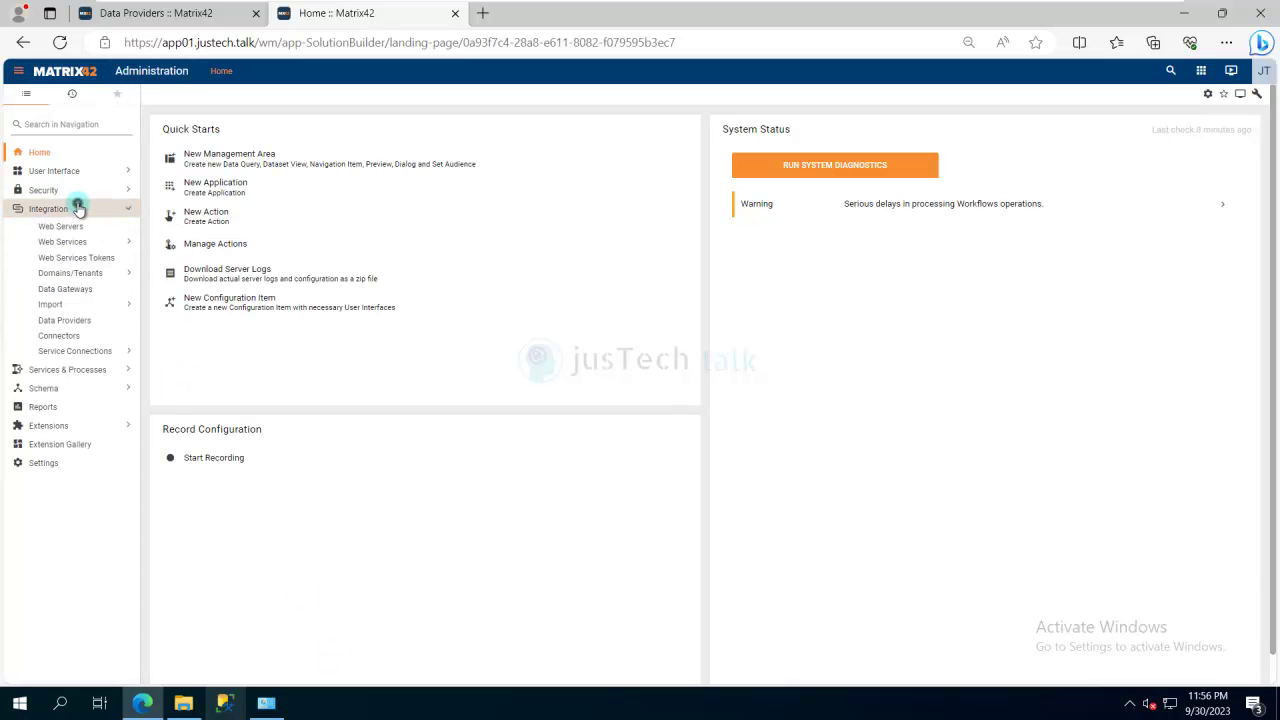
left_click(75, 322)
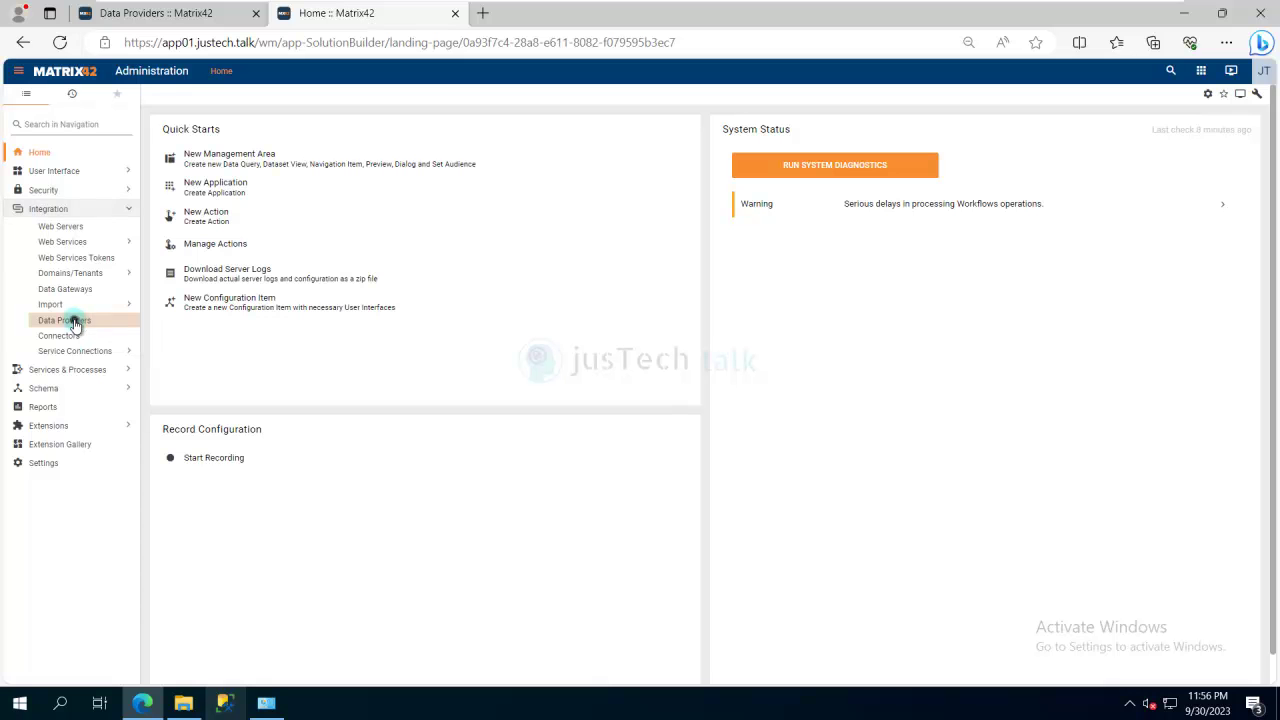
left_click(250, 174)
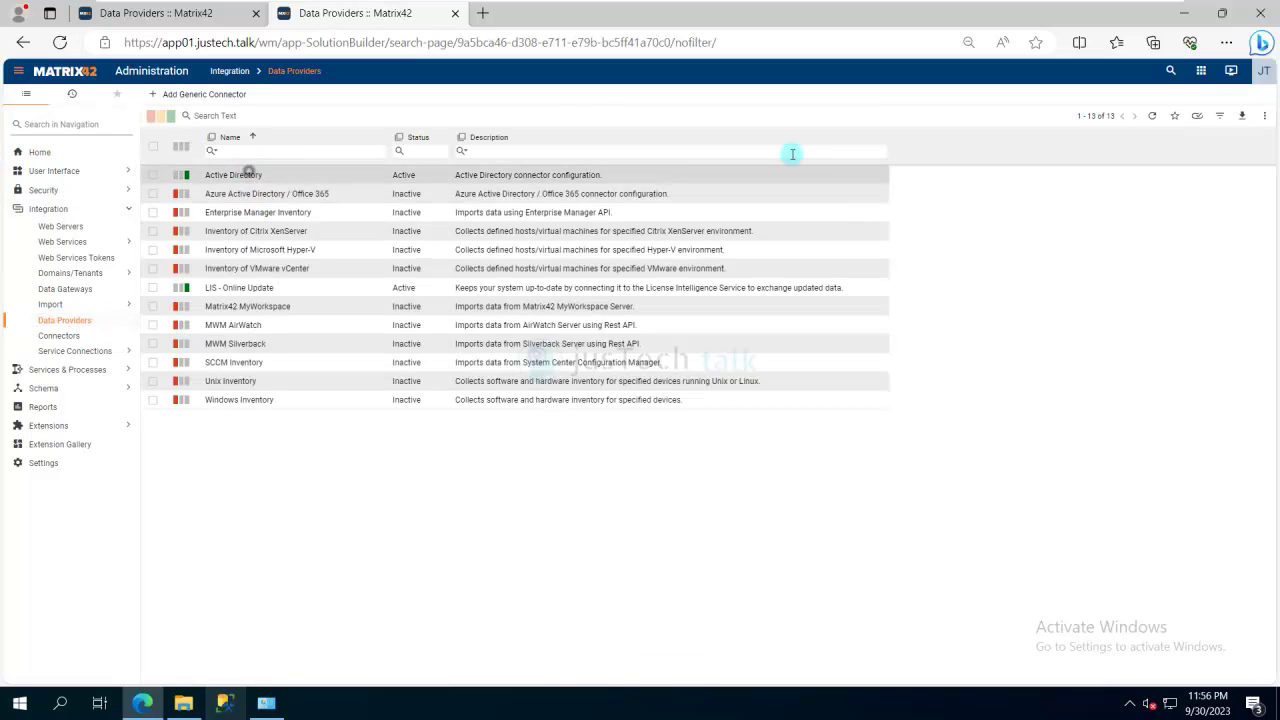
left_click(743, 160)
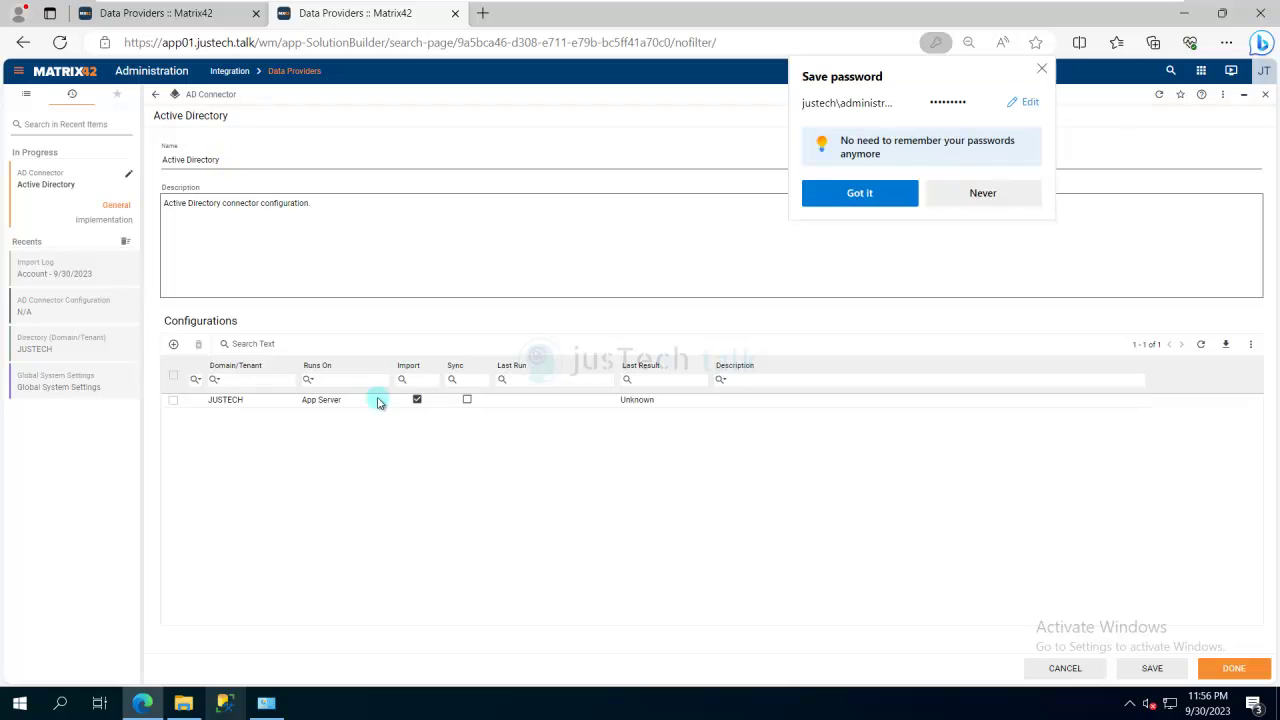
left_click(228, 400)
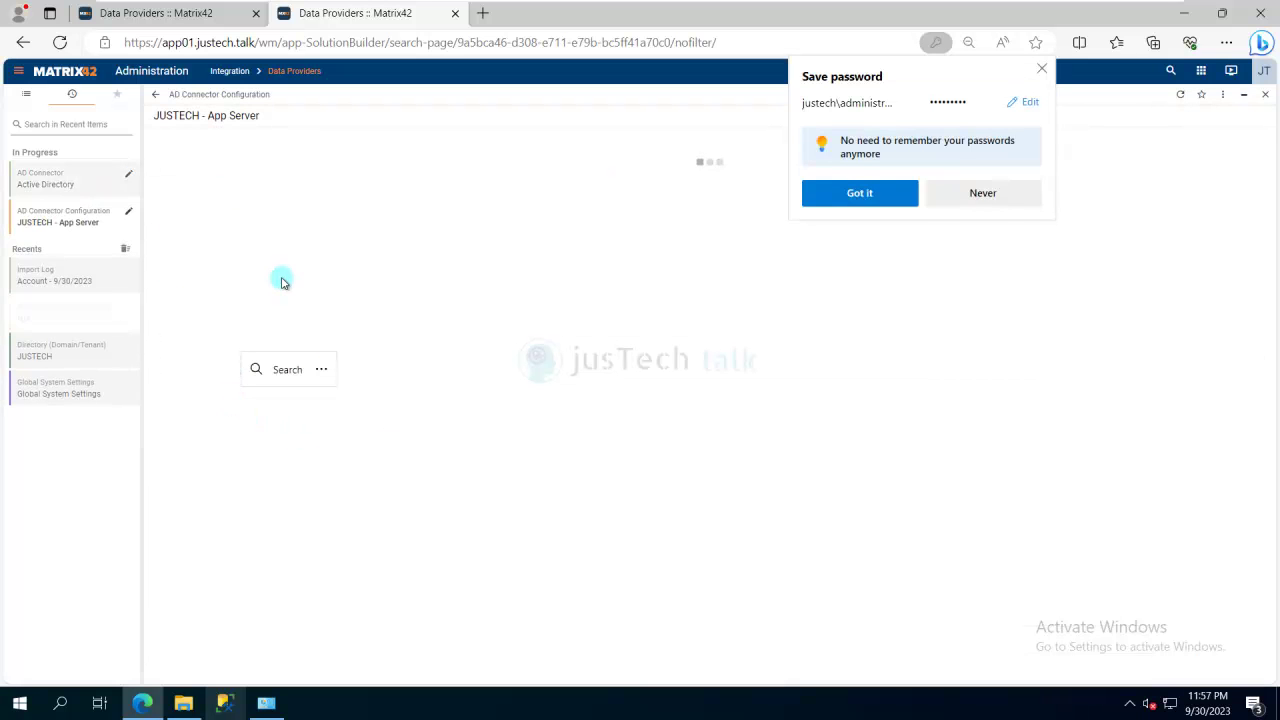
left_click(1041, 67)
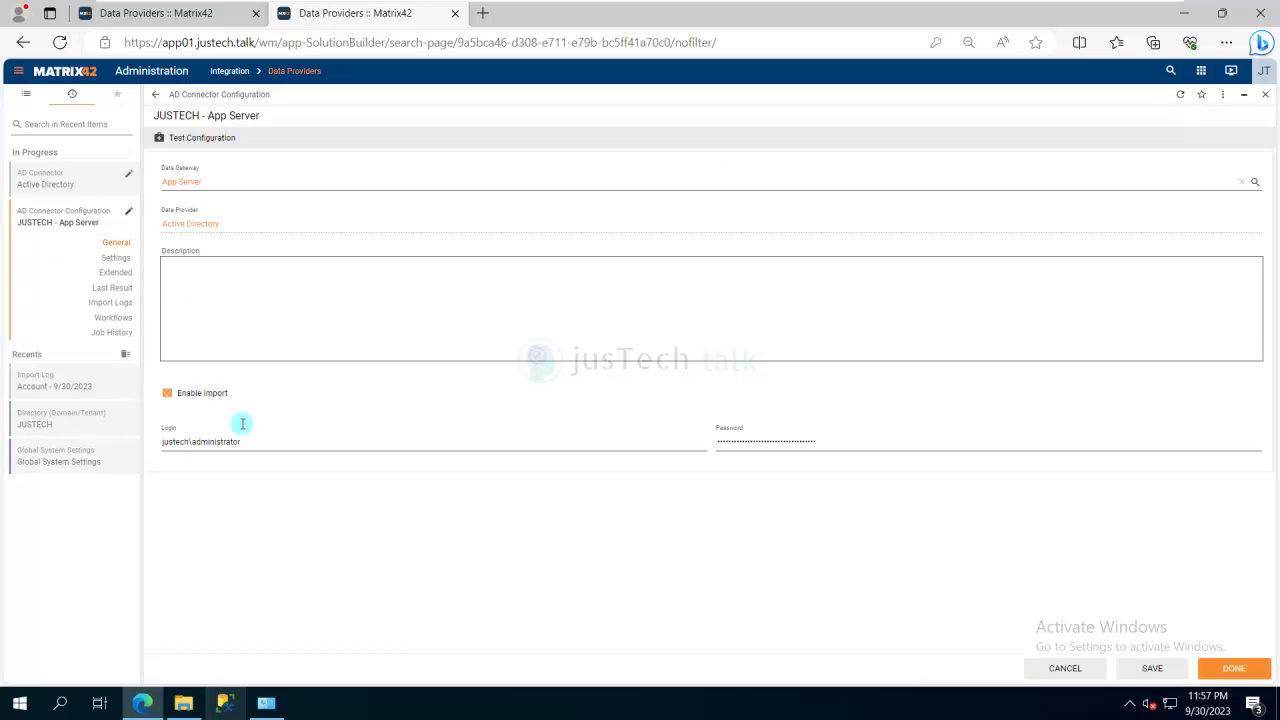
Step: Add a Computer-type distinguished name entry with Base DN CN=Users,DC=justech,DC=talk pasted in
left_click(118, 258)
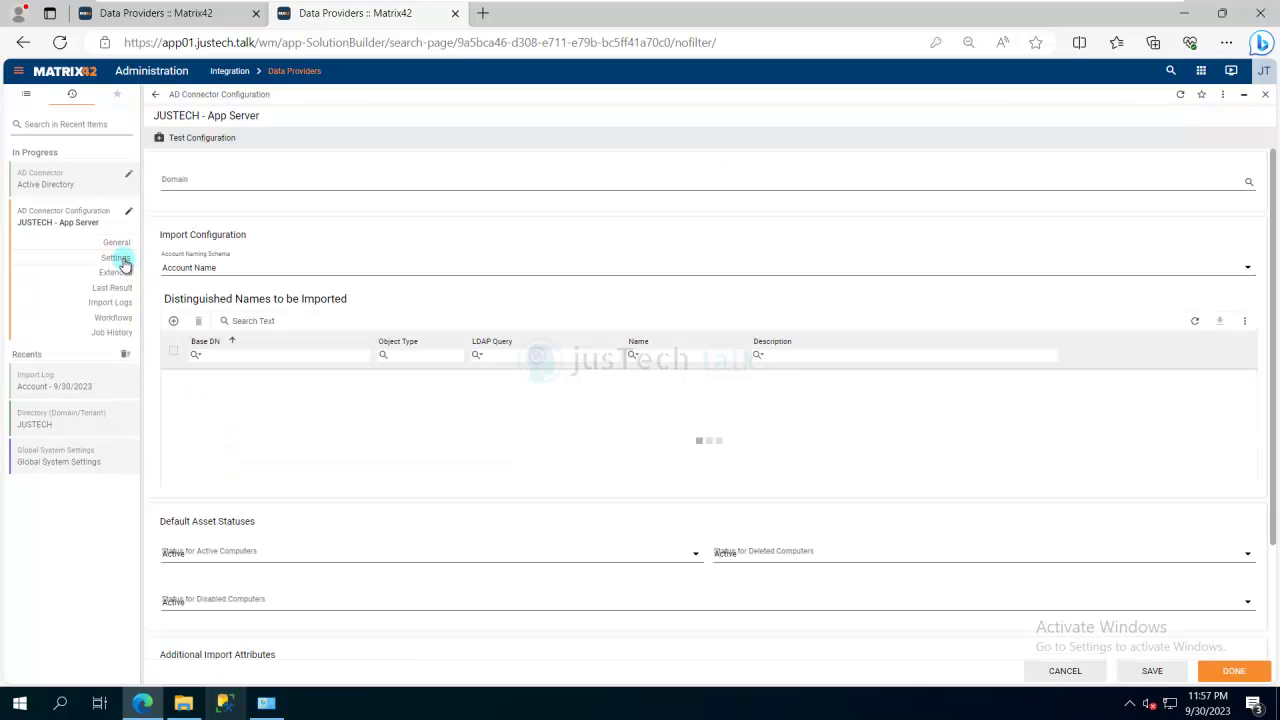
left_click(174, 324)
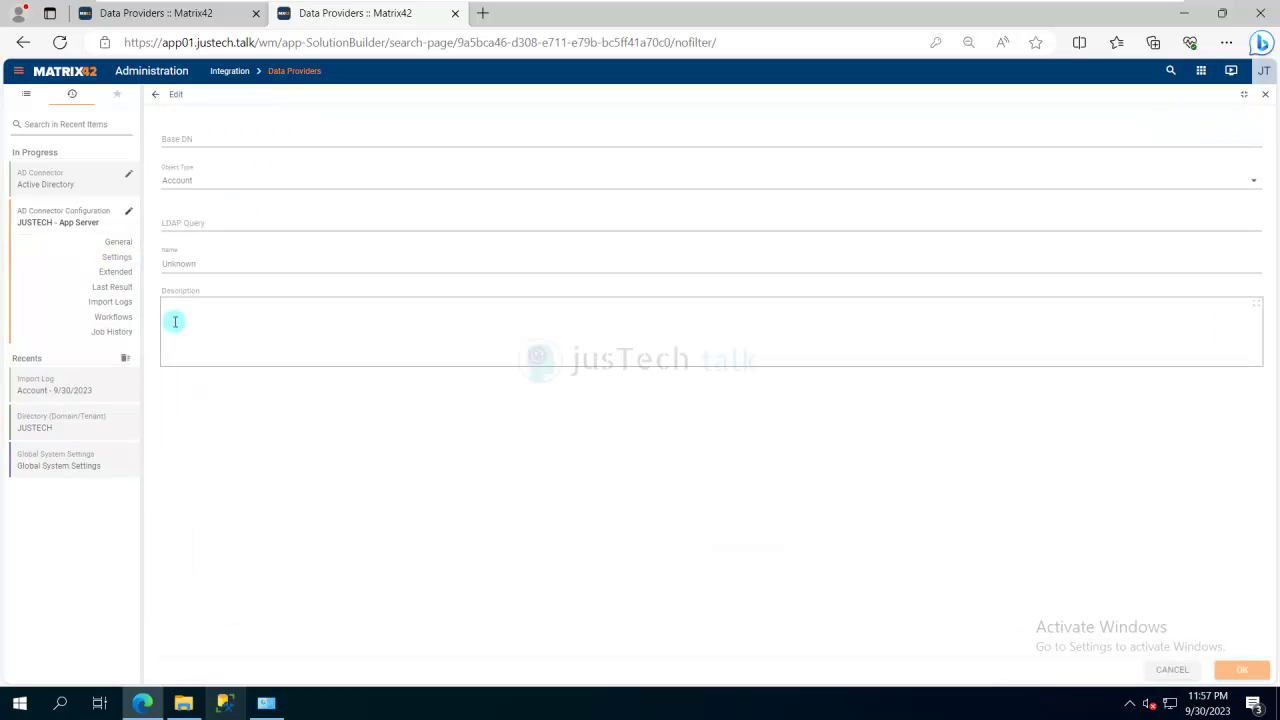
left_click(203, 189)
left_click(198, 210)
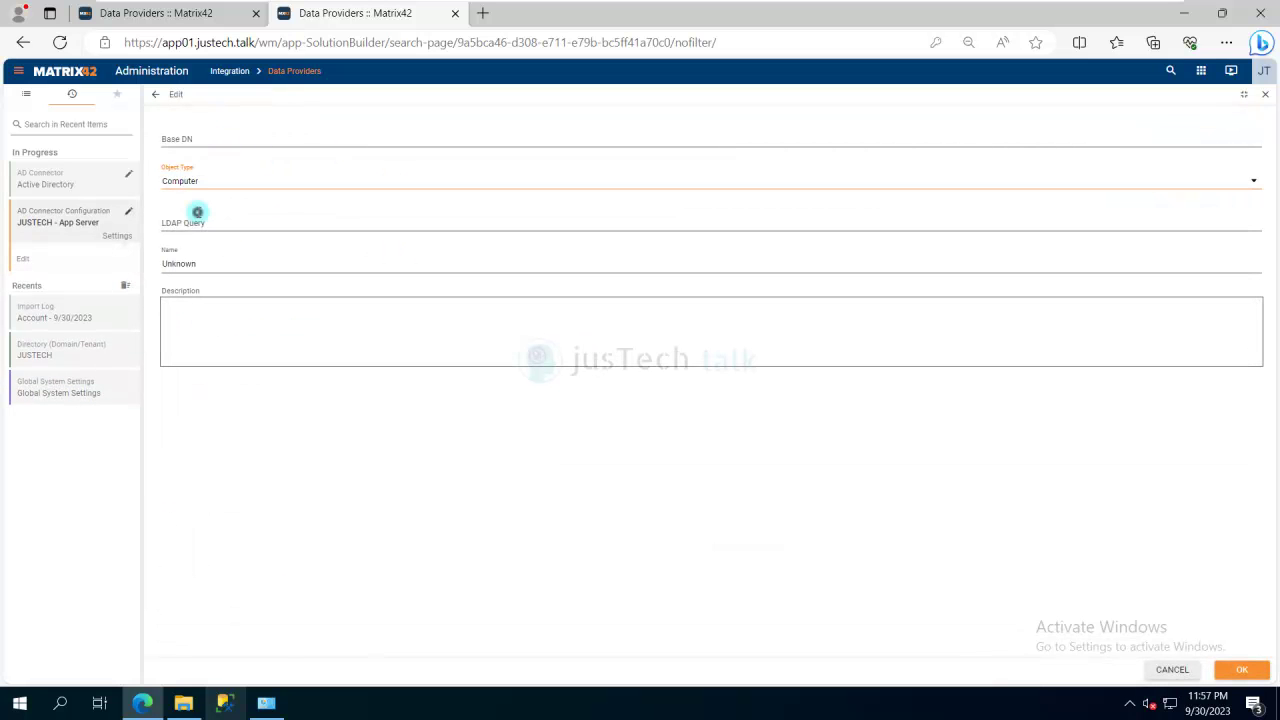
left_click(216, 139)
type("CN=Users,DC=justech,DC=talk")
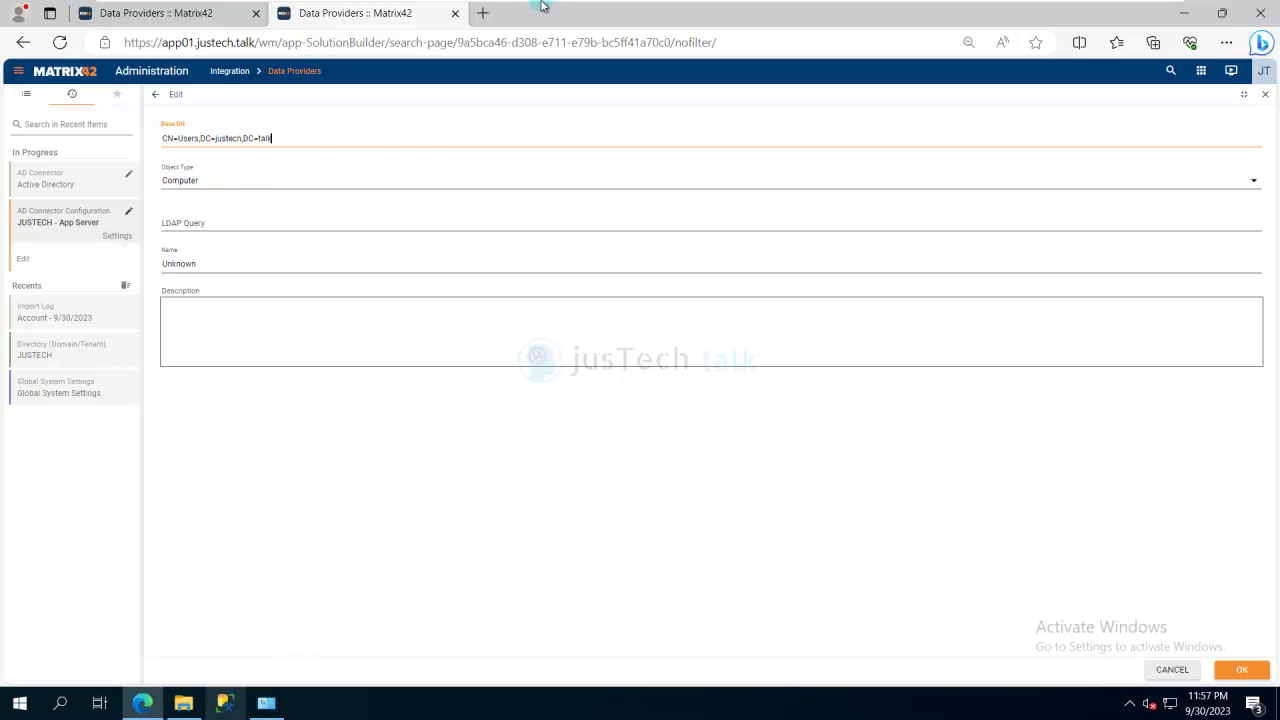
Step: Copy the Computers container's distinguishedName CN=Computers,DC=justech,DC=talk from its Attribute Editor
left_click(718, 12)
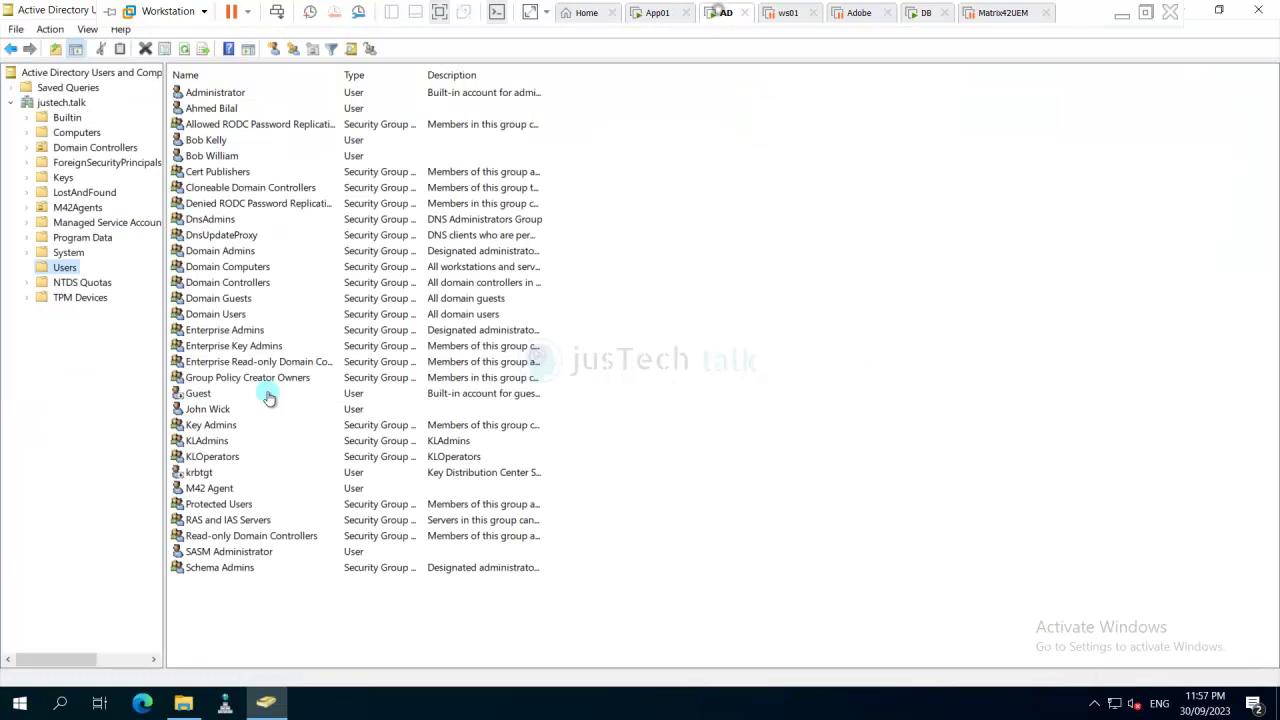
left_click(67, 132)
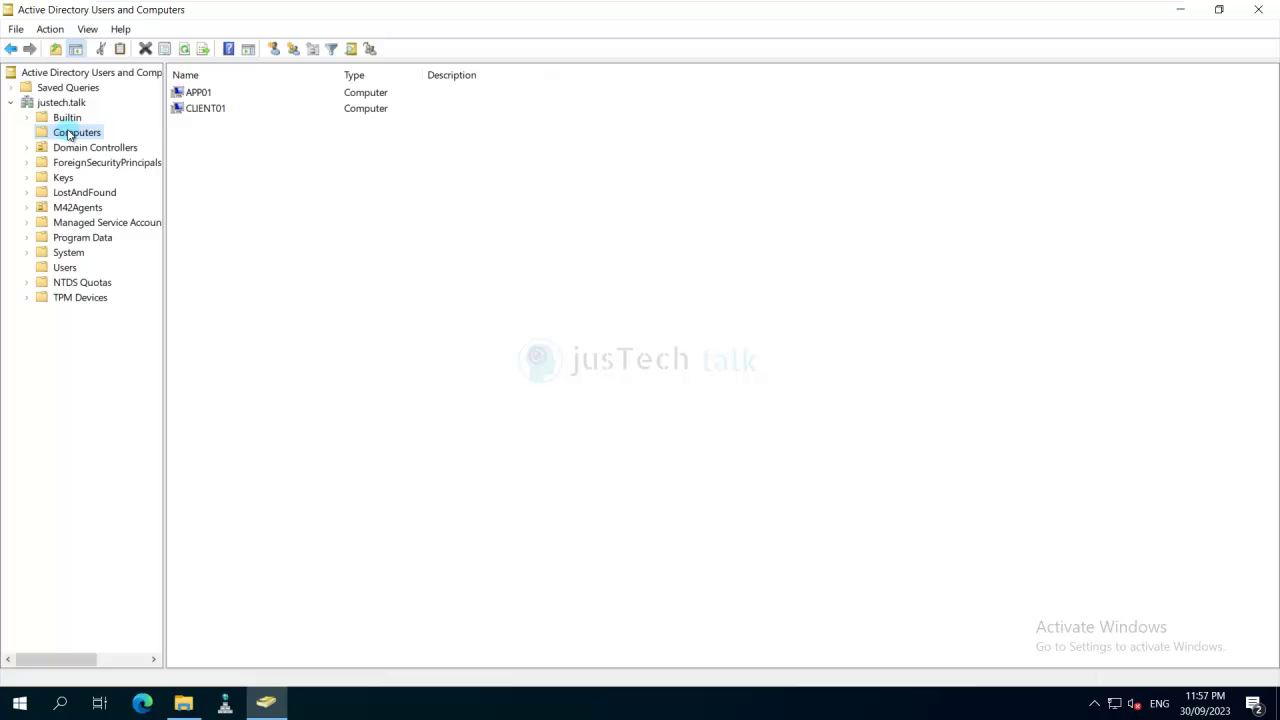
right_click(68, 133)
left_click(131, 294)
left_click(638, 157)
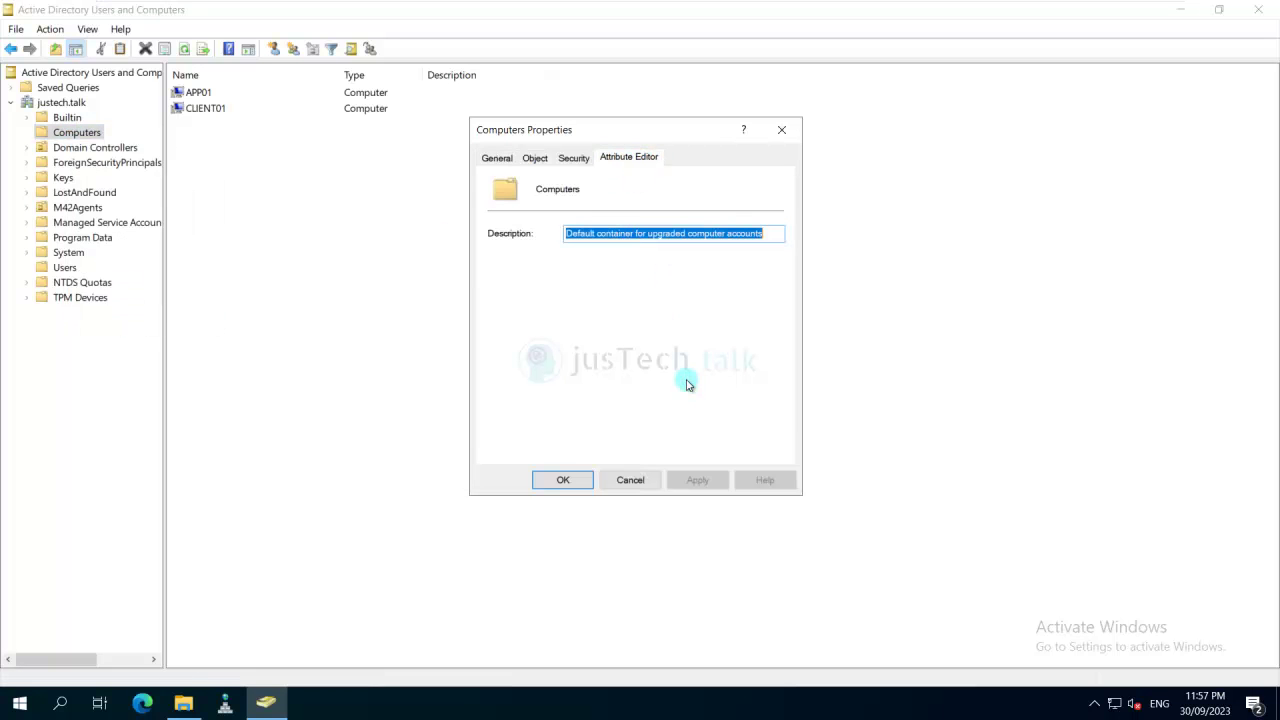
double_click(622, 325)
key("ctrl+c")
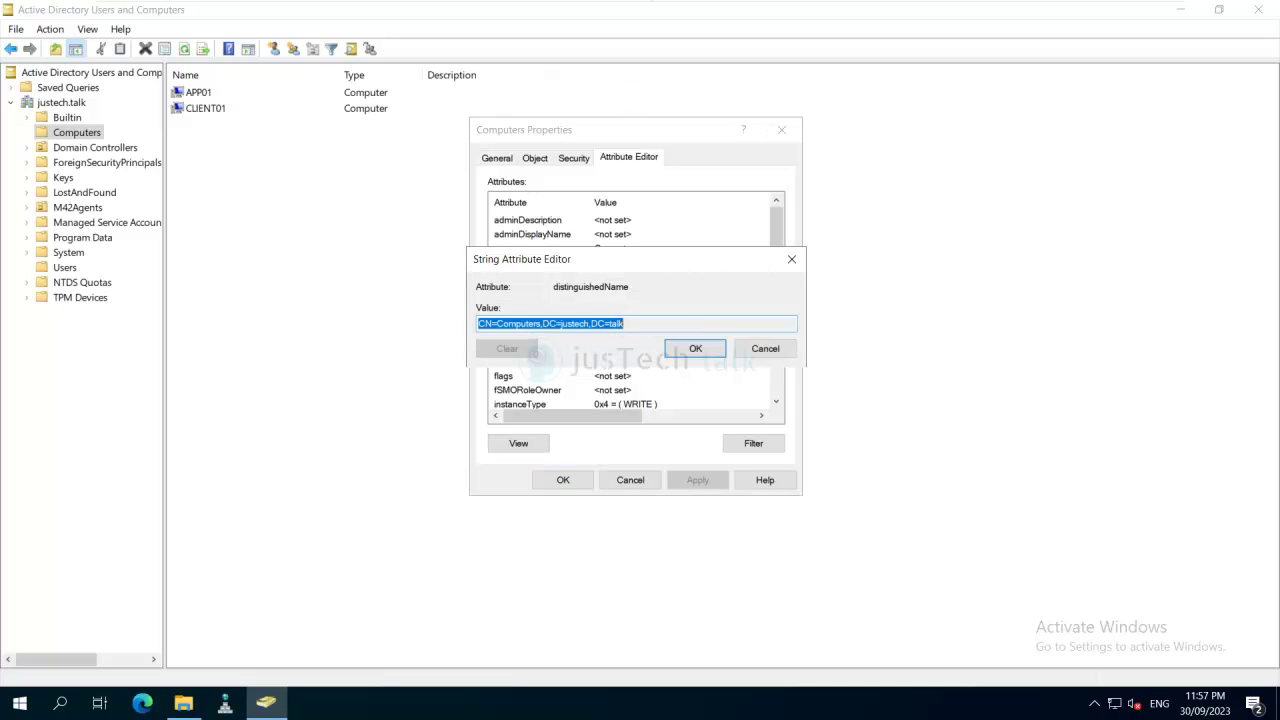
left_click(655, 12)
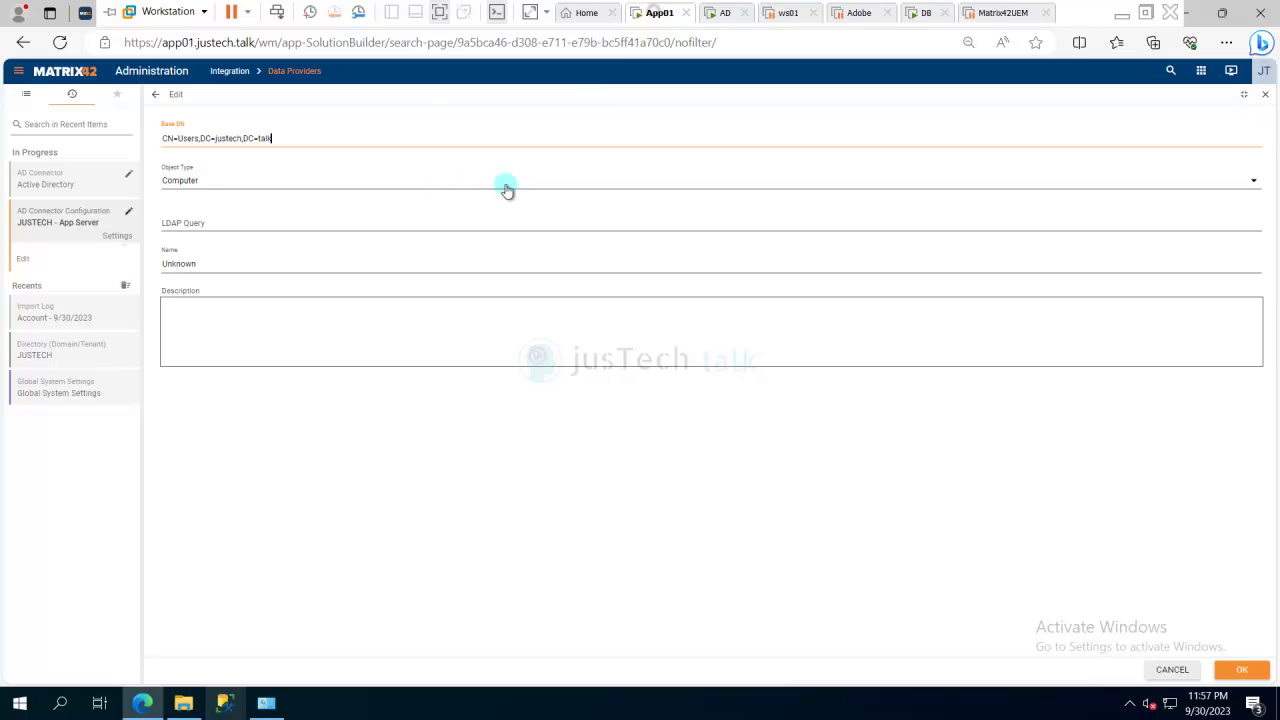
Step: Set the entry's Base DN to CN=Computers,DC=justech,DC=talk, name it Computers, and save
triple_click(304, 139)
key("ctrl+v")
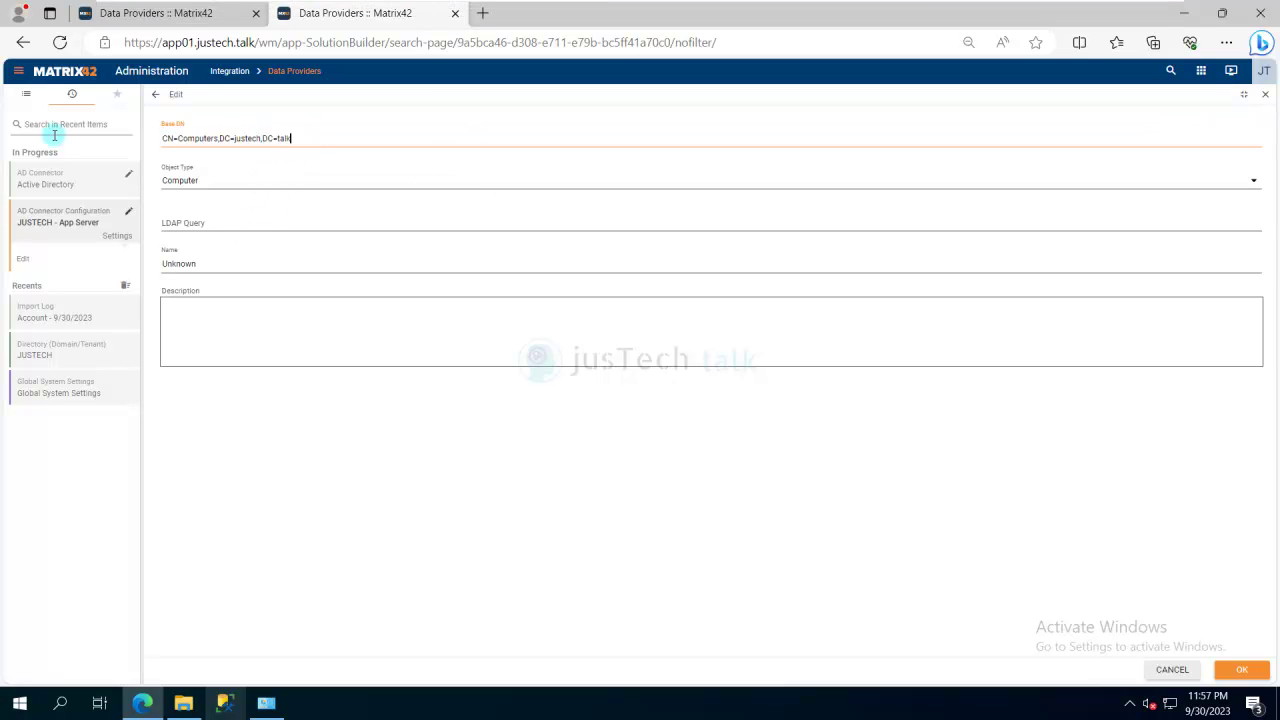
double_click(198, 264)
type("Computers")
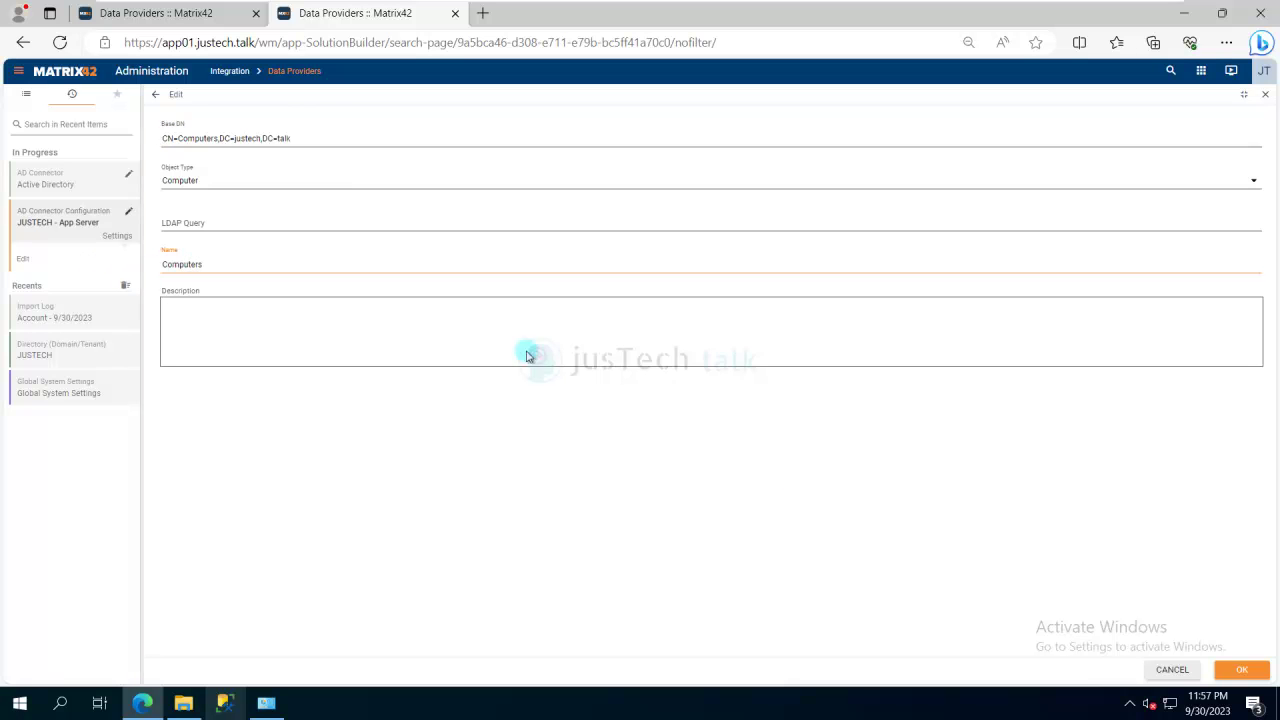
left_click(1245, 674)
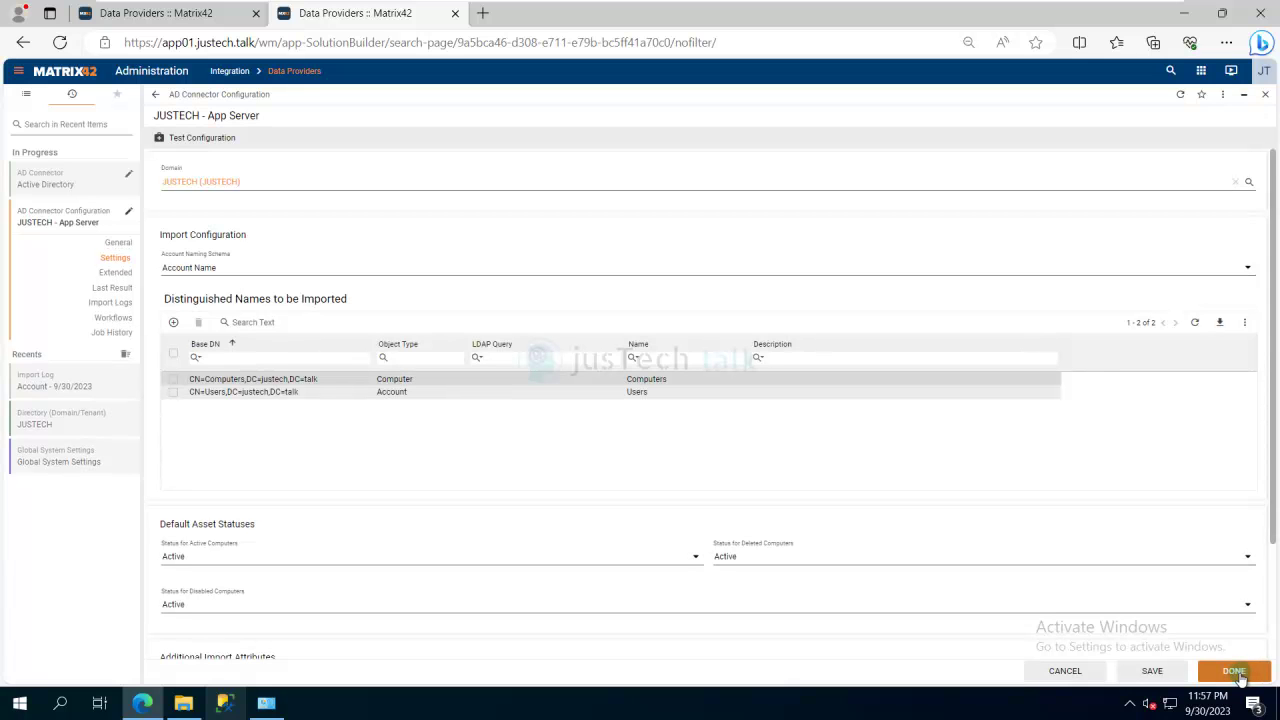
left_click(1237, 672)
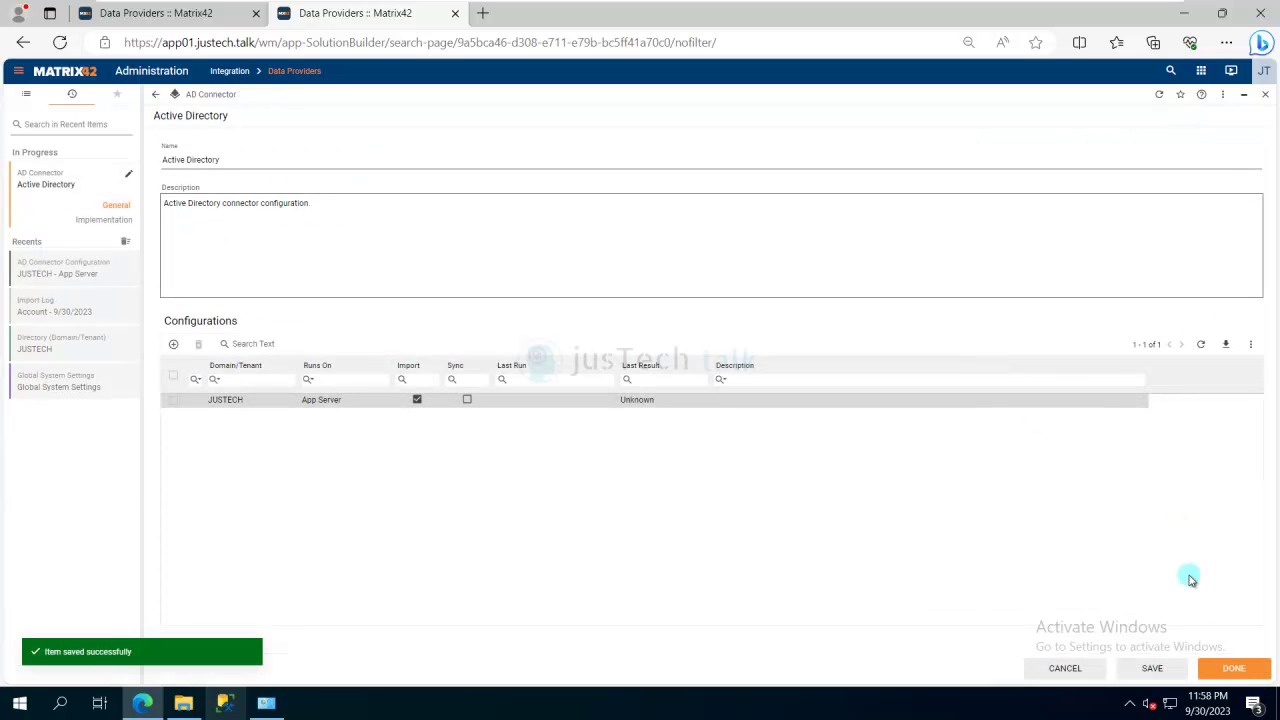
left_click(1234, 670)
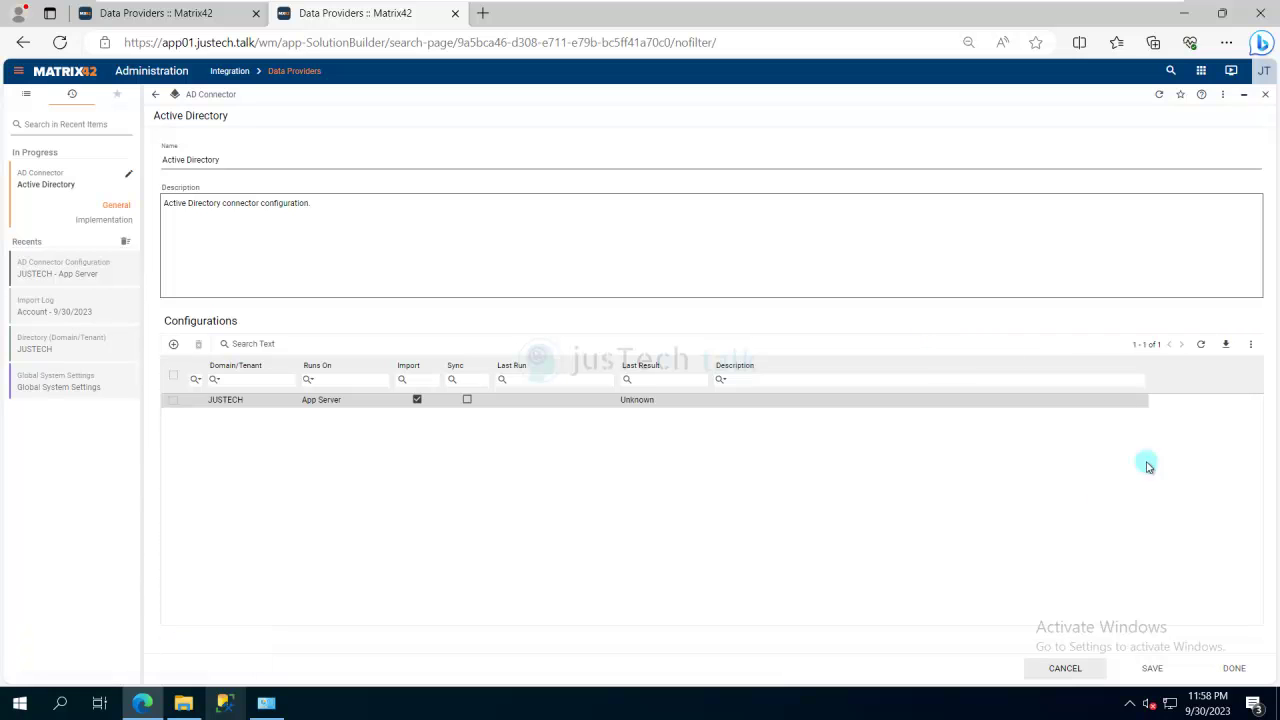
Step: Run a confirmed full import and follow the JUSTECH import steps to completion
left_click(1172, 666)
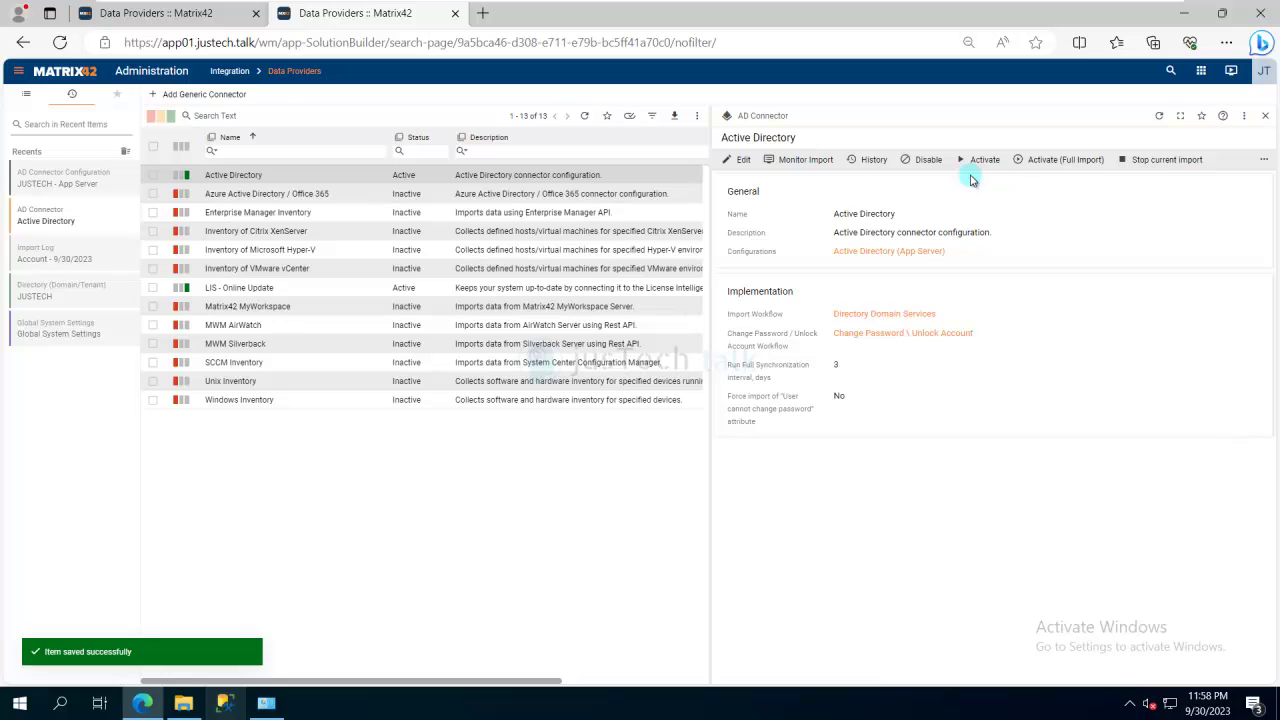
left_click(1057, 162)
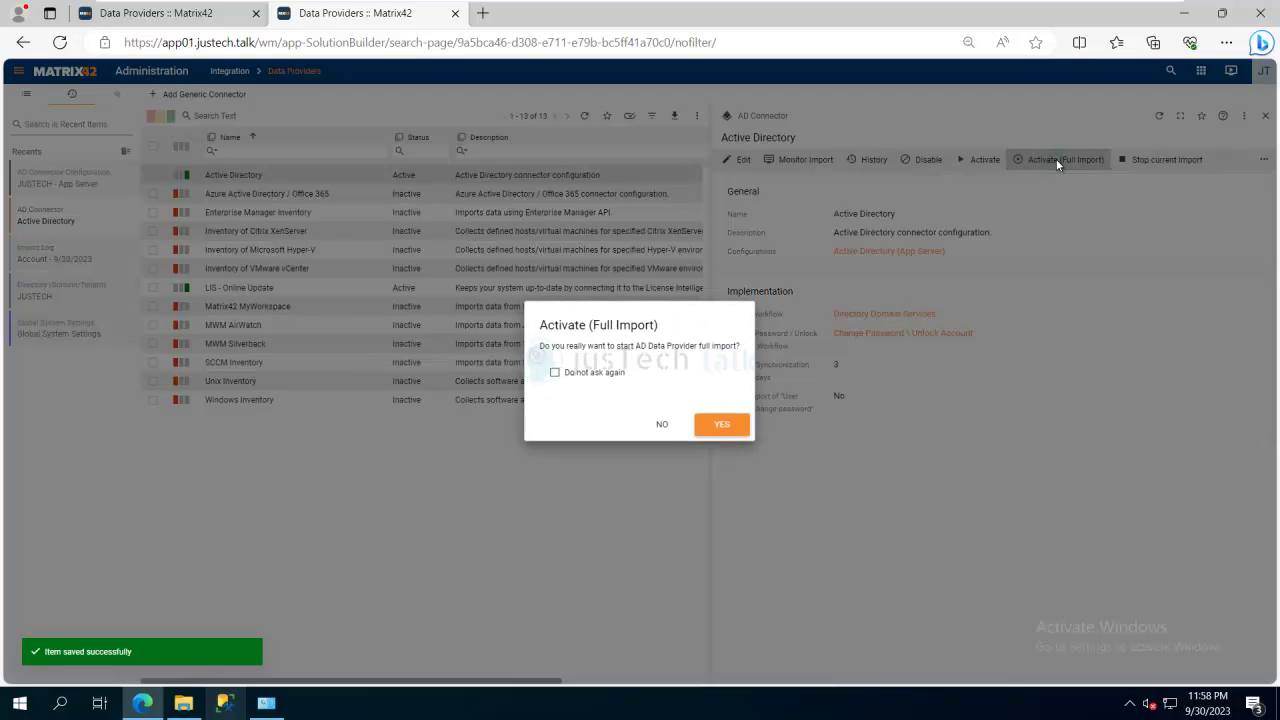
left_click(722, 428)
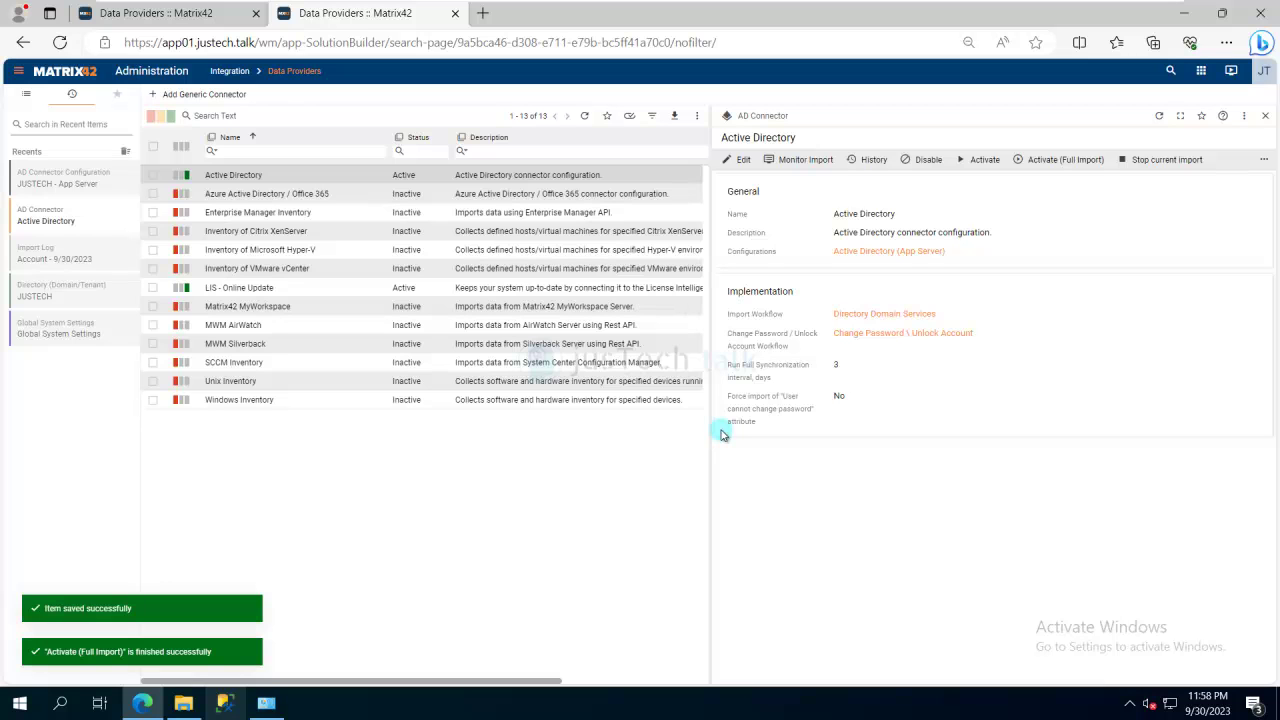
left_click(808, 162)
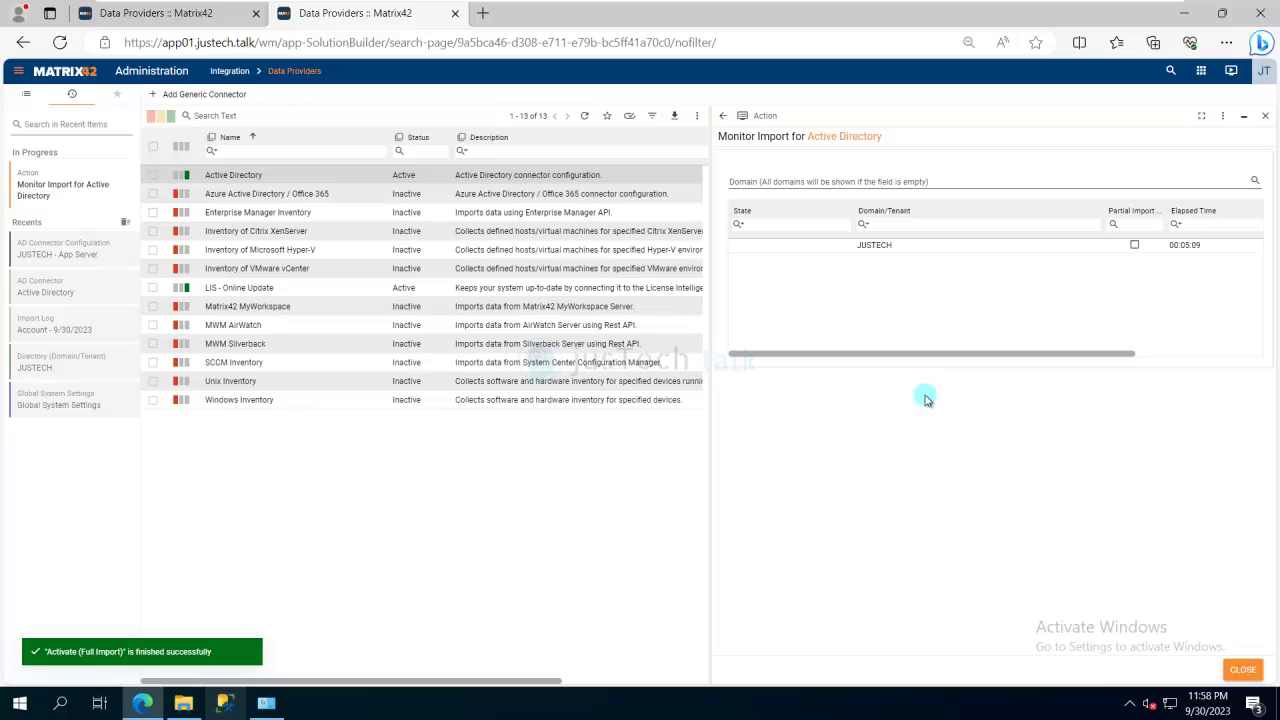
left_click(880, 244)
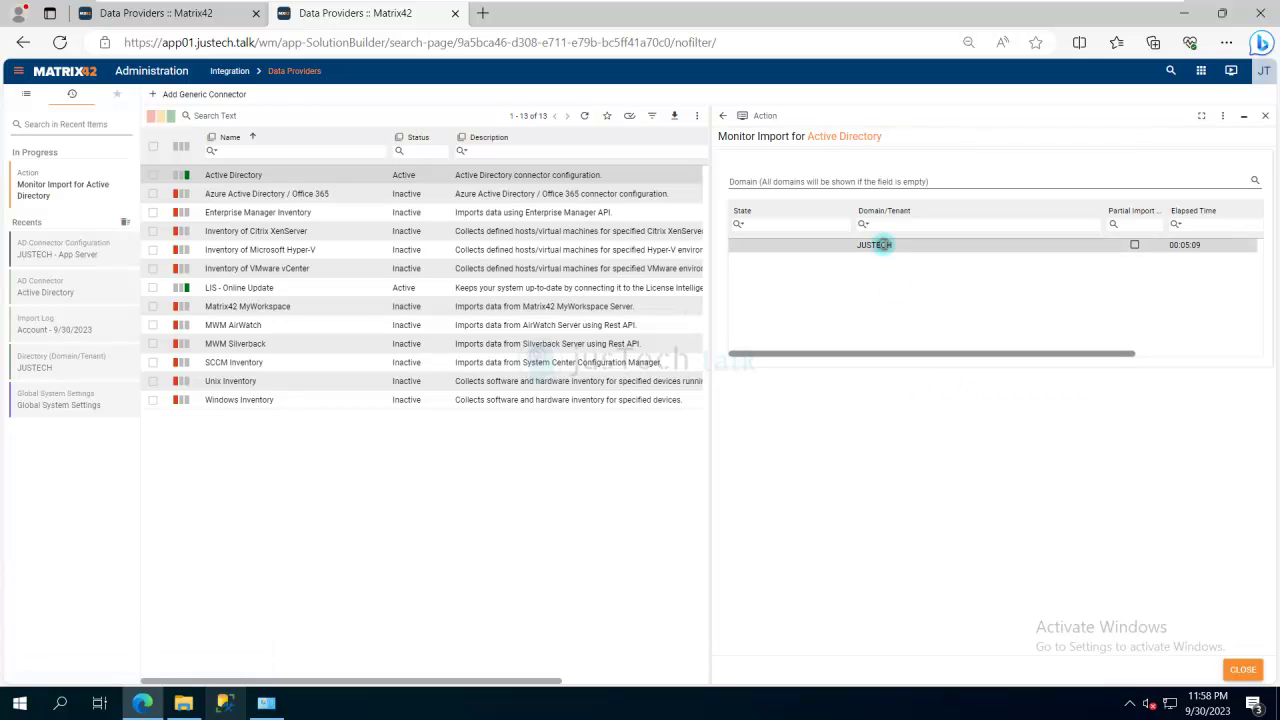
scroll(921, 497, "down", 1)
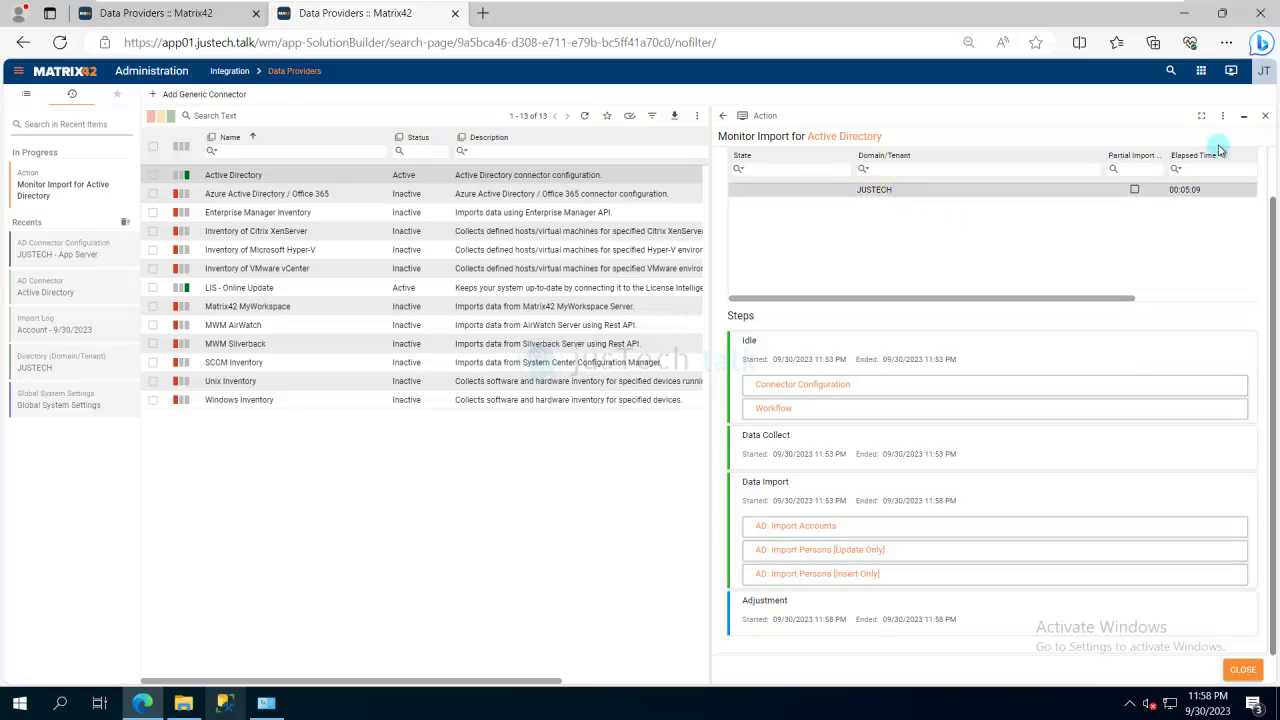
left_click(1201, 72)
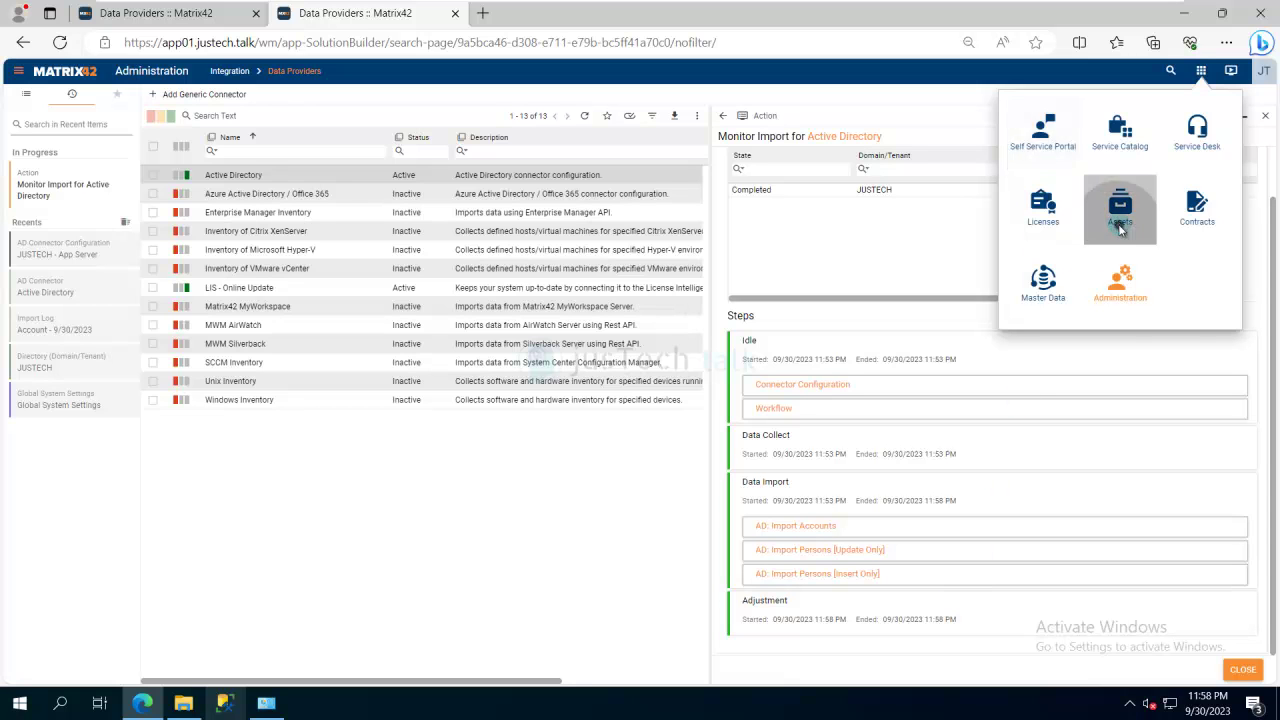
Step: Open Assets > Endpoint Devices and inspect CLIENT01's software and general details
left_click(1119, 229)
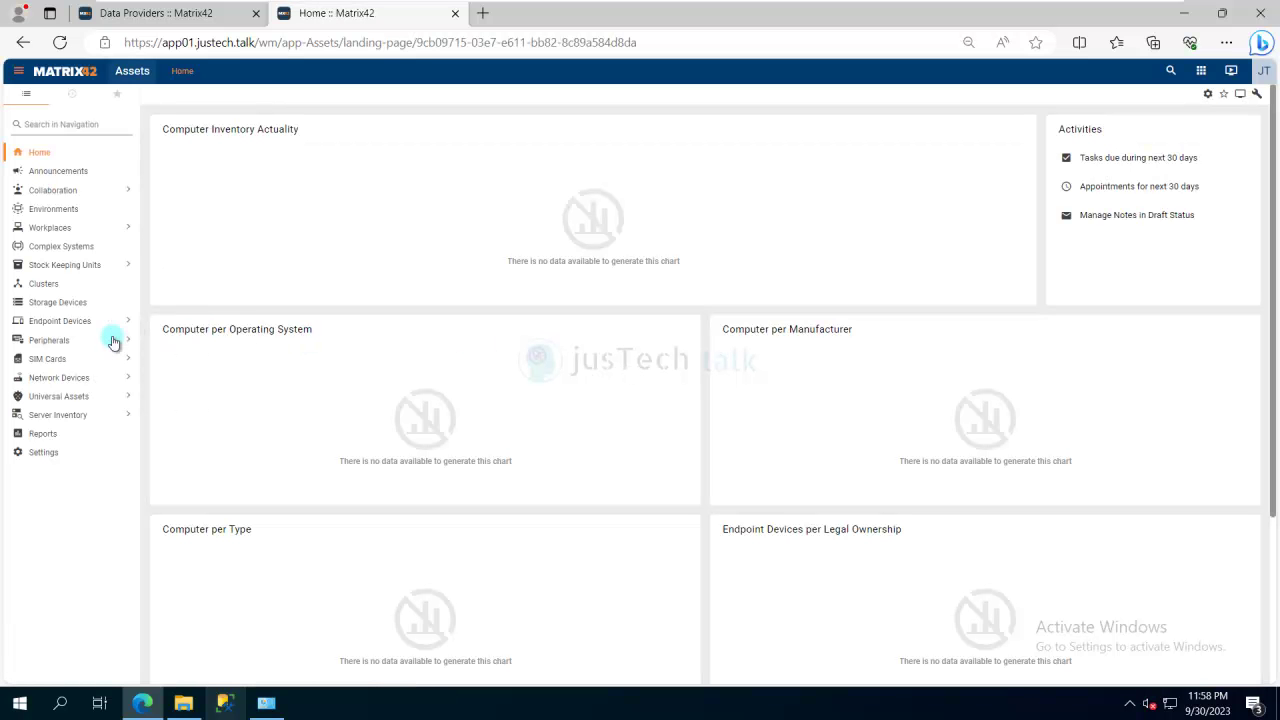
left_click(62, 325)
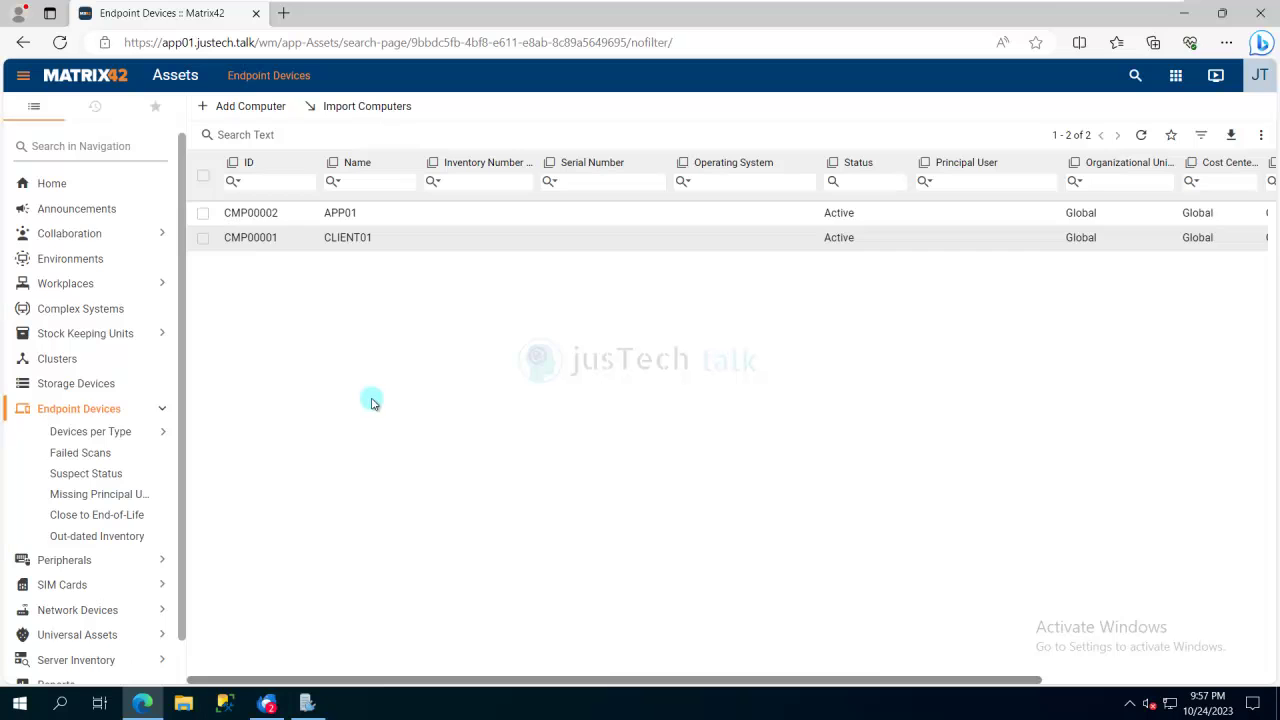
left_click(278, 236)
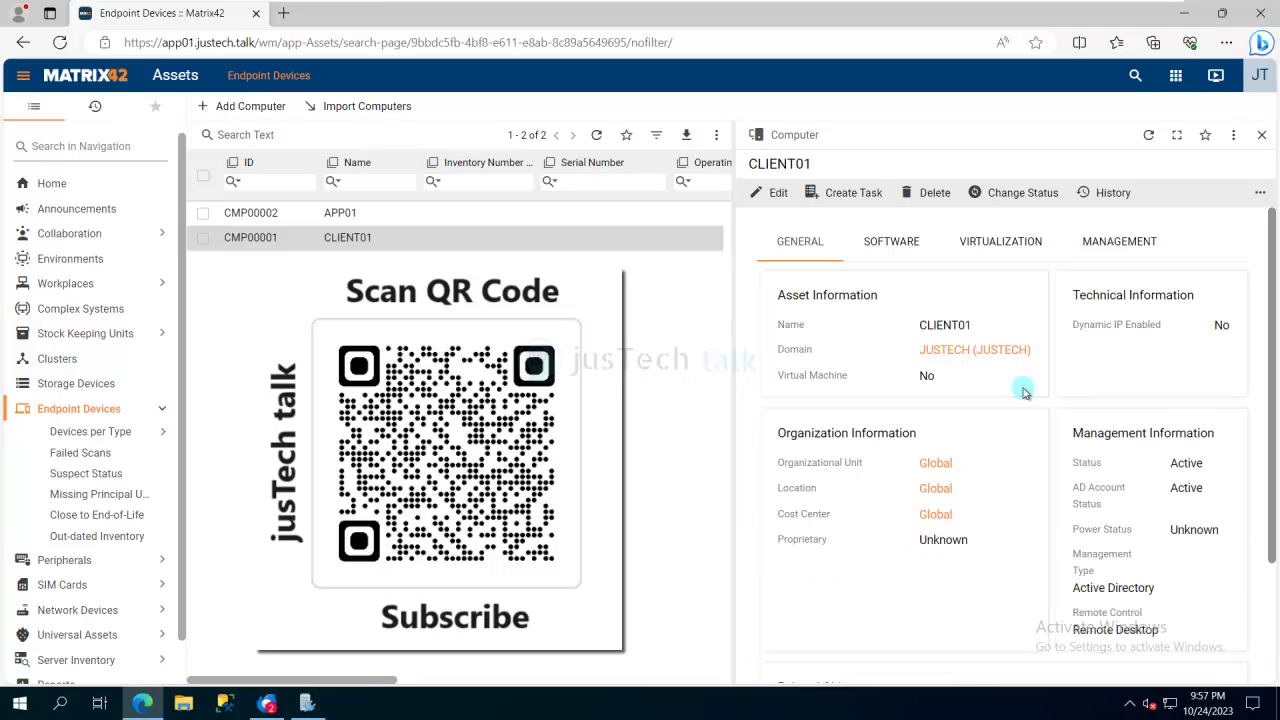
left_click(898, 250)
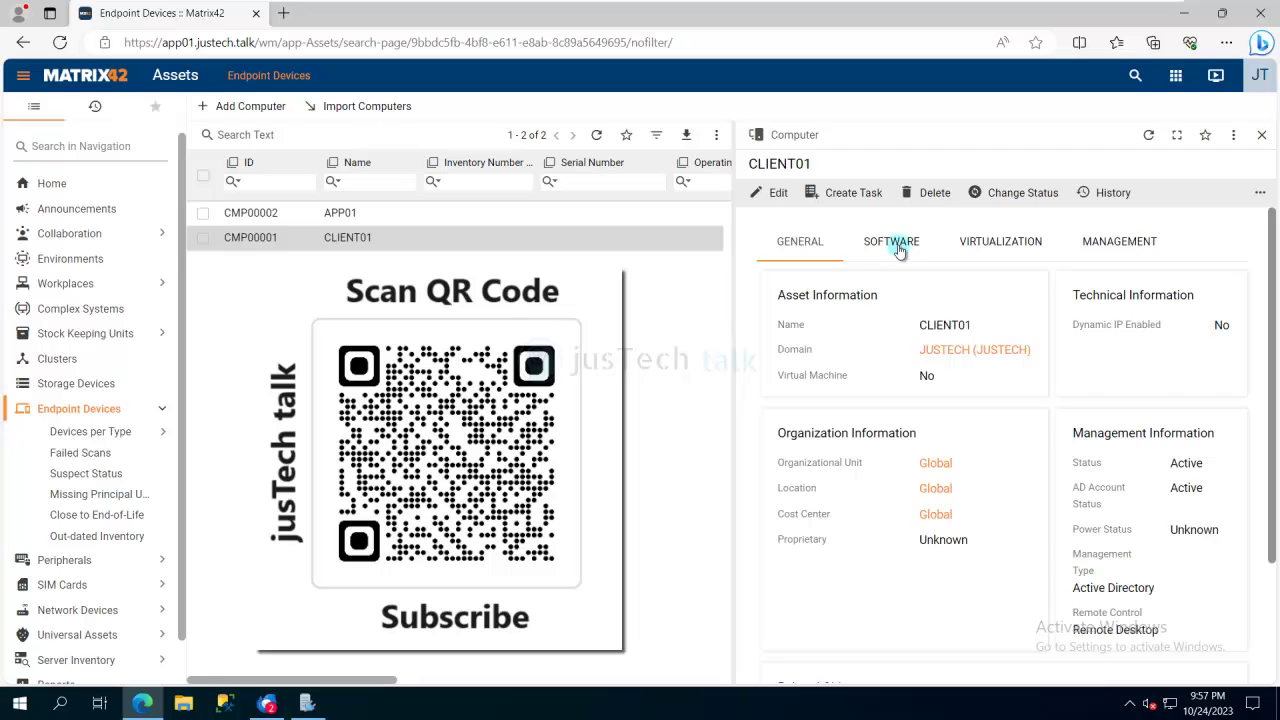
left_click(802, 251)
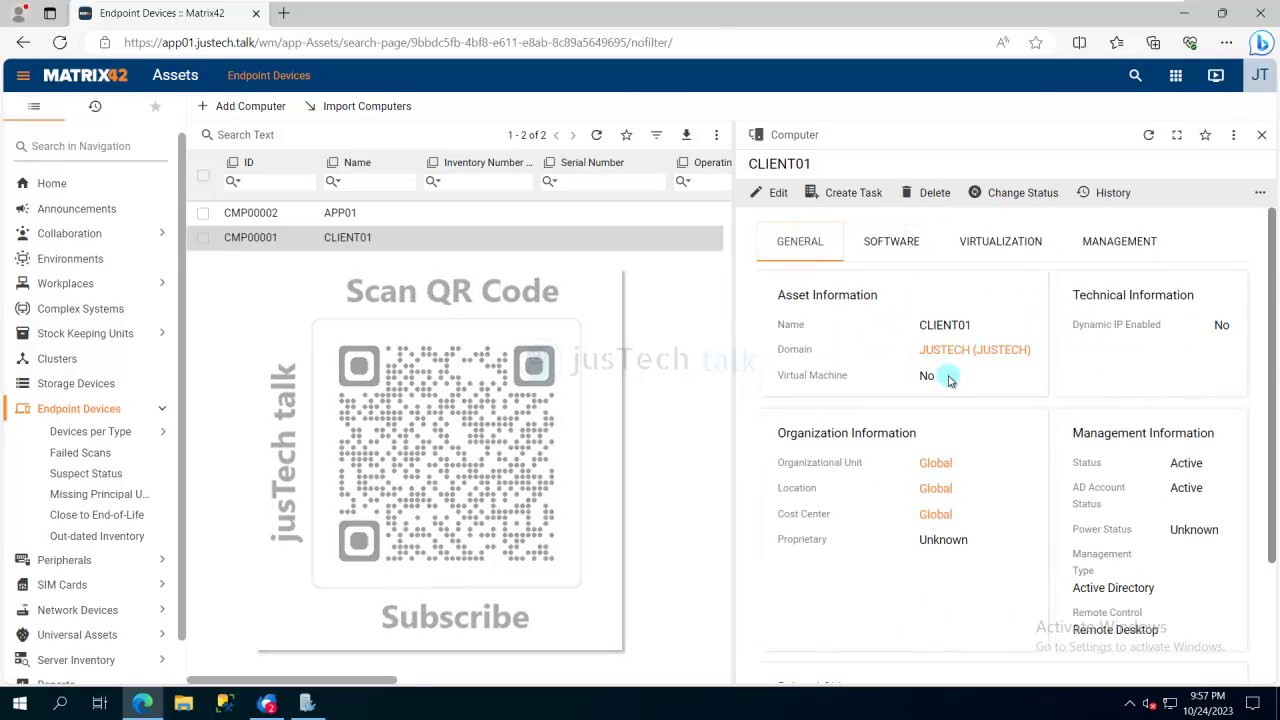